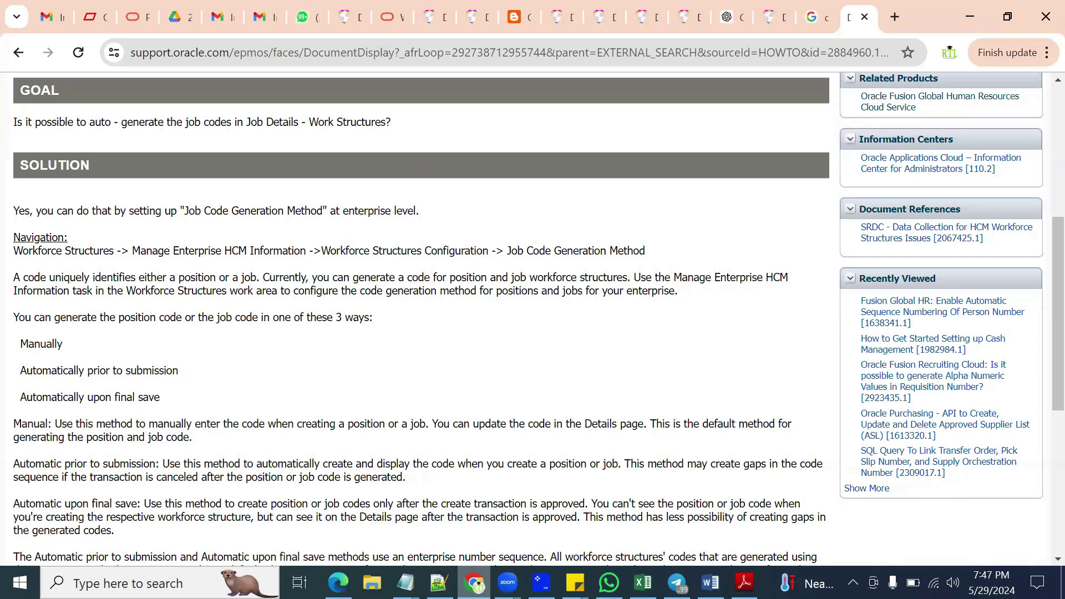
Step: Switch from the job code support article to the Oracle Fusion Cloud home page
click(338, 582)
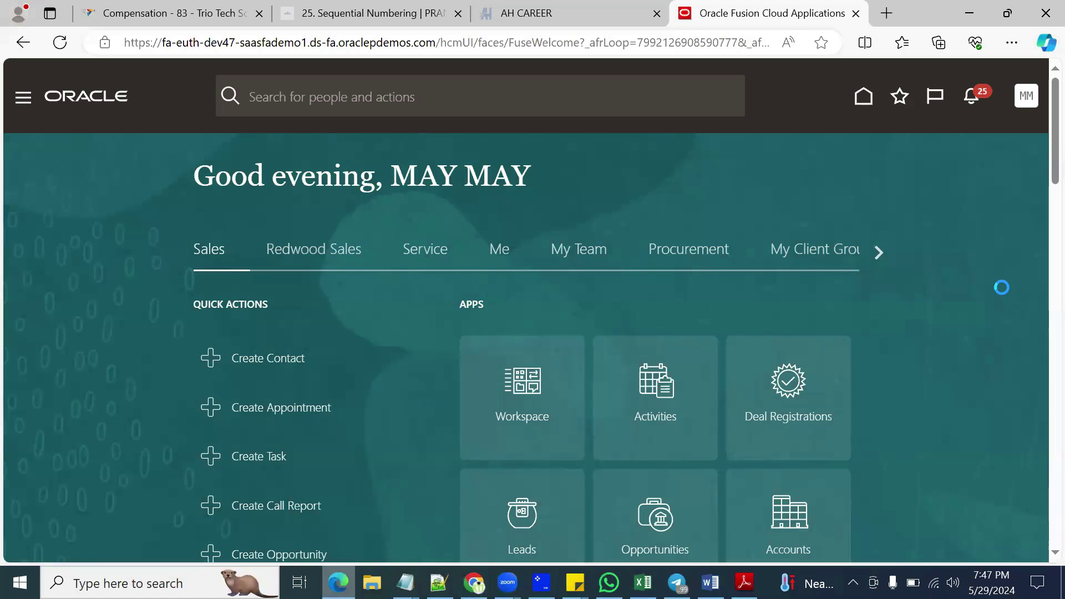
Step: Open Setup and Maintenance and switch the browser to full screen
click(742, 345)
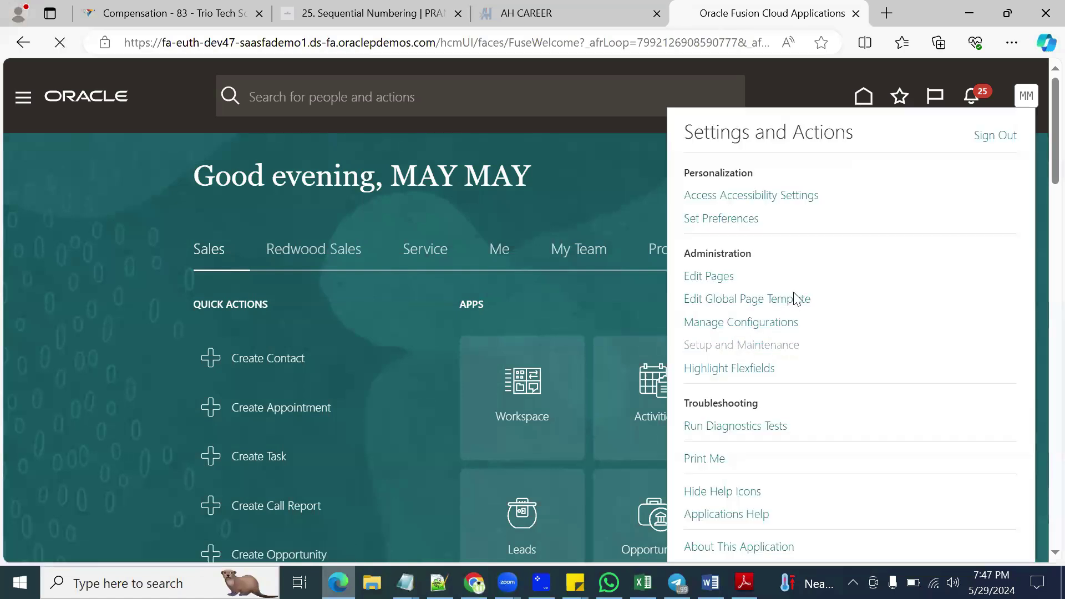
click(1013, 43)
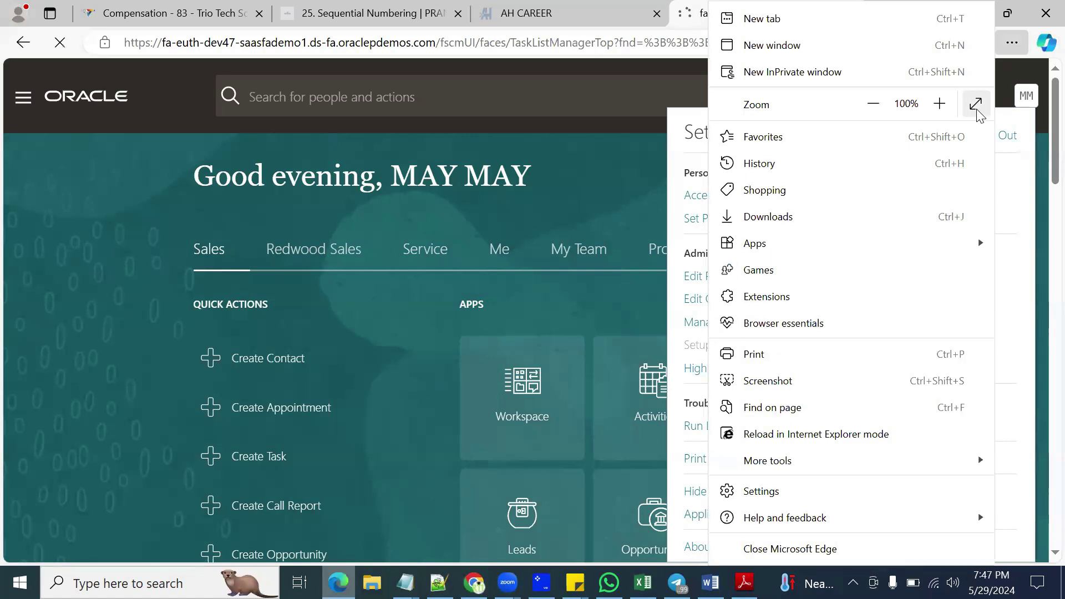
click(976, 103)
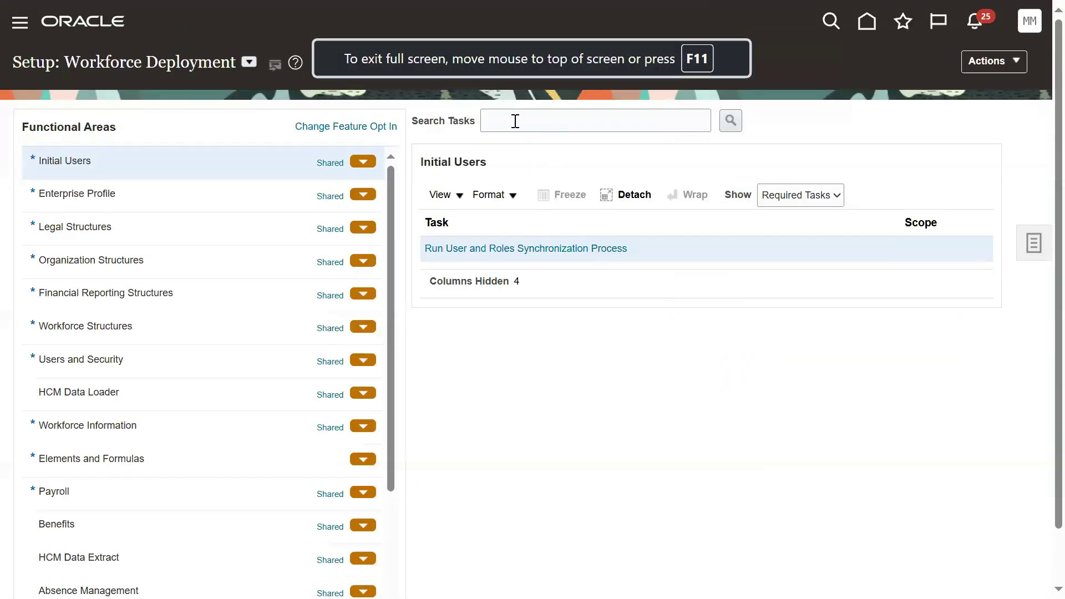
Step: Search the Workforce Structures tasks for 'job' and select Manage Job
click(514, 120)
text(job)
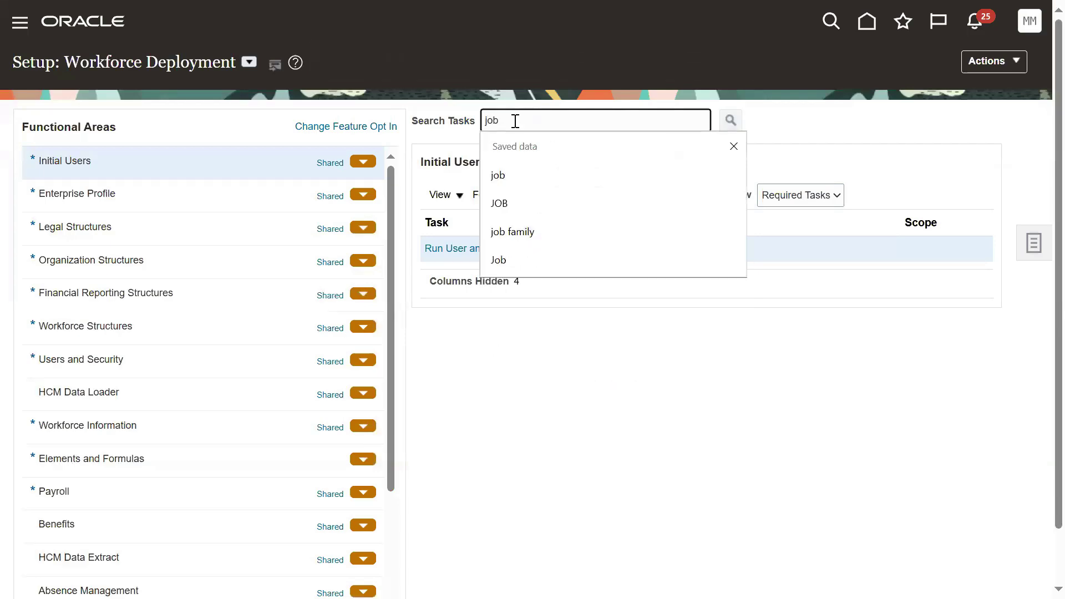
key(Return)
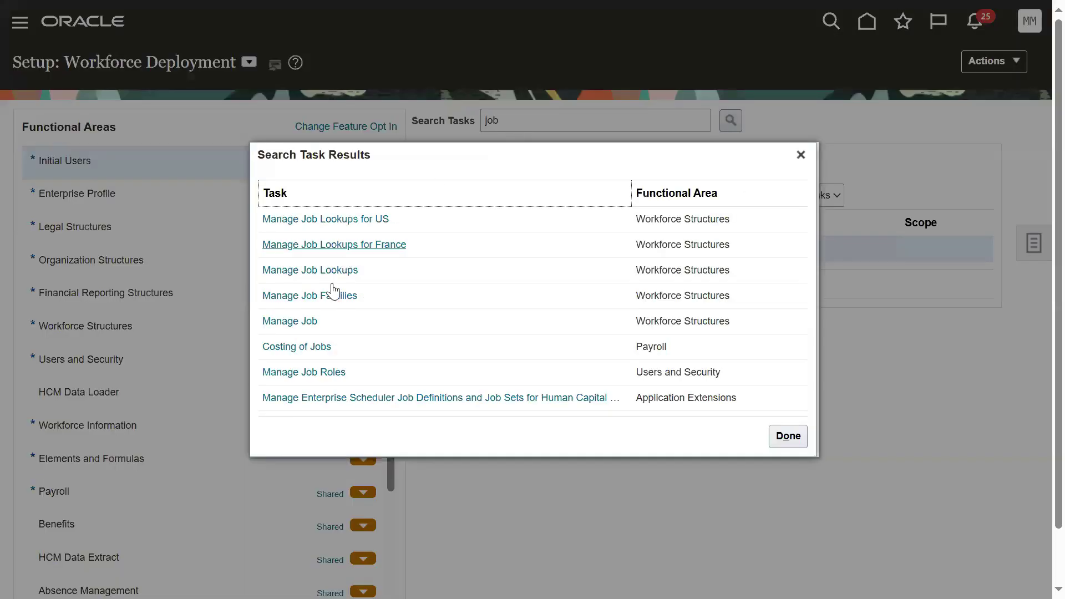
click(306, 321)
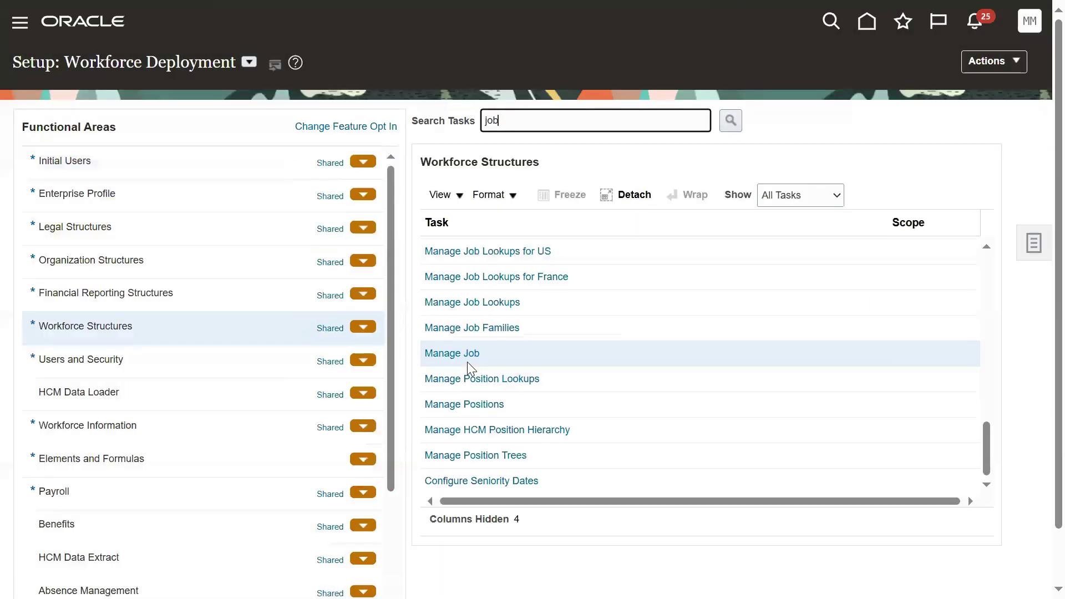
Step: Start a new job and check that its Code field requires manual entry
click(466, 358)
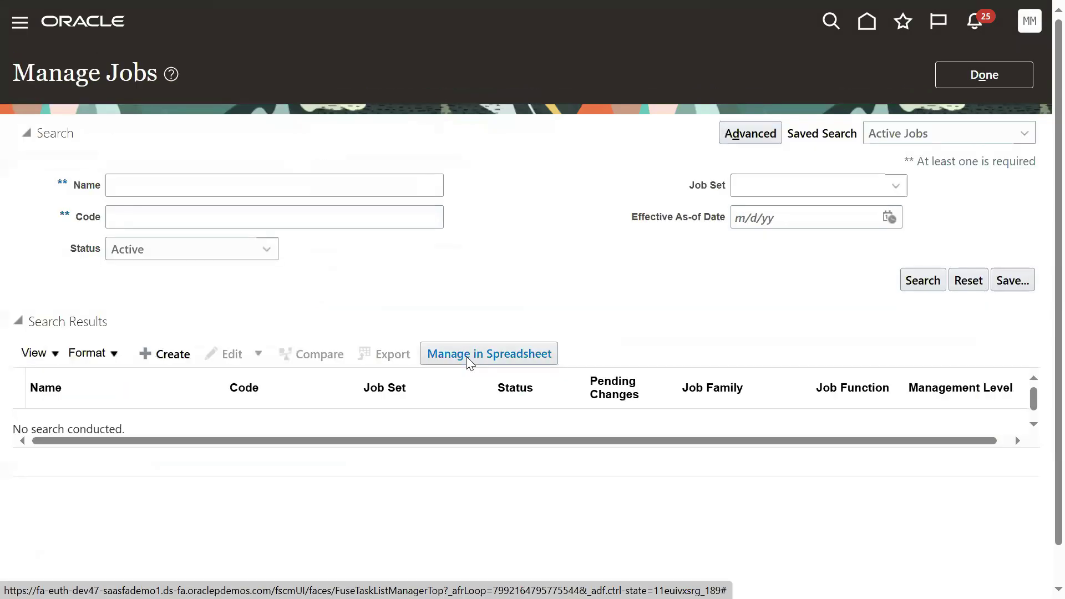
click(179, 353)
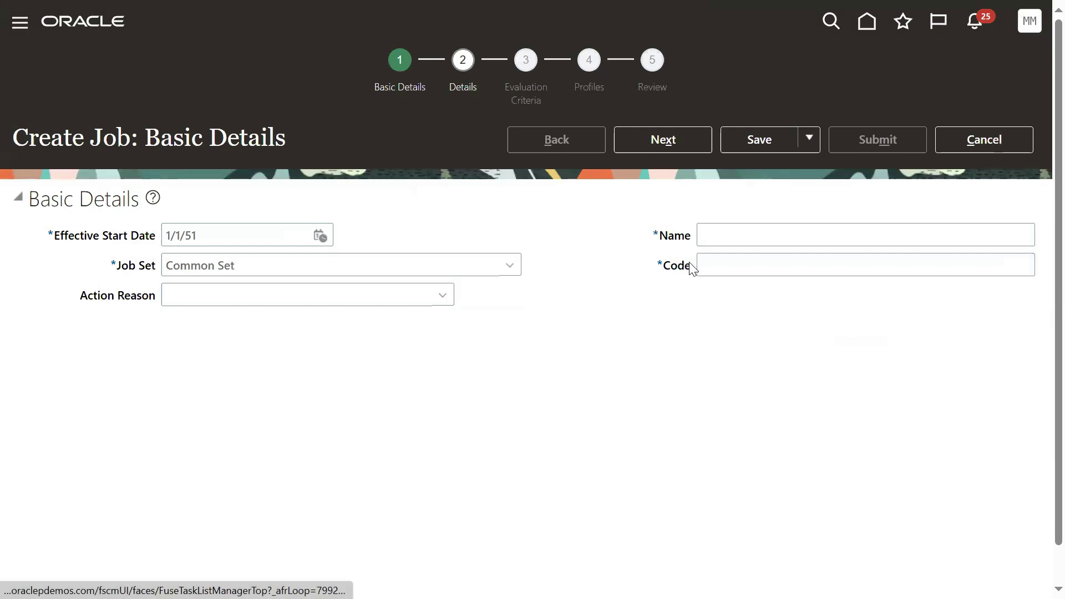
click(706, 266)
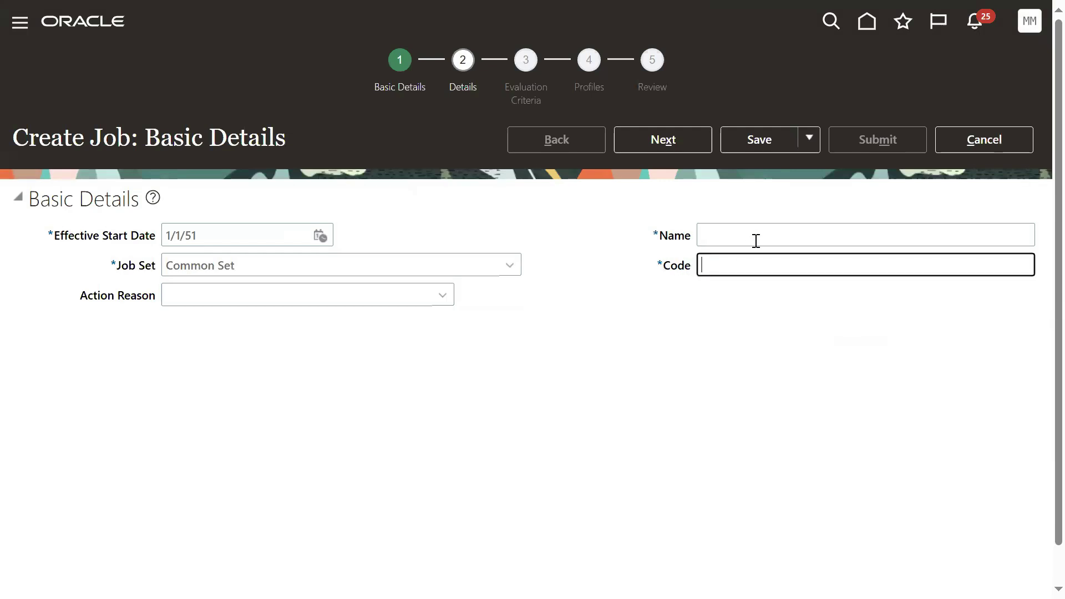
click(756, 241)
Step: Cancel the new job without saving and finish with Manage Jobs
click(991, 148)
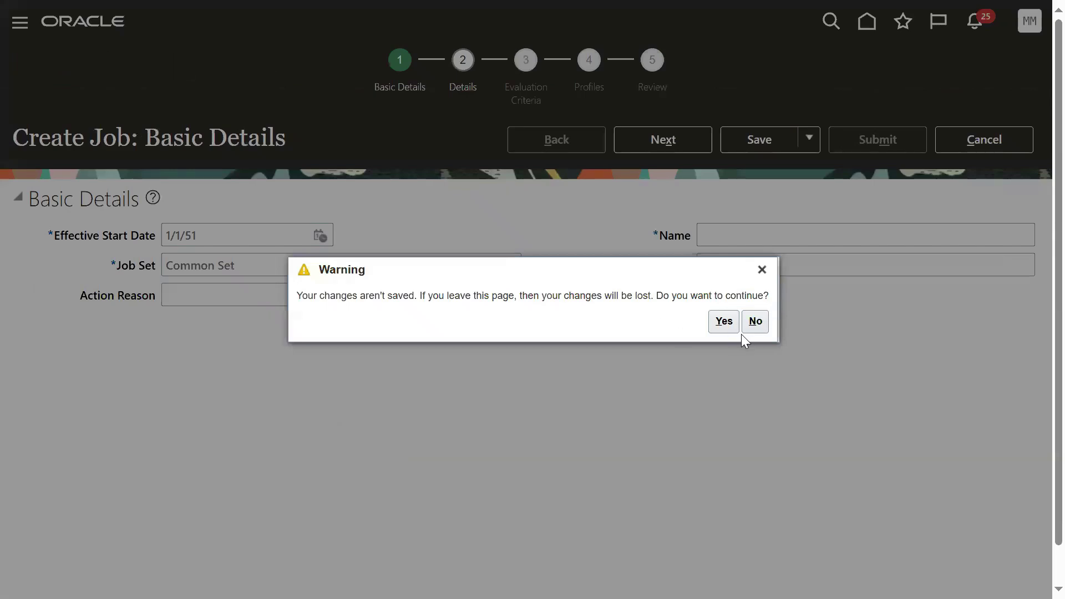
click(714, 331)
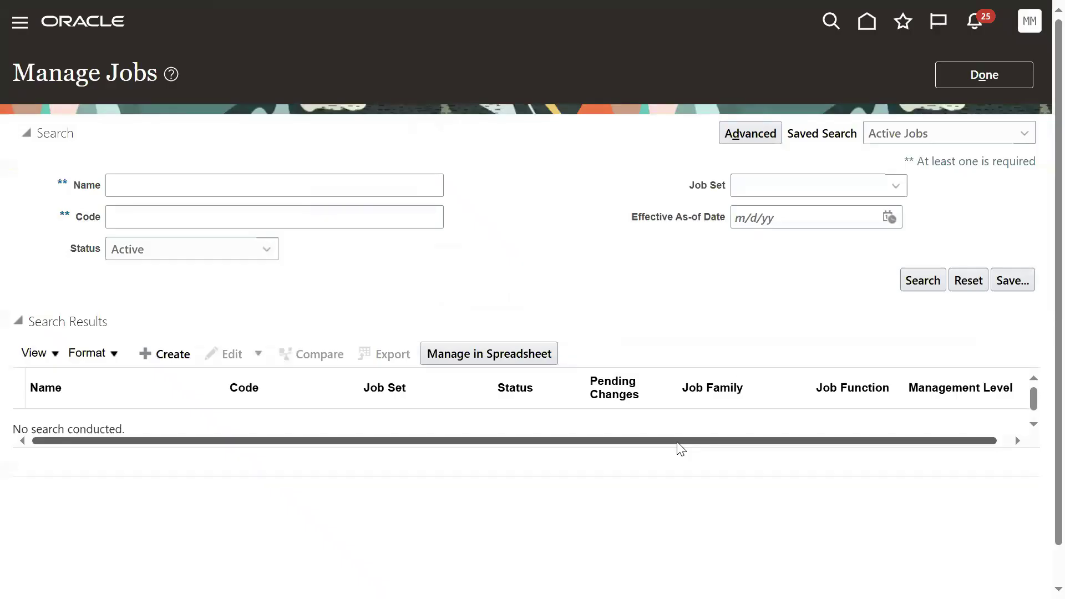
click(978, 86)
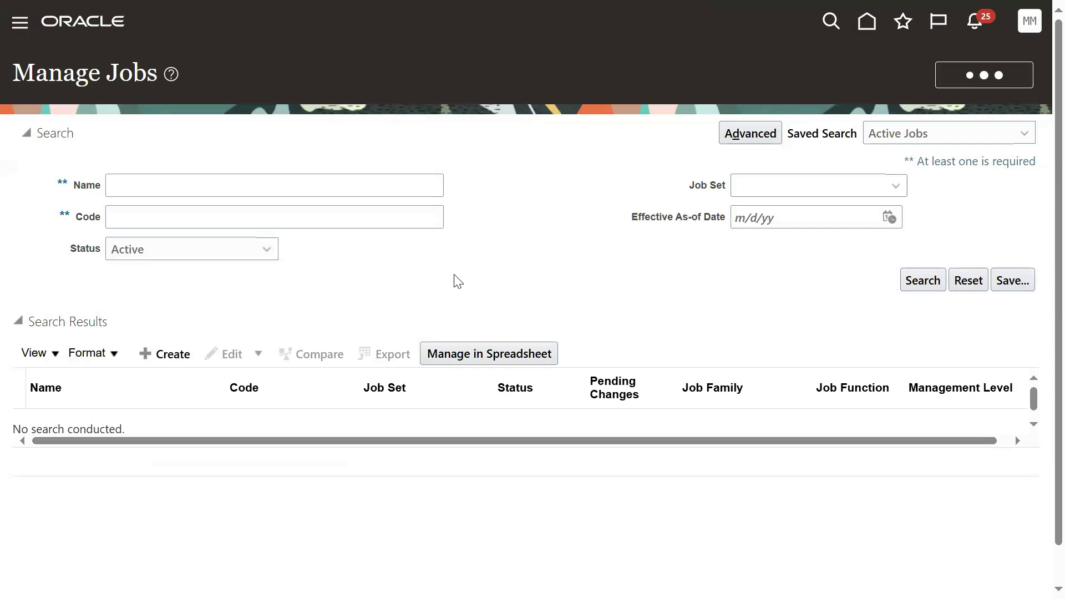
Step: Start a new position and confirm its code is 'Generated automatically'
click(487, 403)
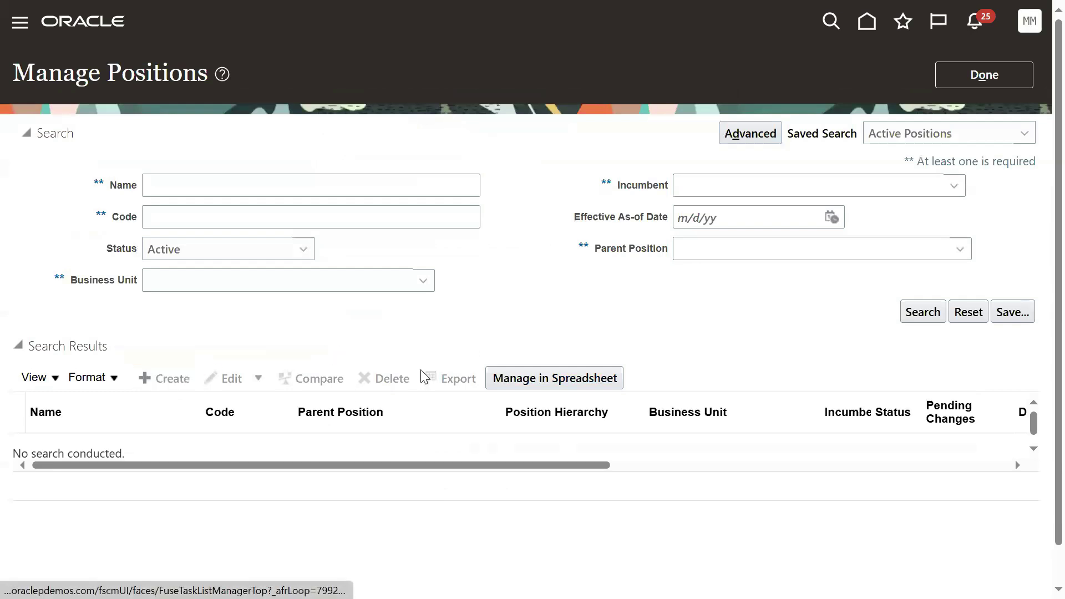
drag(671, 264, 837, 266)
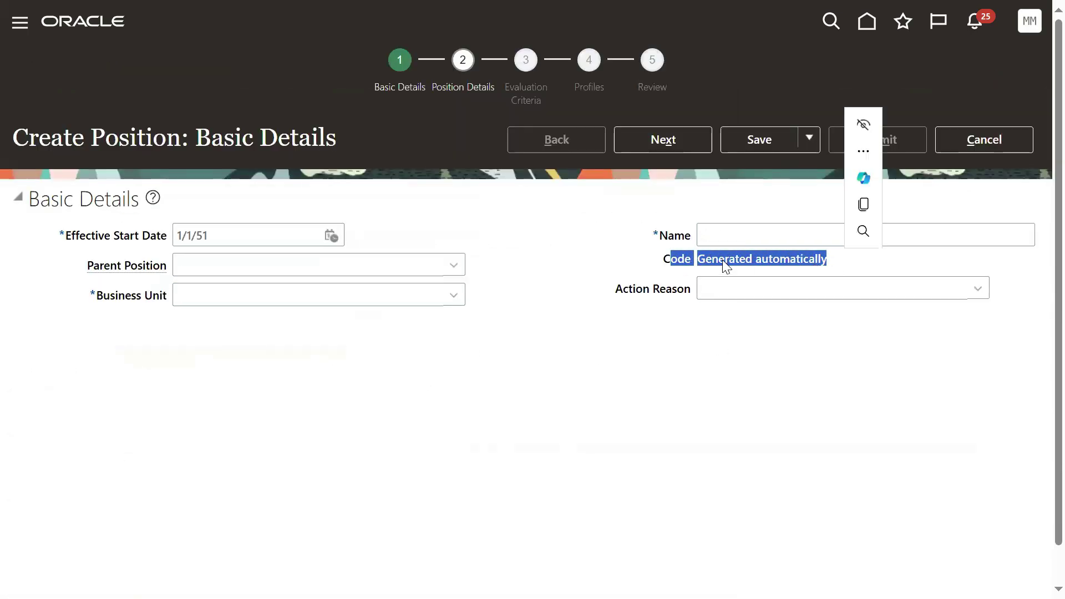
double_click(667, 239)
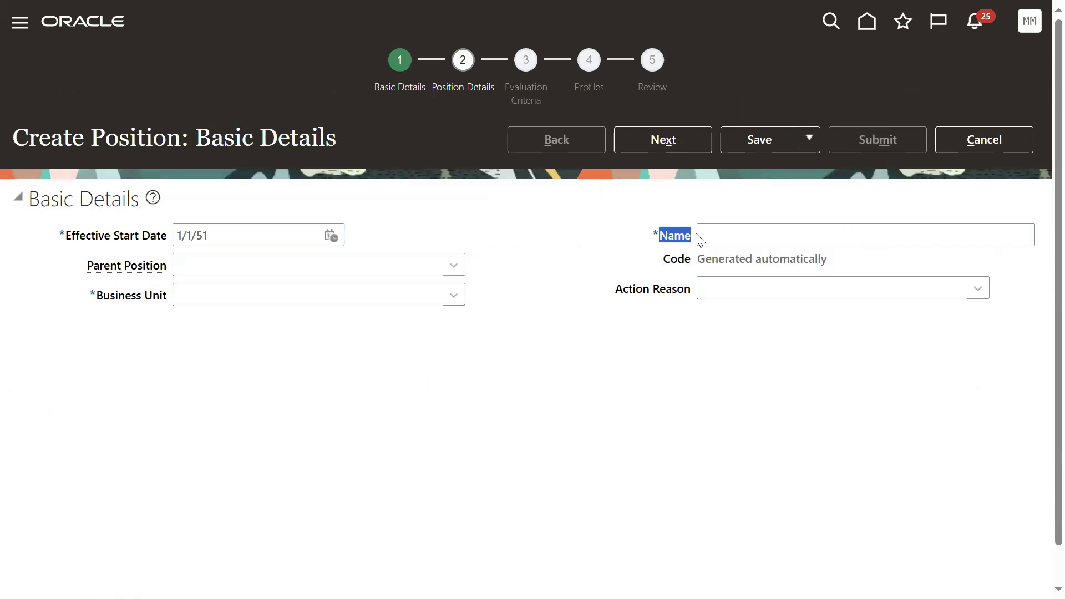
click(546, 432)
Step: Cancel the new position without saving and finish with Manage Positions
click(963, 145)
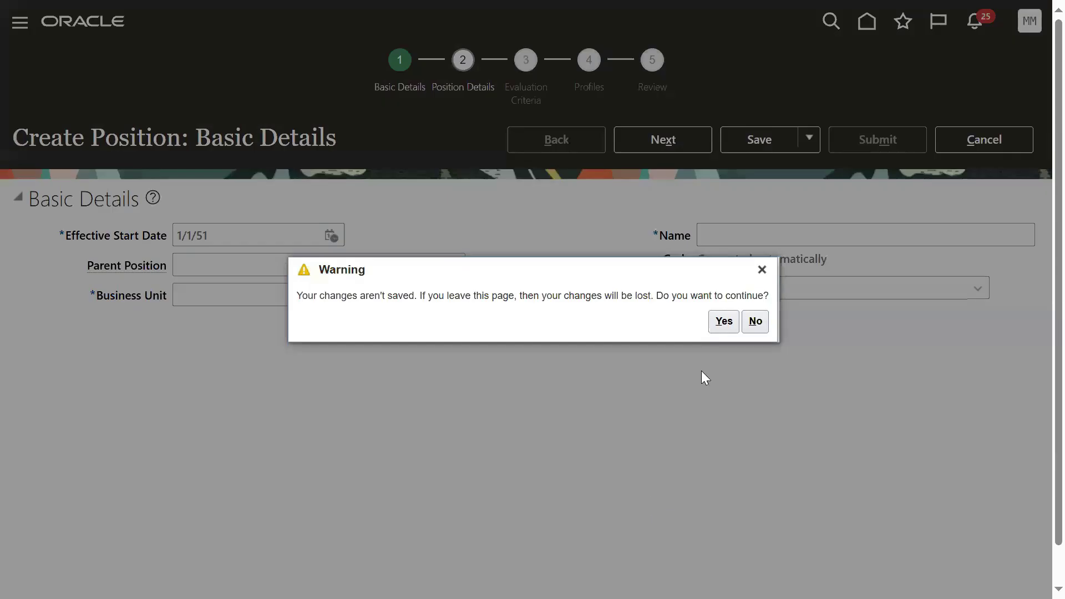
click(724, 321)
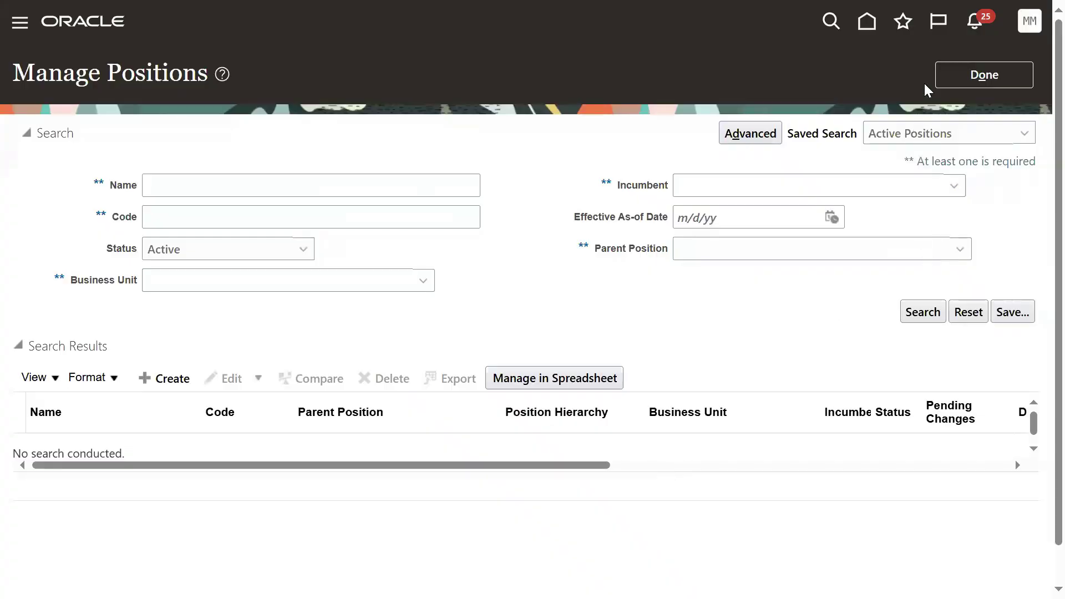
click(946, 85)
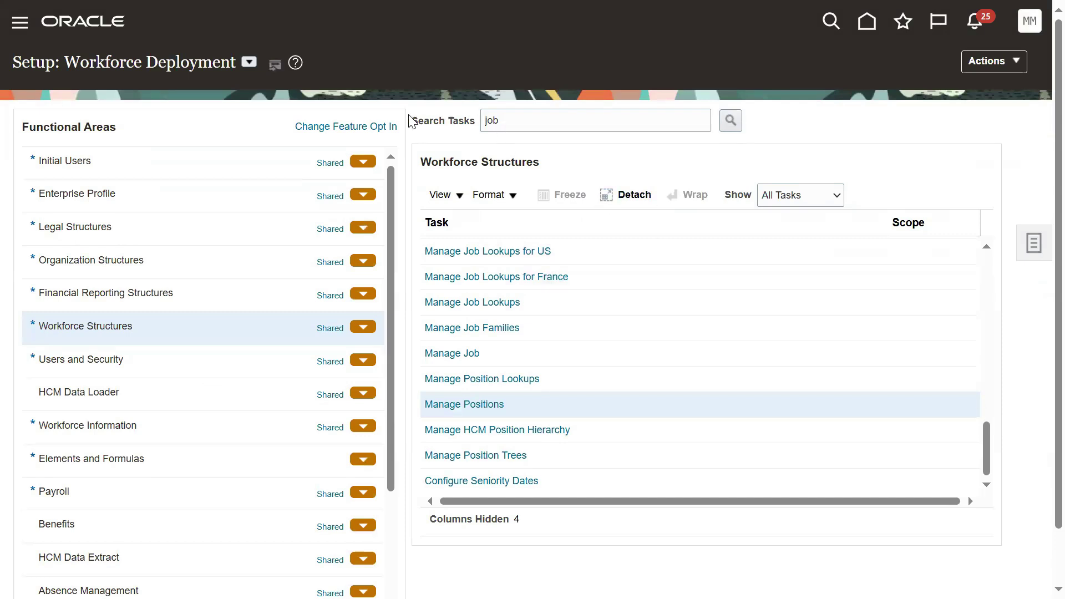
Step: Search the setup tasks for 'ENTERPRISE hcm' and open Manage Enterprise HCM Information
click(516, 120)
key(Return)
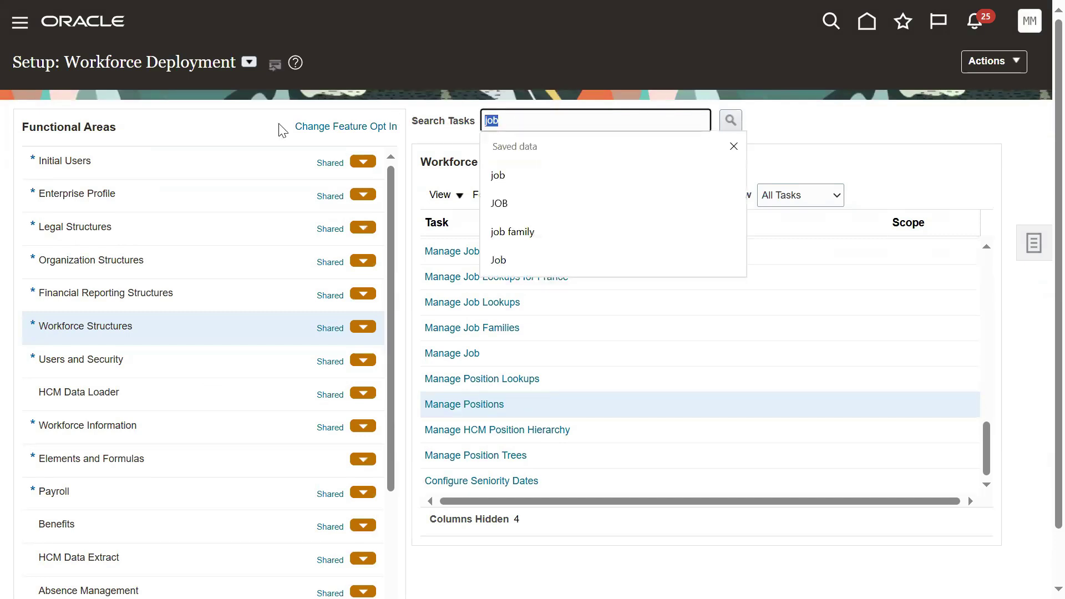
text(enterprise)
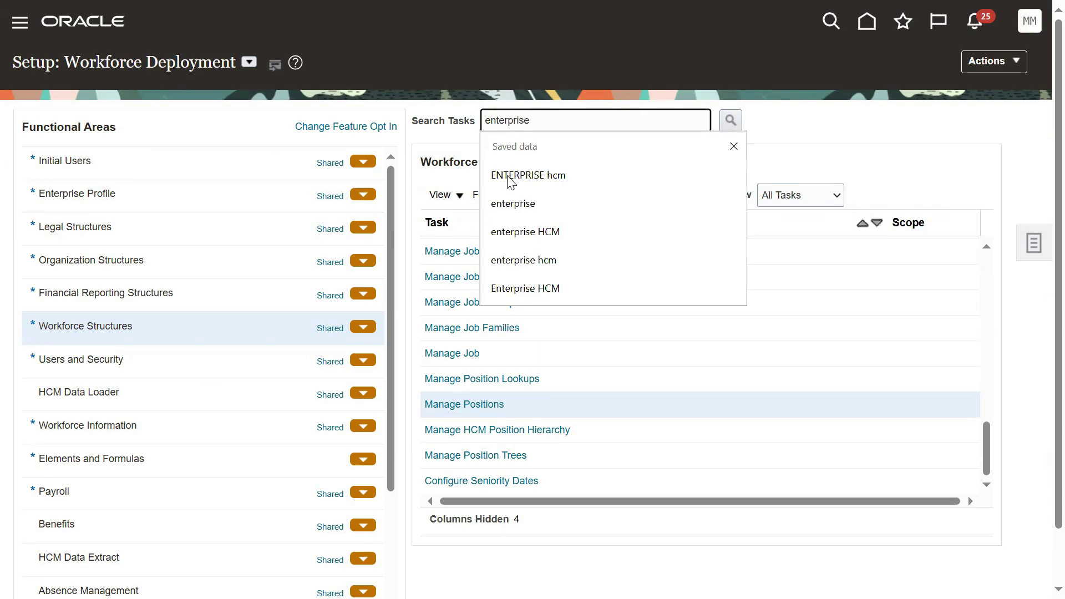
click(508, 177)
click(730, 120)
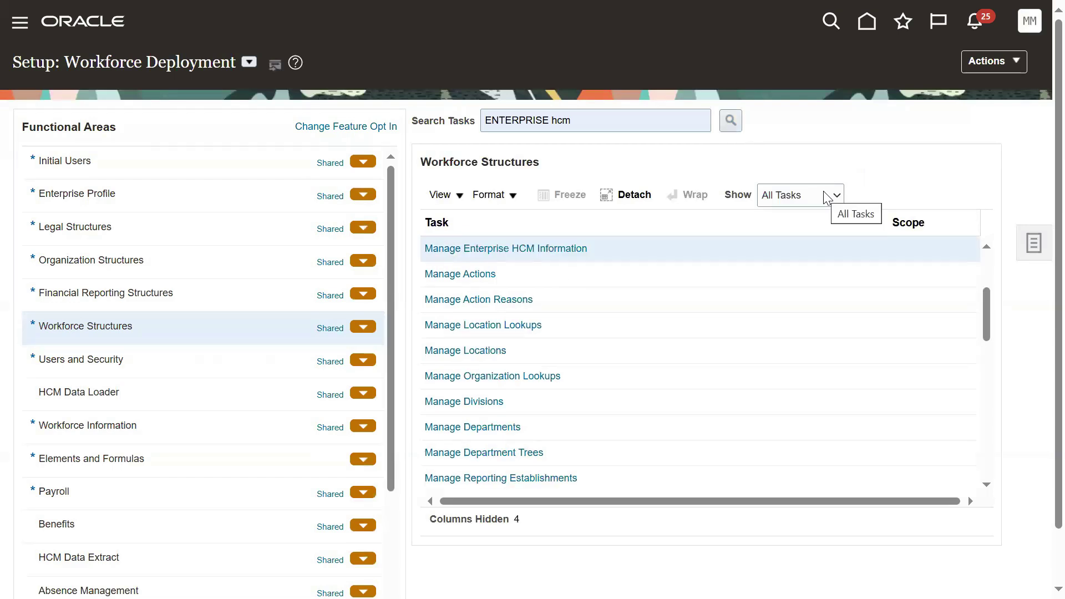
click(562, 249)
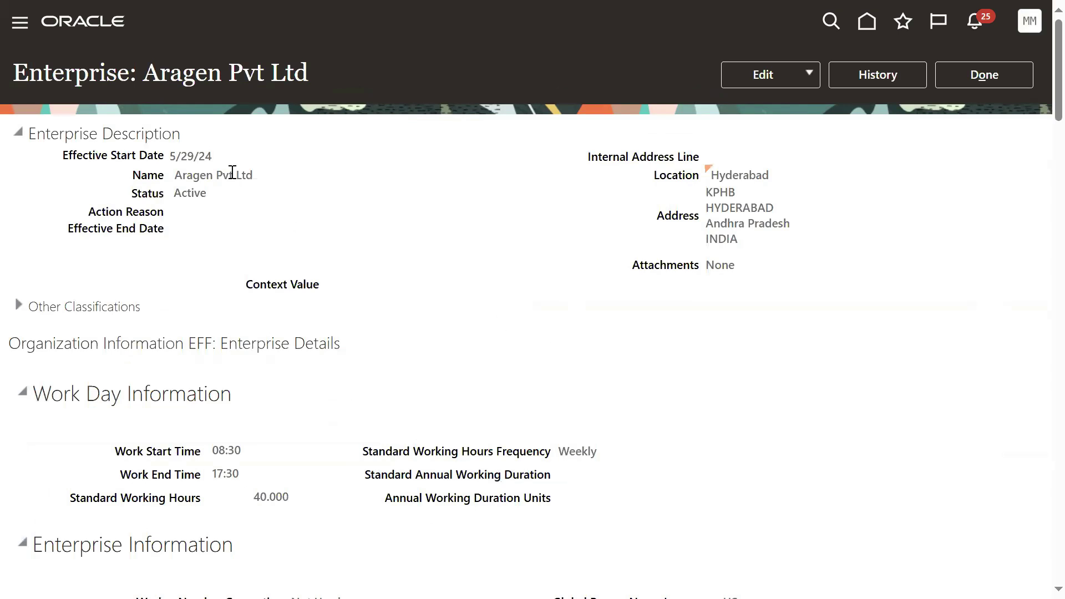
Step: Review Aragen Pvt Ltd's work day, worker number, person and employment model settings
drag(143, 82, 314, 90)
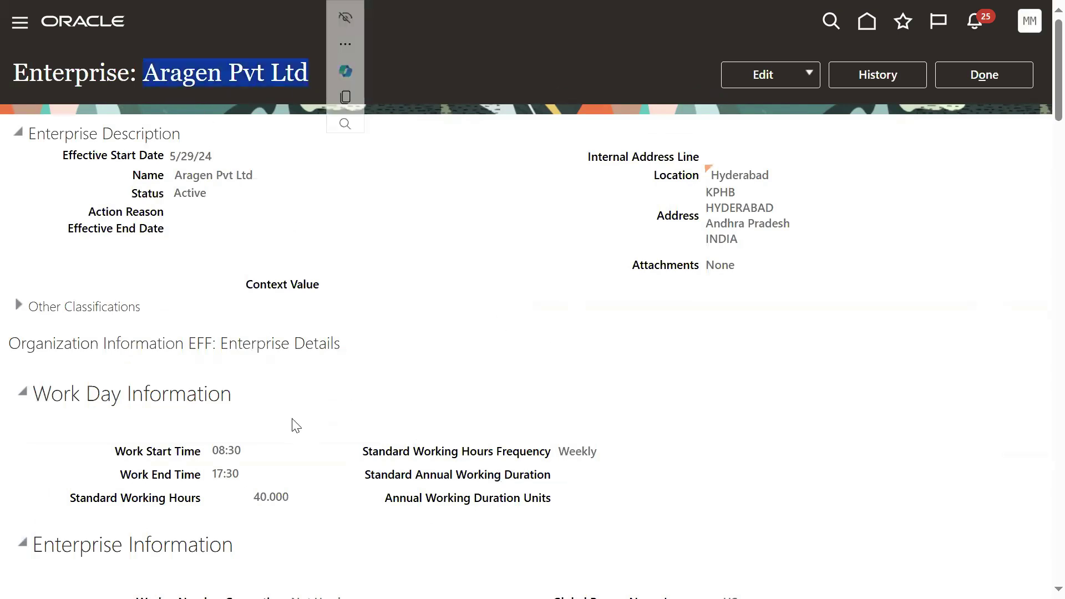
drag(34, 394, 186, 396)
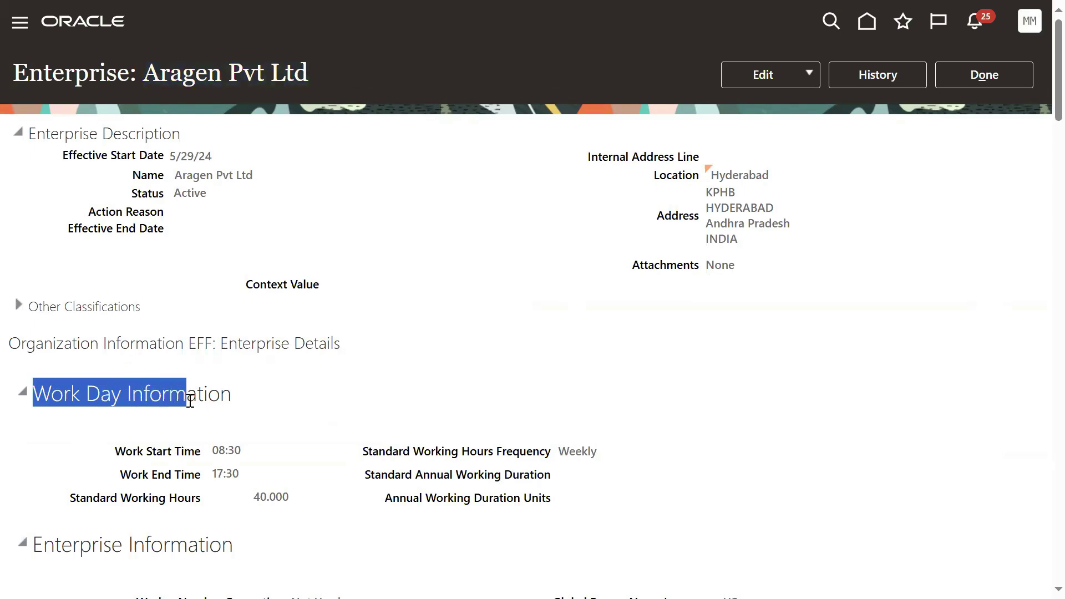
scroll(460, 378, down, 5)
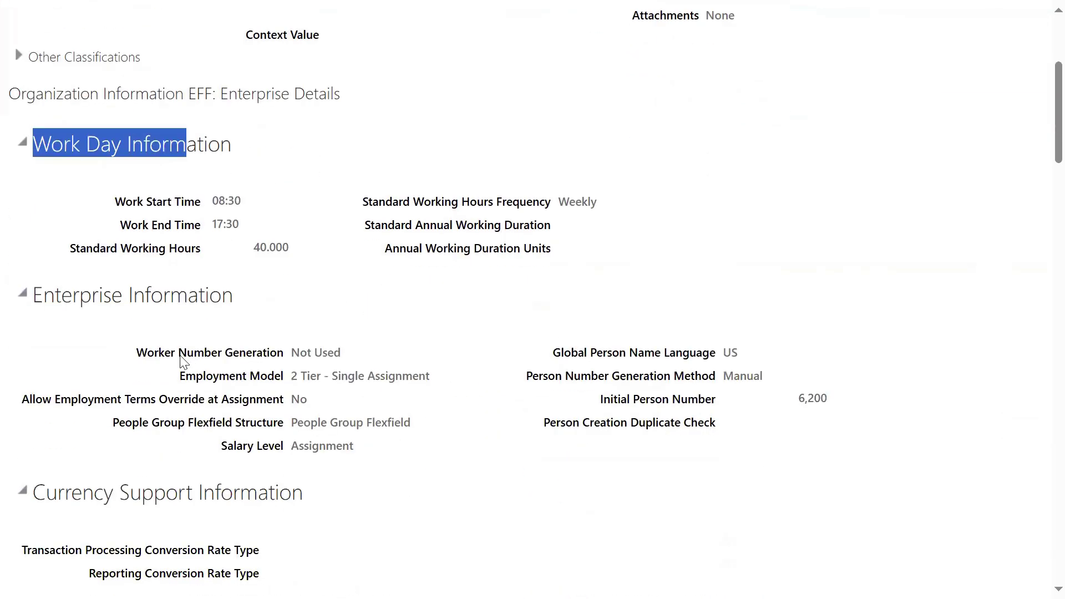
drag(143, 358, 284, 355)
drag(572, 353, 696, 356)
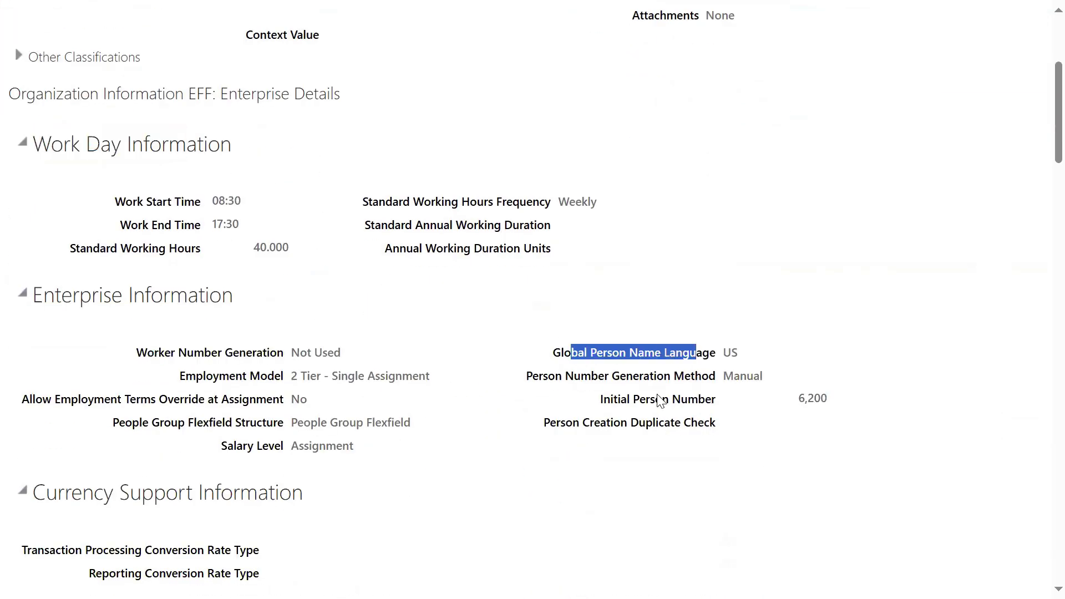
drag(688, 409, 612, 401)
drag(544, 423, 701, 428)
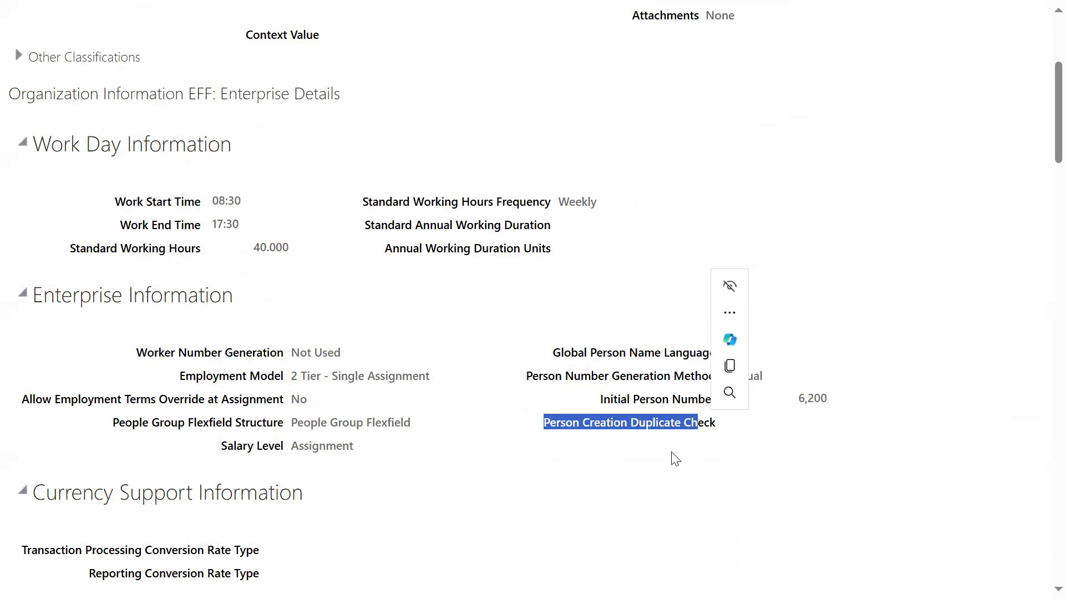
drag(604, 401, 689, 406)
click(435, 398)
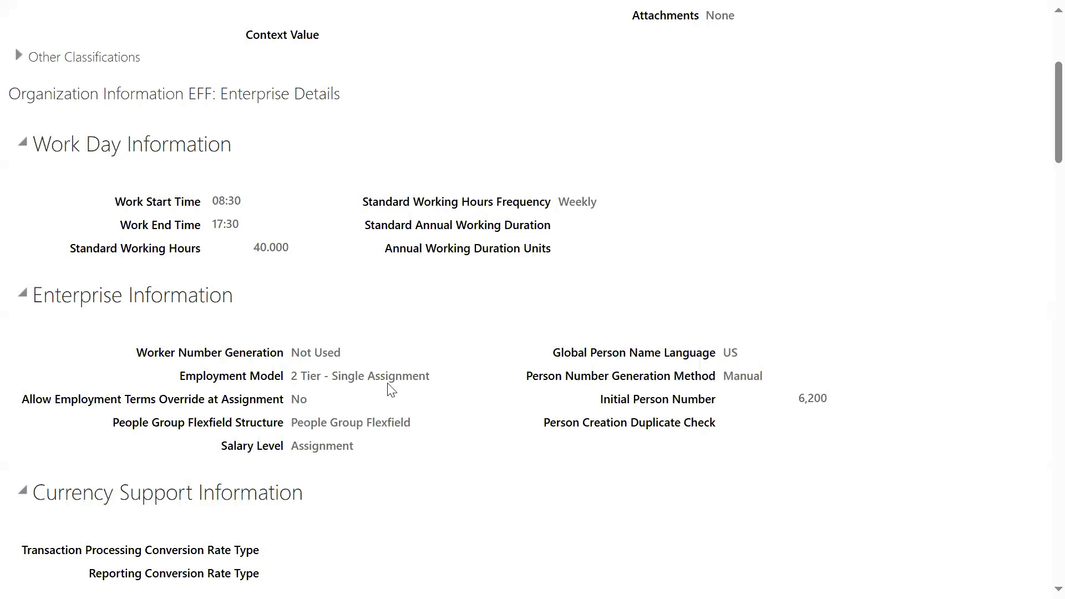
drag(187, 376, 303, 375)
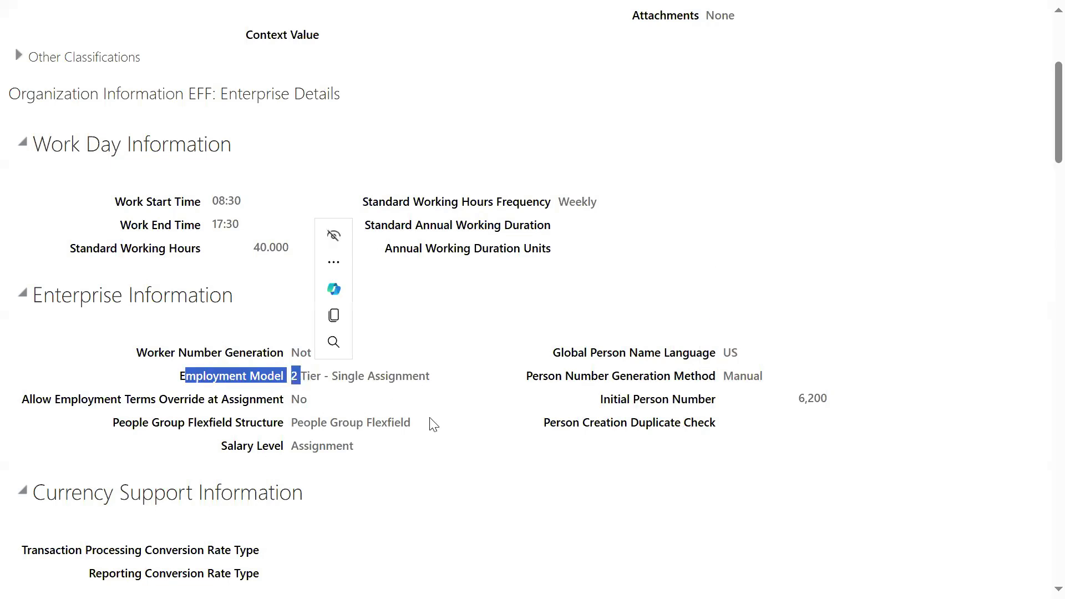
click(315, 437)
drag(203, 422, 420, 445)
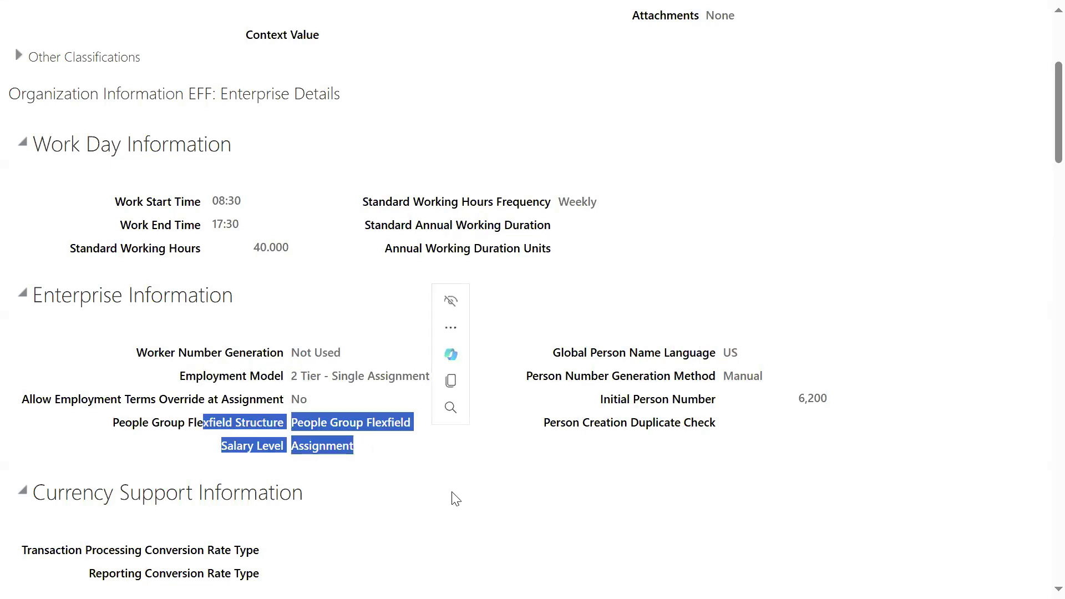
click(421, 497)
Step: Check that User Account Creation is set to Both person and party users
scroll(273, 420, down, 1)
scroll(272, 421, down, 4)
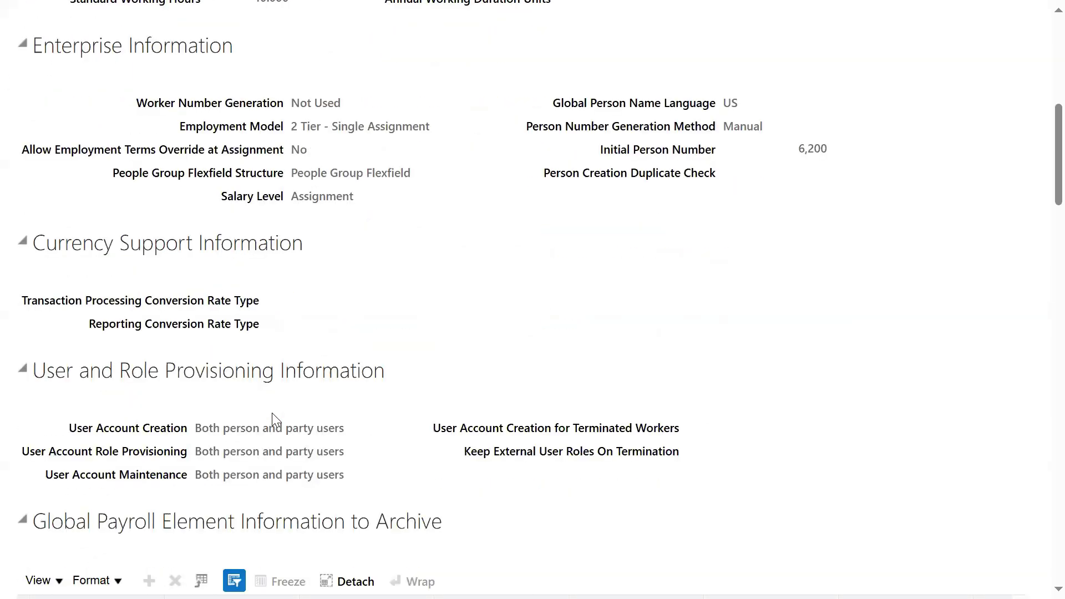
scroll(261, 389, down, 3)
drag(195, 269, 327, 272)
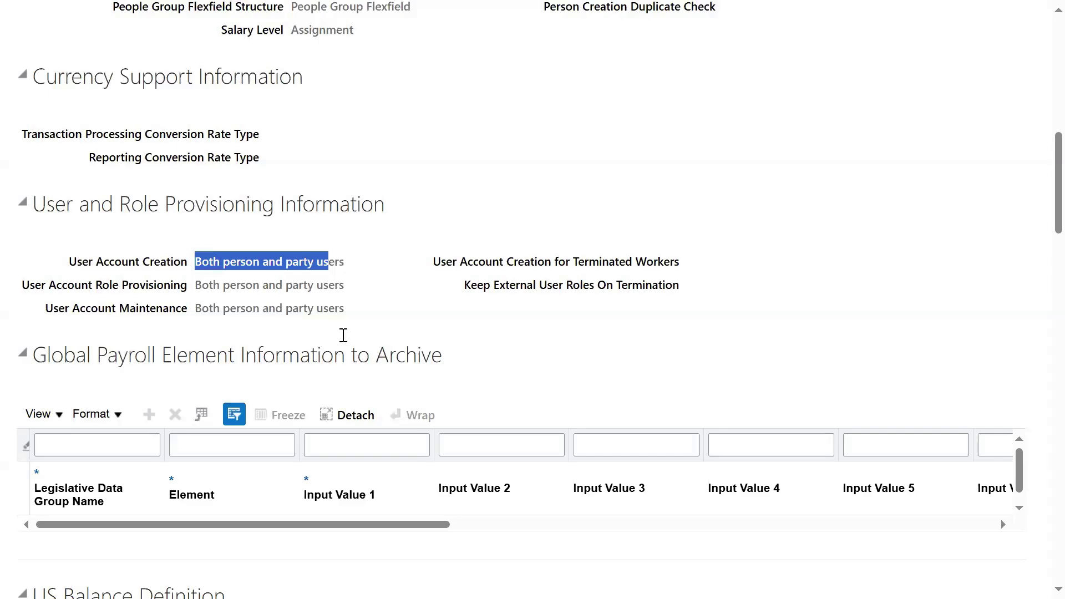
drag(69, 263, 160, 275)
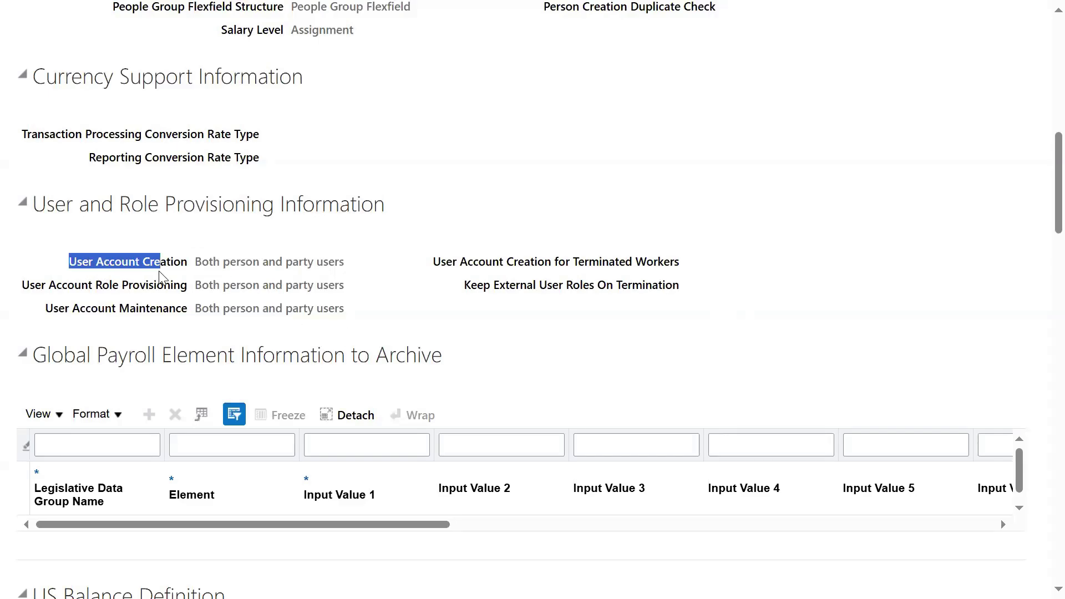
scroll(733, 278, up, 15)
Step: Open the enterprise record in Correct mode and check User Account Creation, leaving it unchanged
click(777, 76)
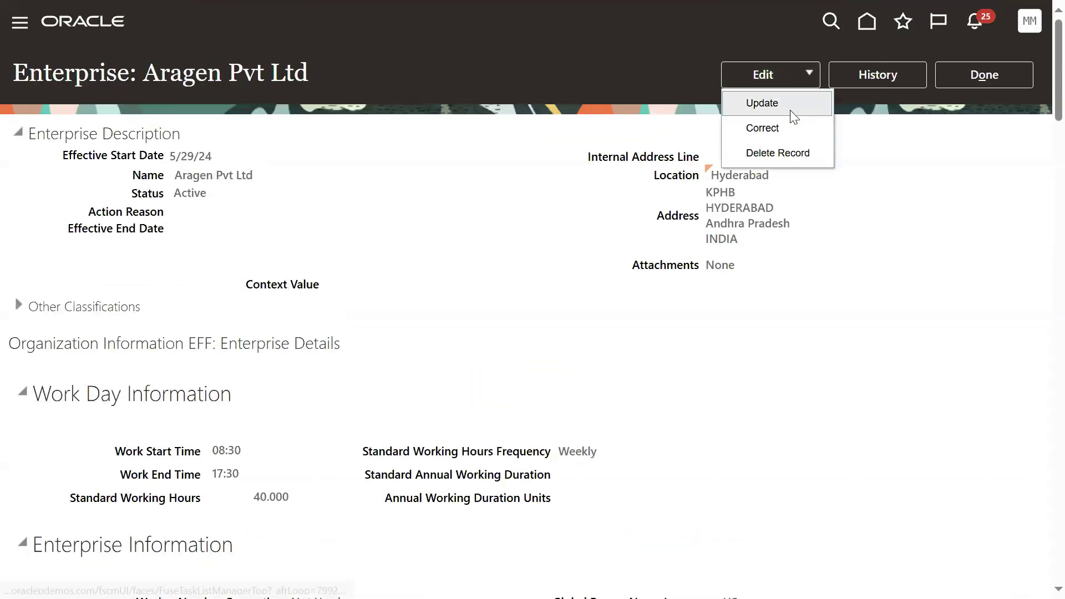
click(780, 123)
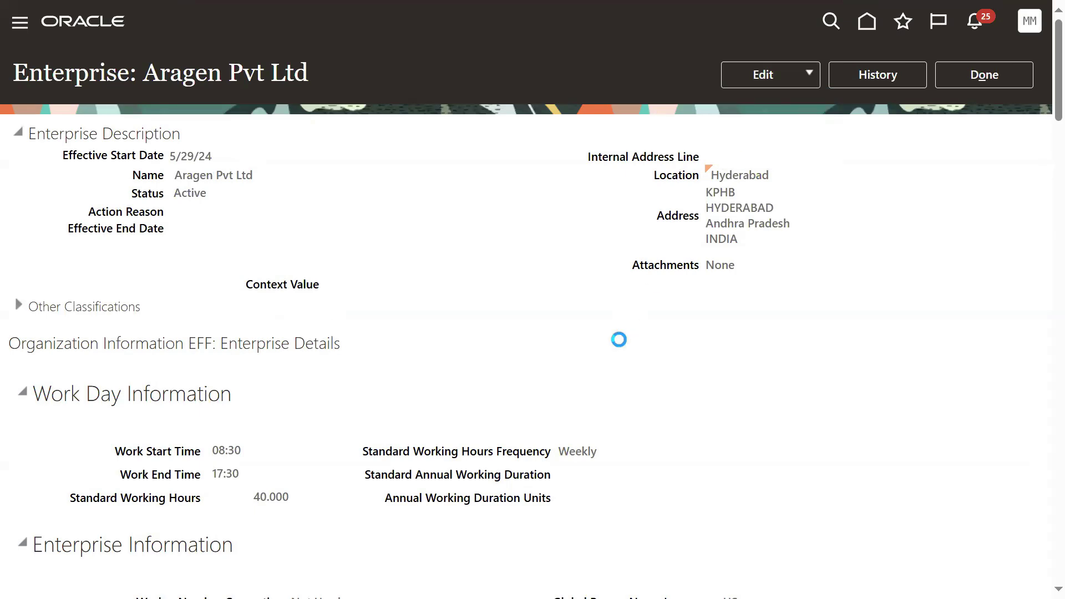
scroll(497, 328, down, 13)
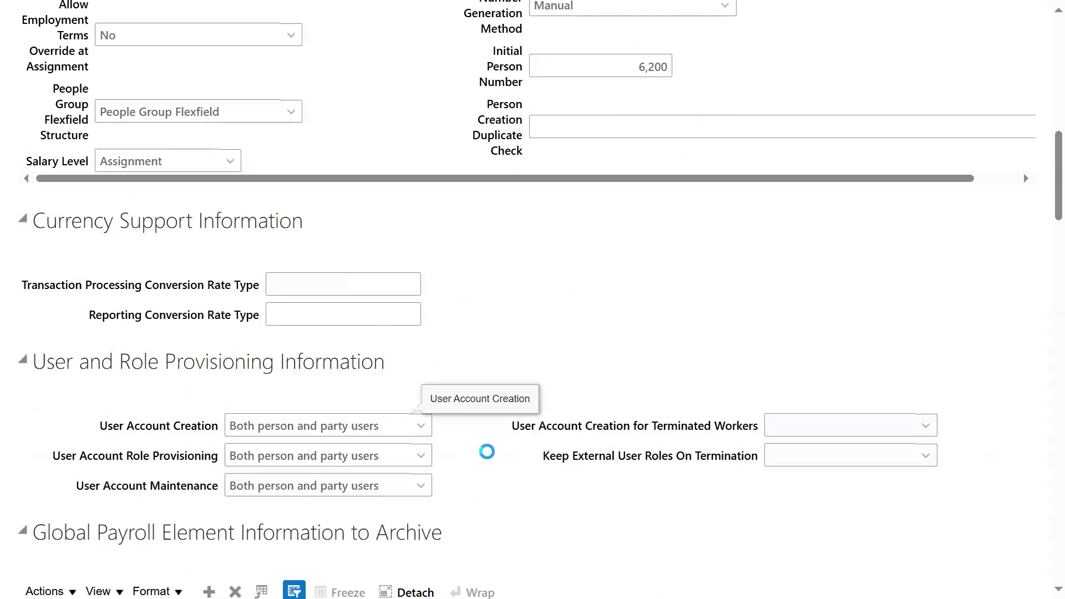
click(409, 425)
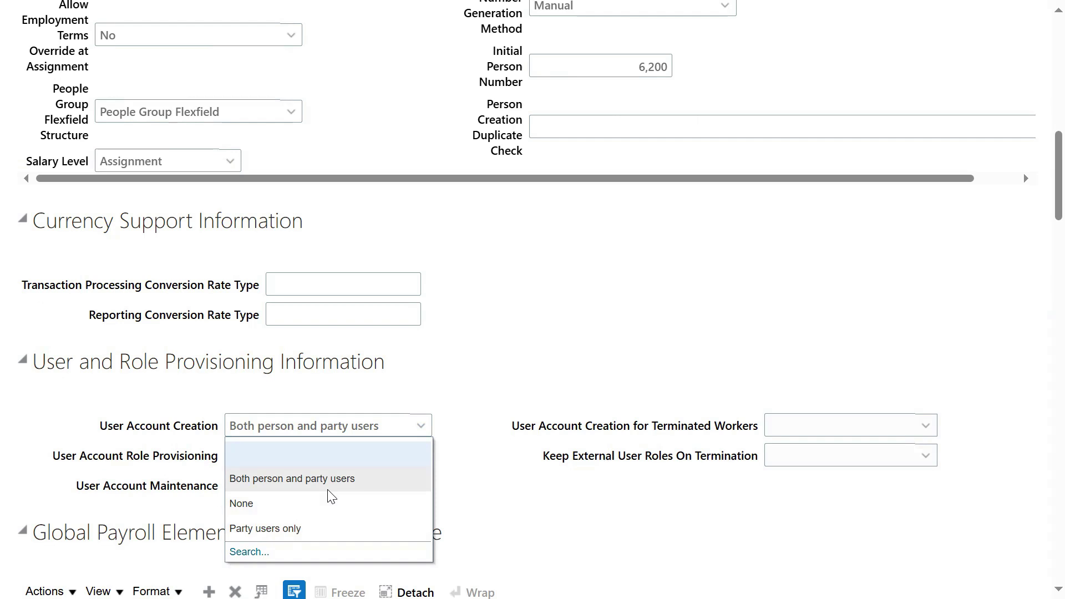
click(467, 463)
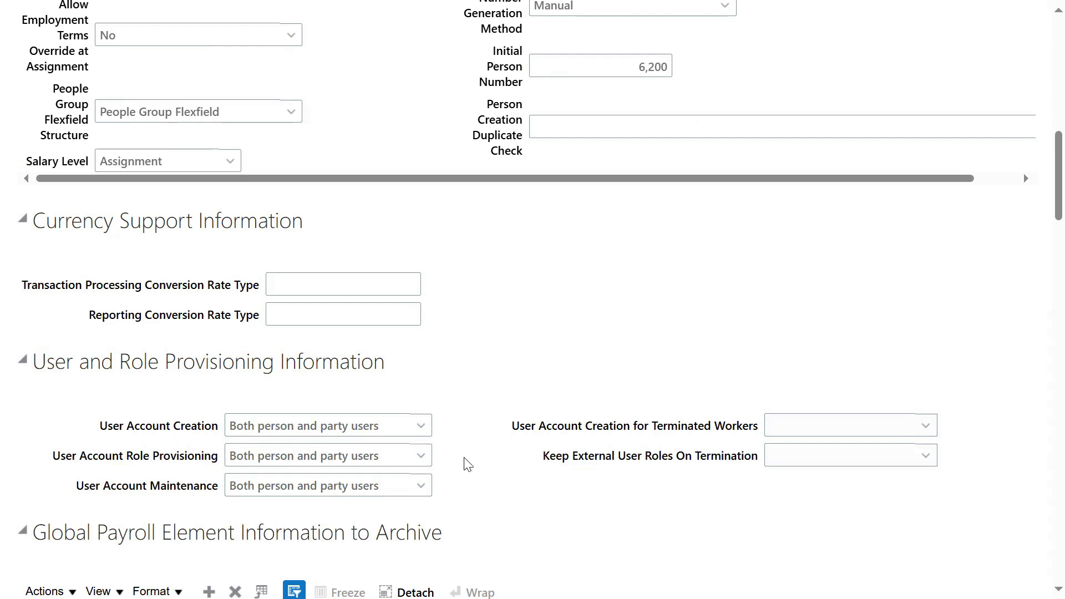
Step: Scroll down to the Workforce Structures Configuration section
scroll(466, 444, down, 7)
scroll(461, 420, down, 6)
scroll(462, 420, down, 3)
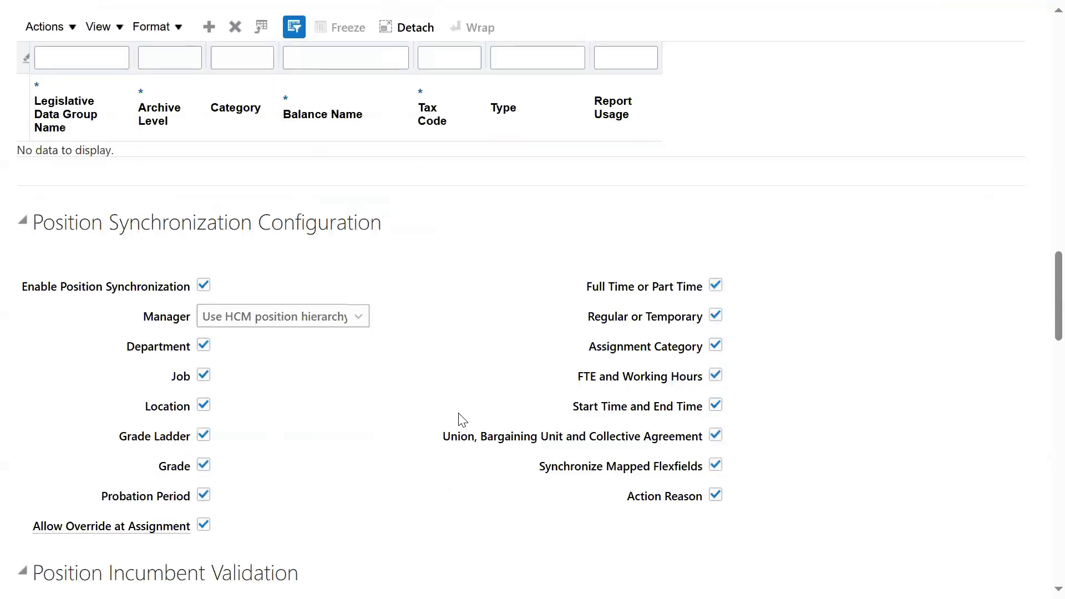
scroll(282, 409, down, 2)
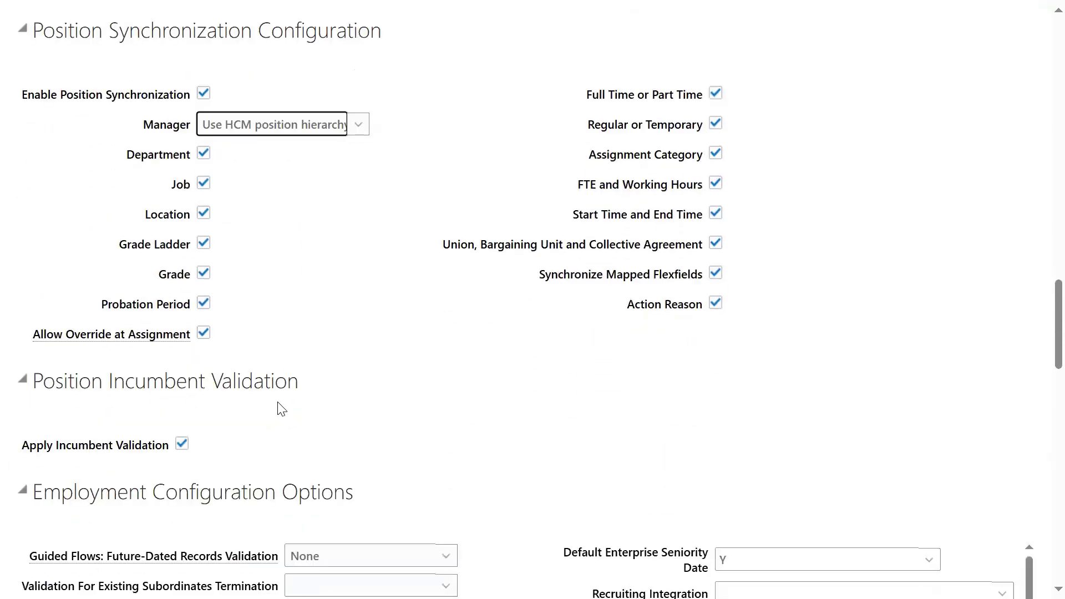
scroll(282, 410, down, 2)
scroll(285, 388, down, 3)
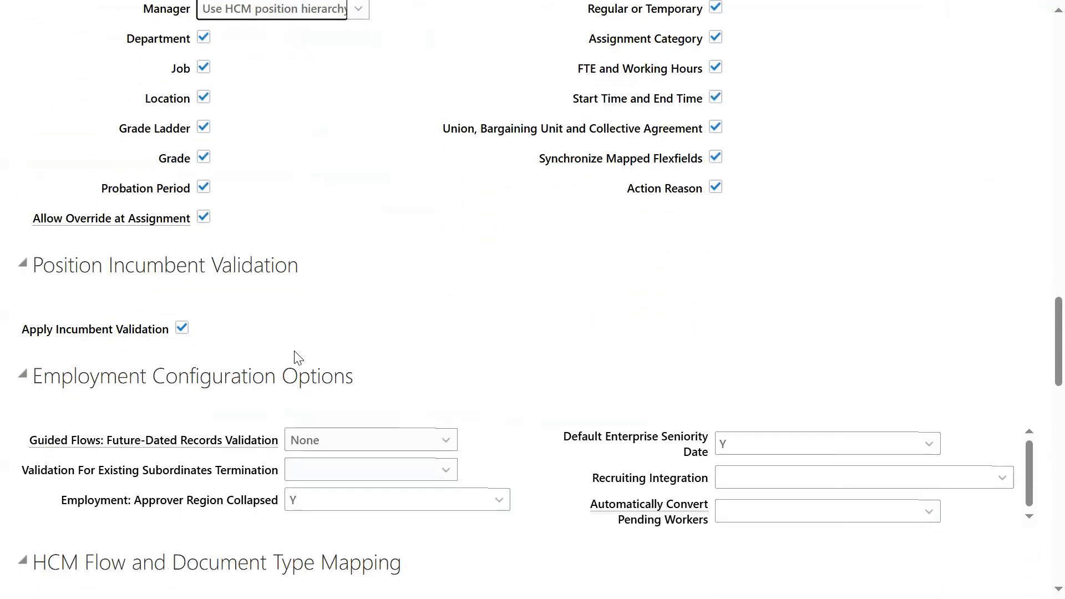
scroll(249, 434, down, 5)
scroll(245, 432, down, 4)
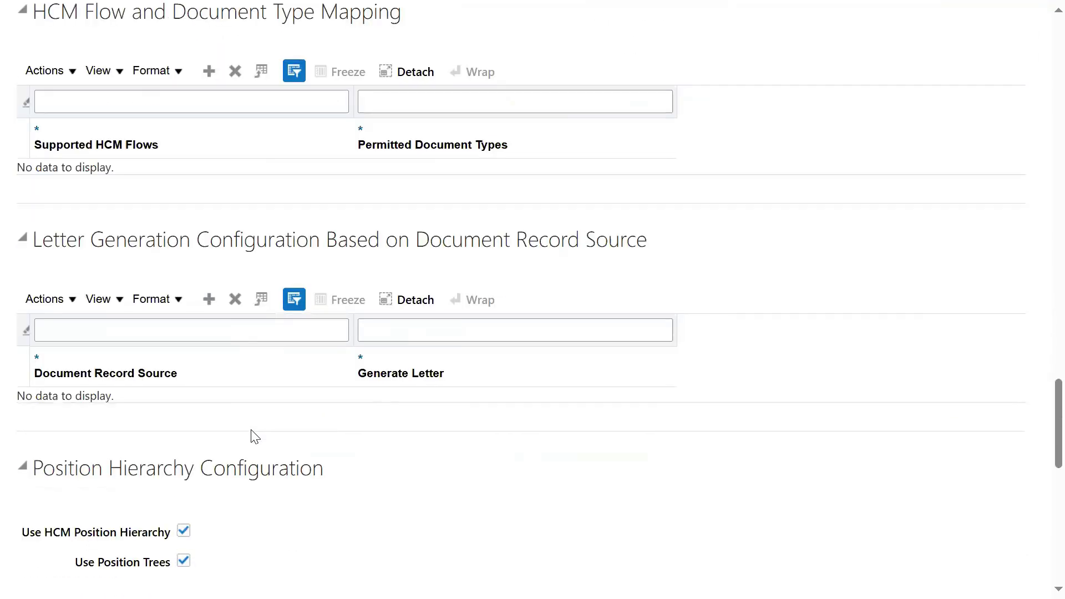
scroll(254, 436, down, 4)
scroll(266, 424, down, 4)
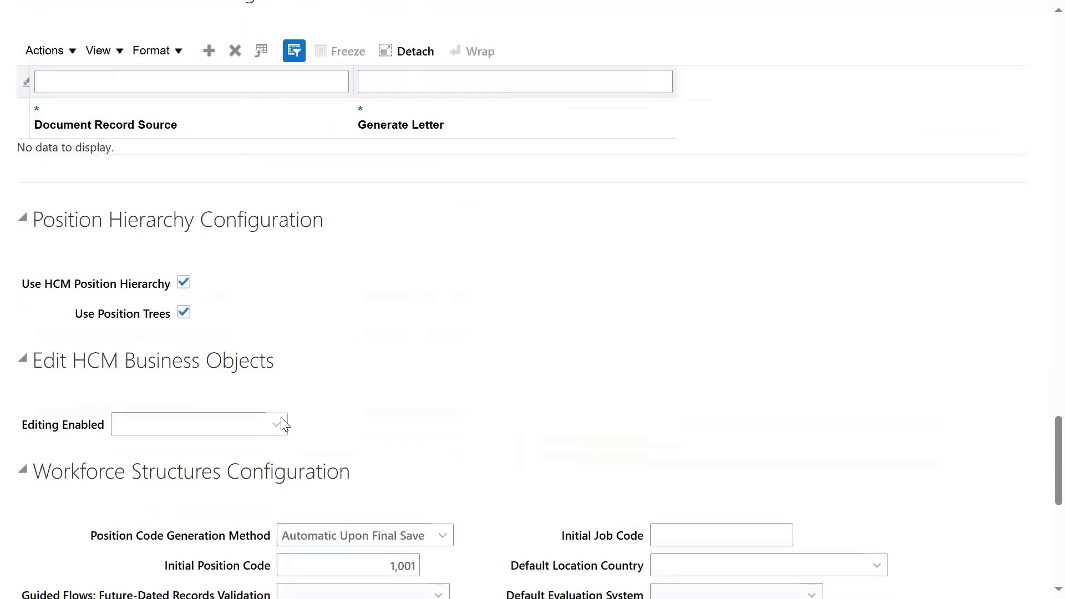
drag(32, 389, 352, 387)
scroll(233, 466, down, 3)
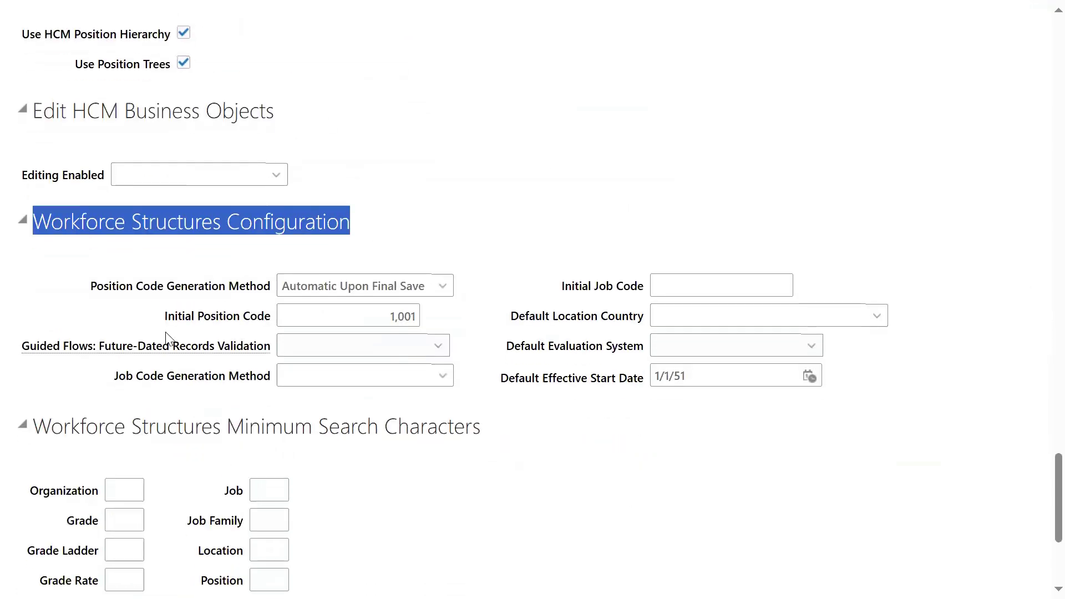
drag(90, 285, 257, 286)
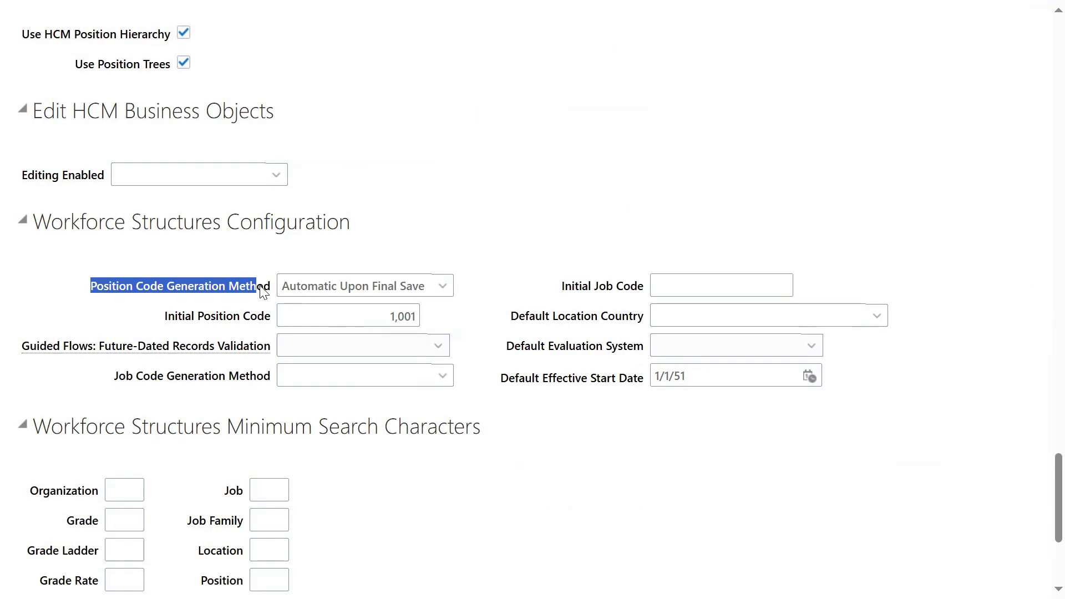
click(281, 311)
click(321, 287)
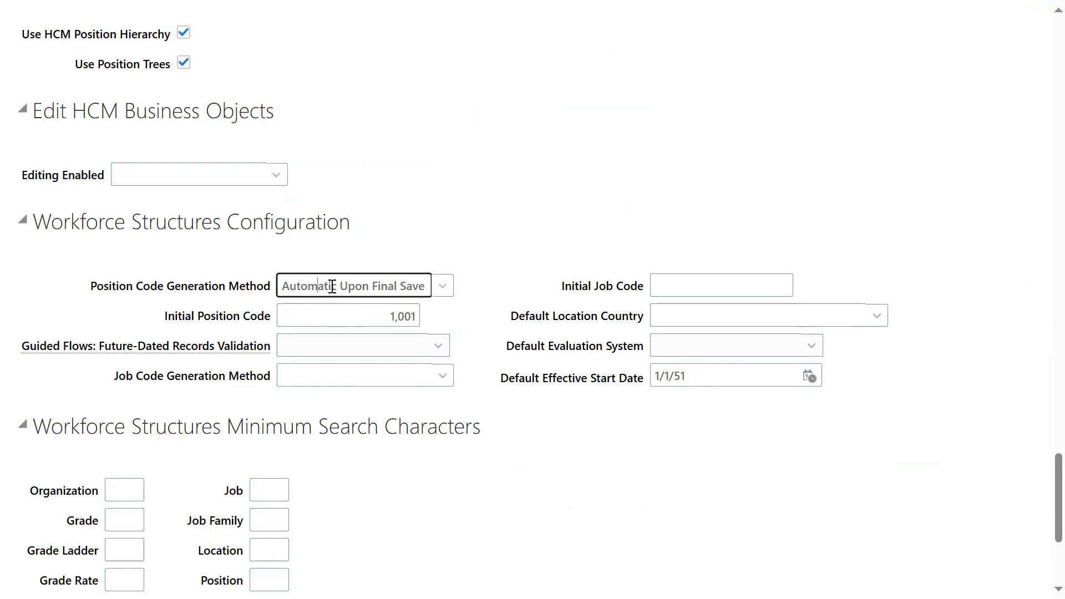
click(442, 287)
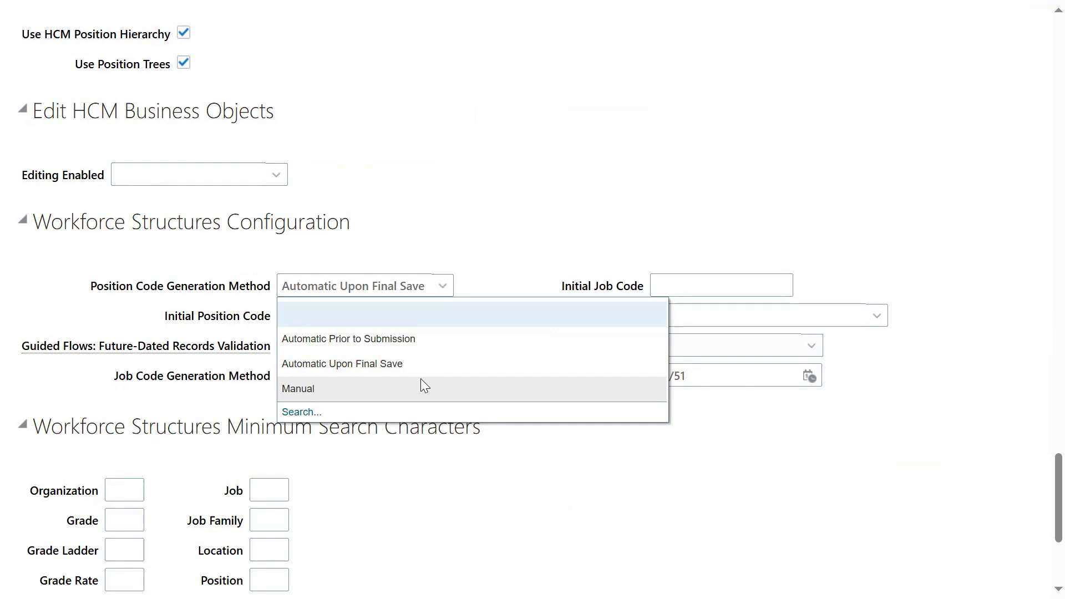
click(514, 257)
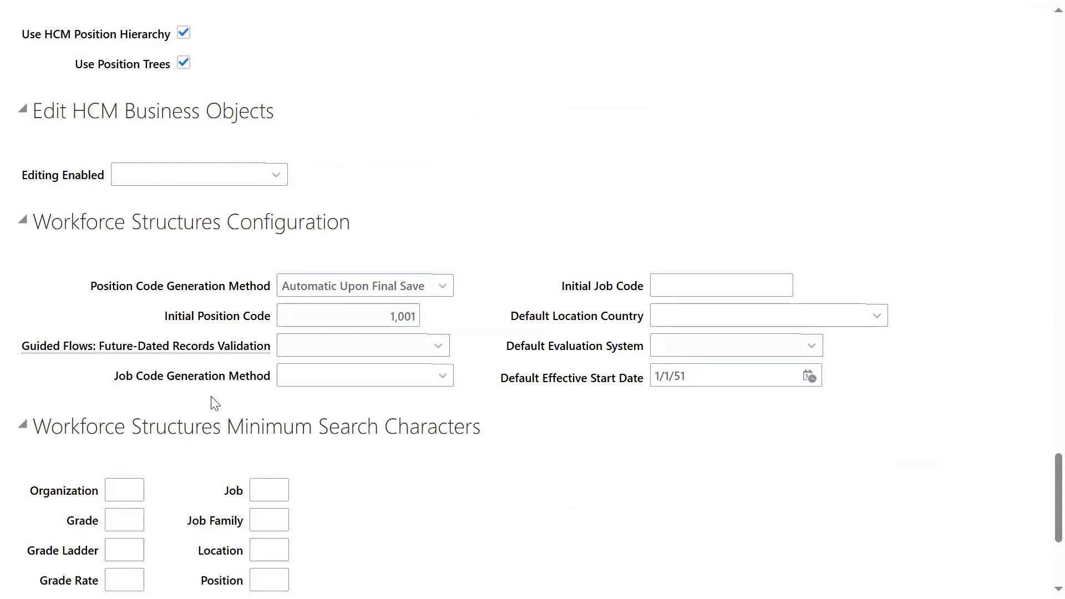
drag(110, 382, 179, 379)
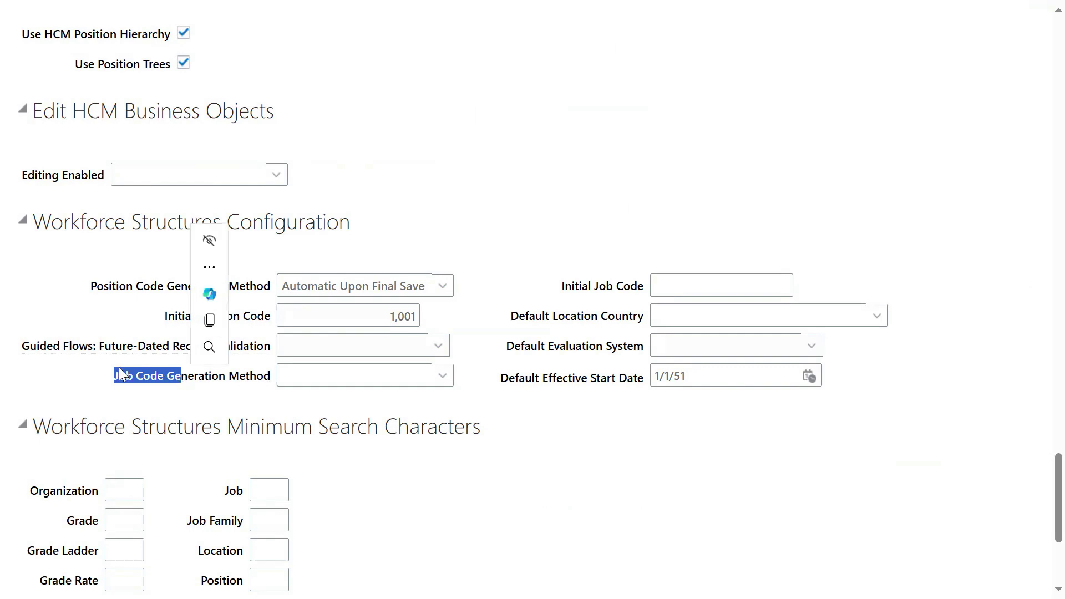
Step: Set Job Code Generation Method to Automatic Prior to Submission with Initial Job Code 999
click(442, 380)
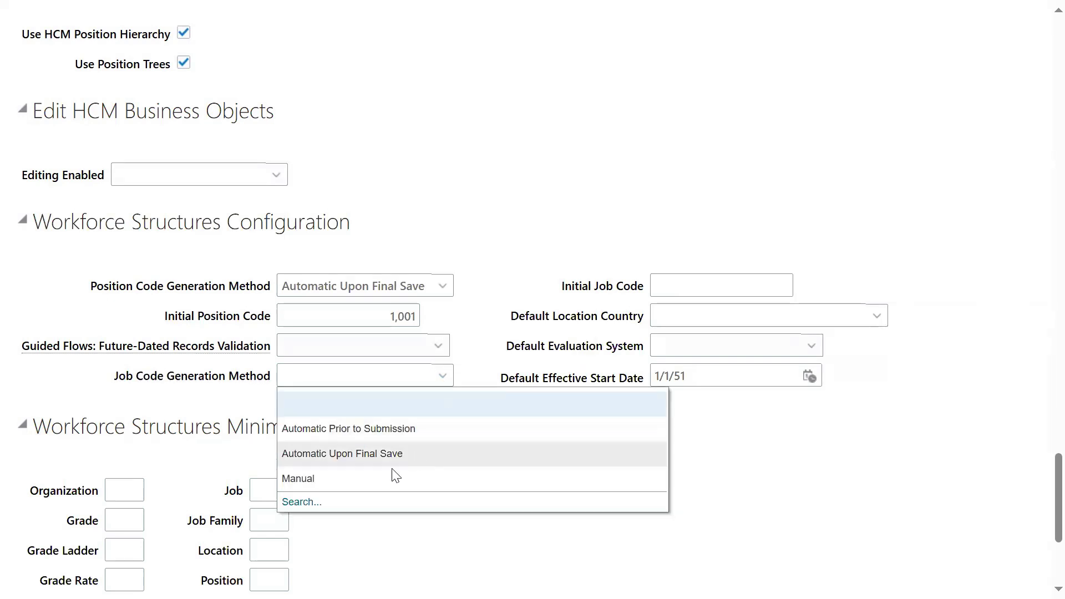
click(489, 374)
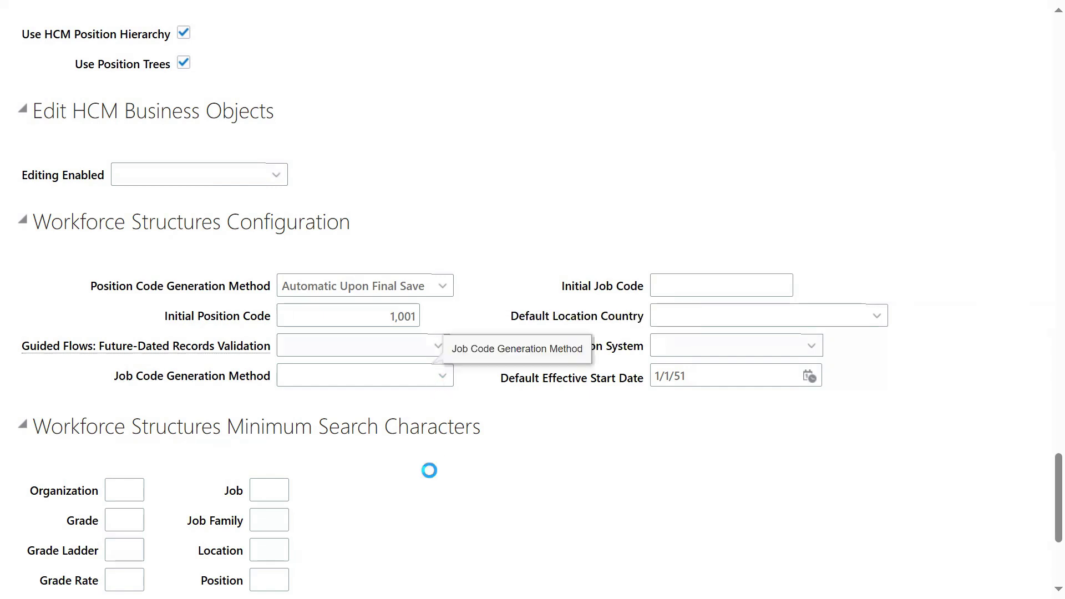
click(423, 434)
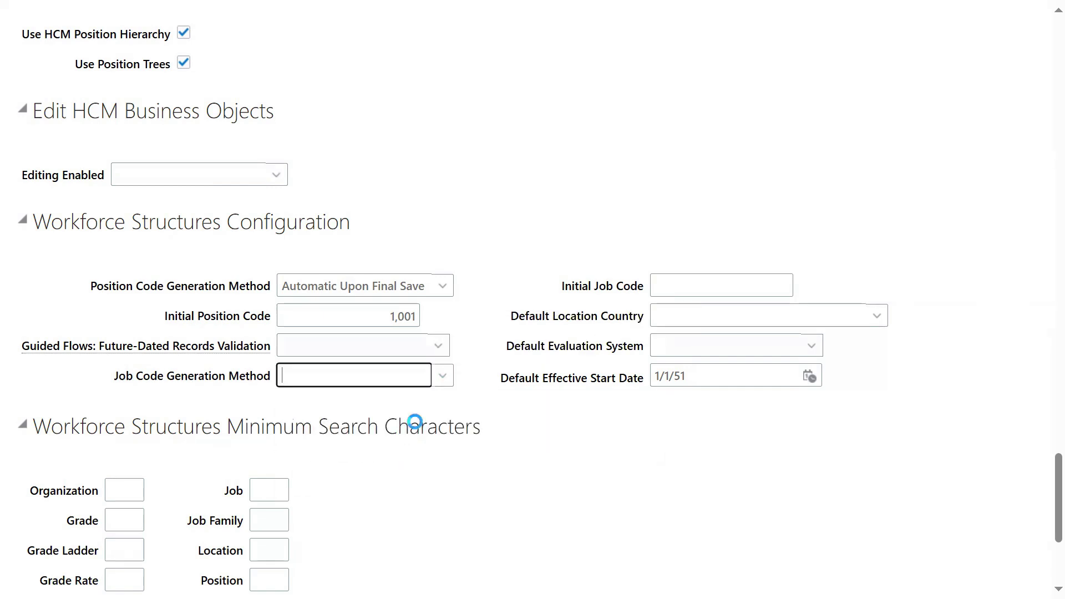
click(729, 286)
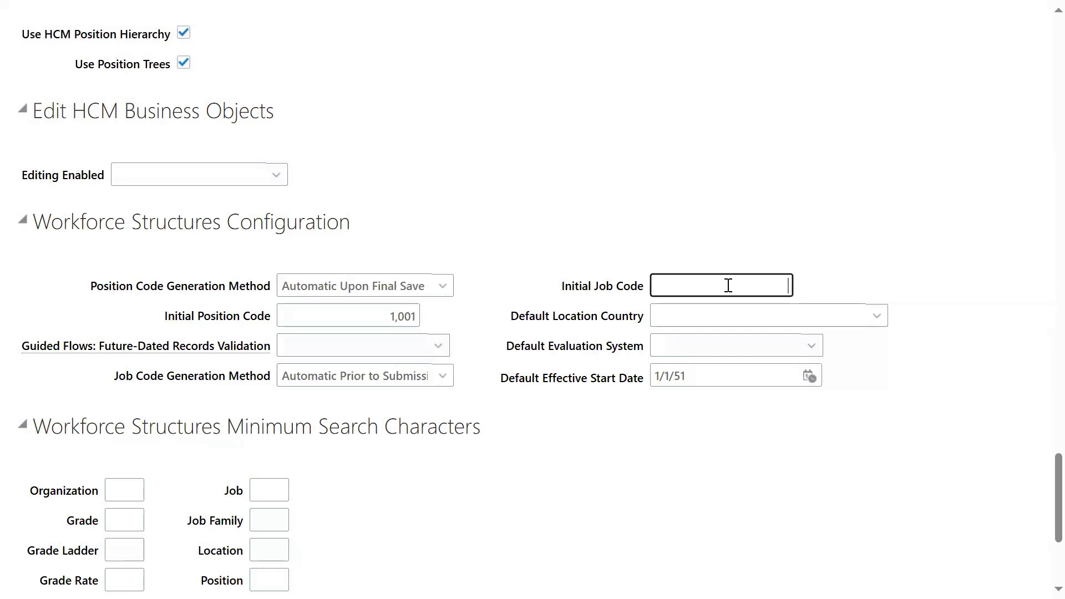
text(999)
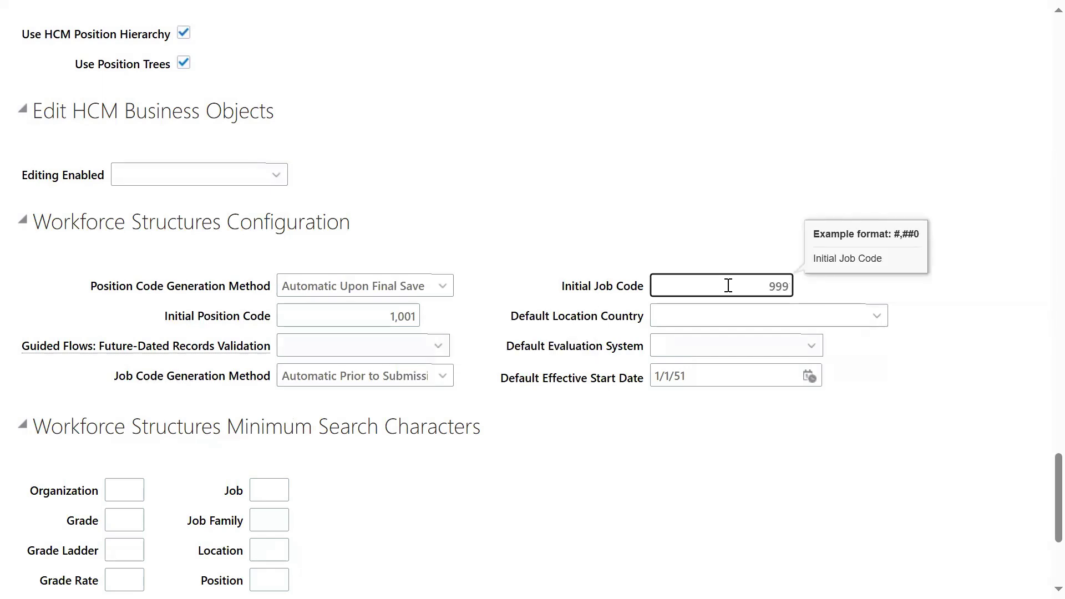
click(731, 463)
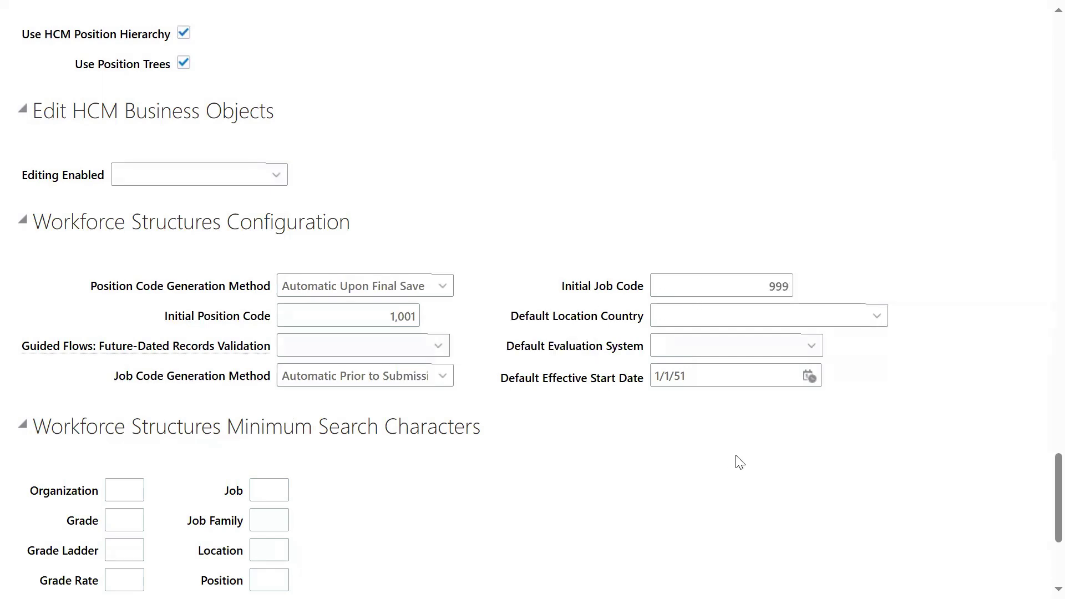
scroll(739, 463, down, 3)
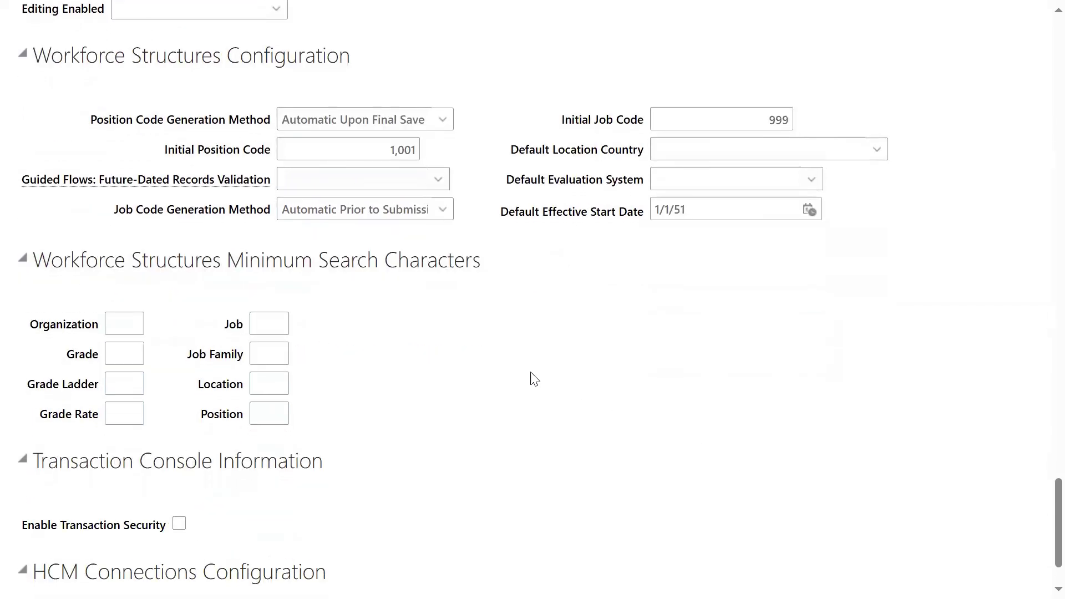
drag(368, 262, 513, 285)
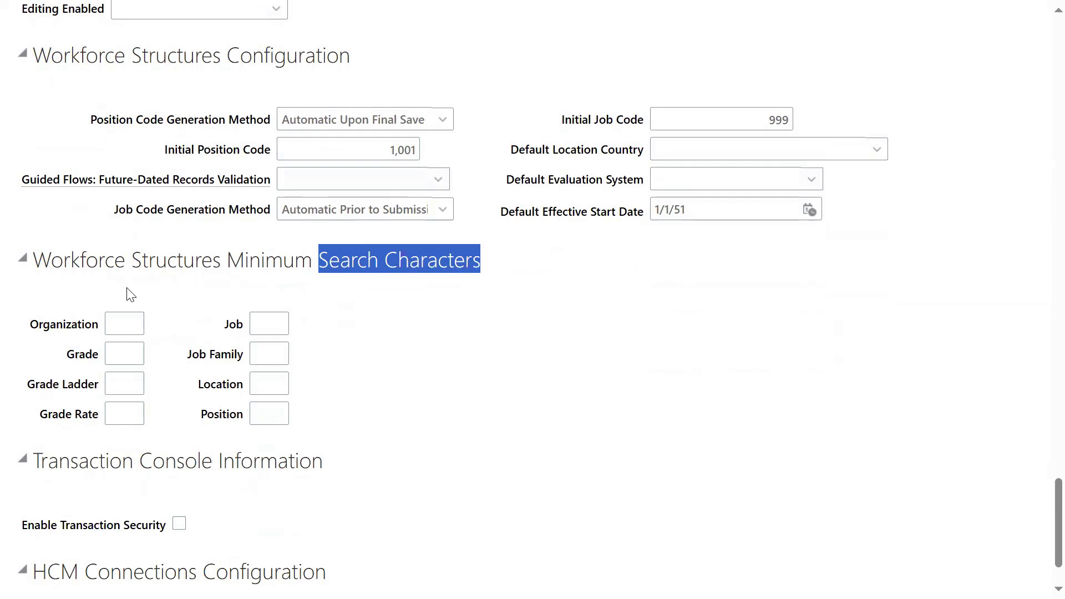
double_click(243, 263)
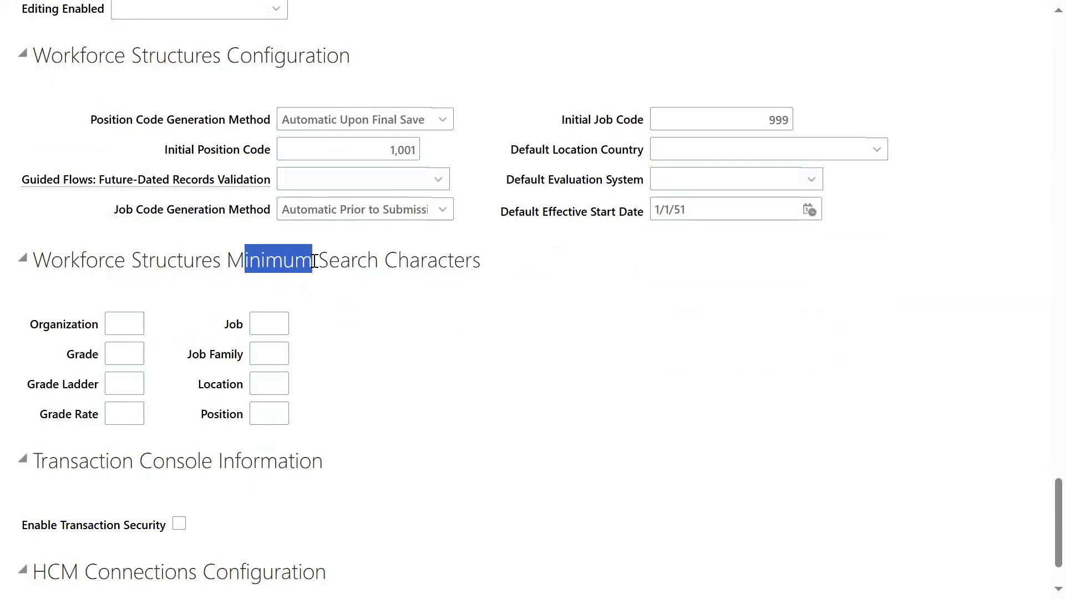
click(591, 398)
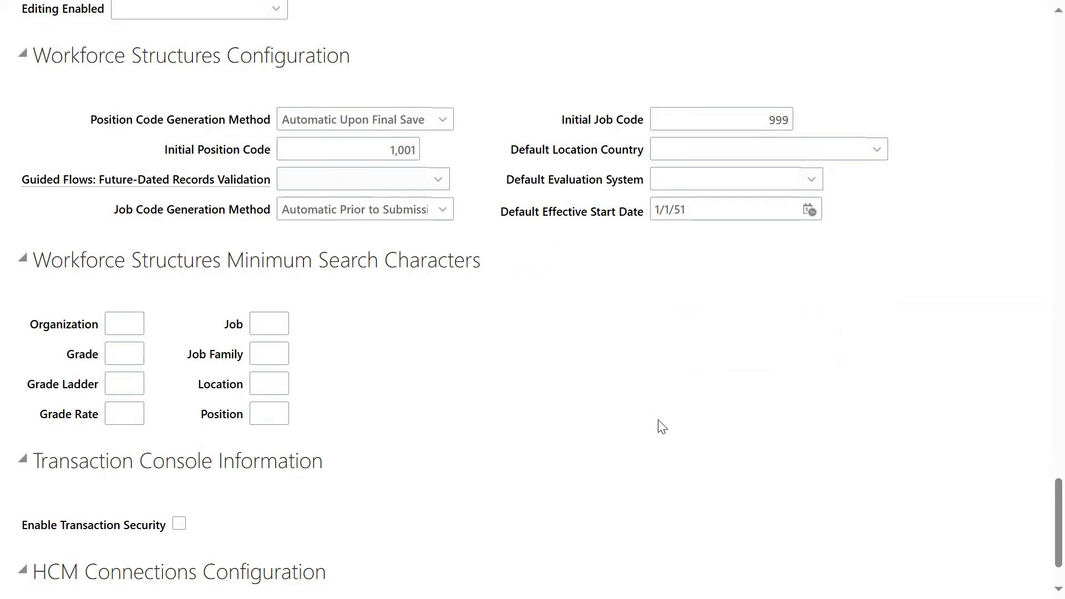
scroll(662, 427, up, 9)
scroll(649, 436, down, 6)
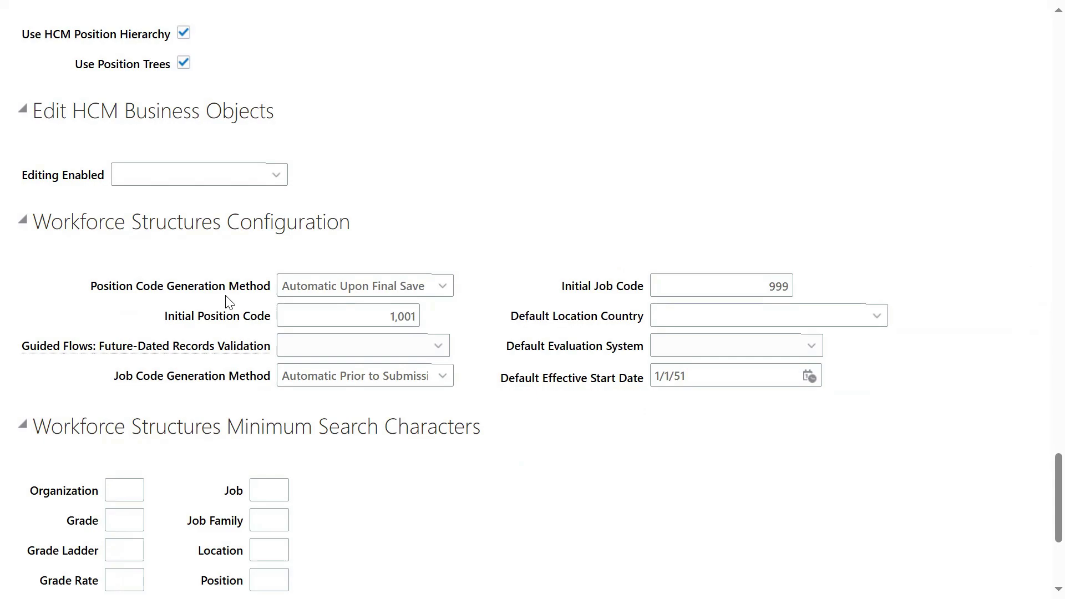
scroll(721, 427, up, 15)
scroll(706, 436, up, 15)
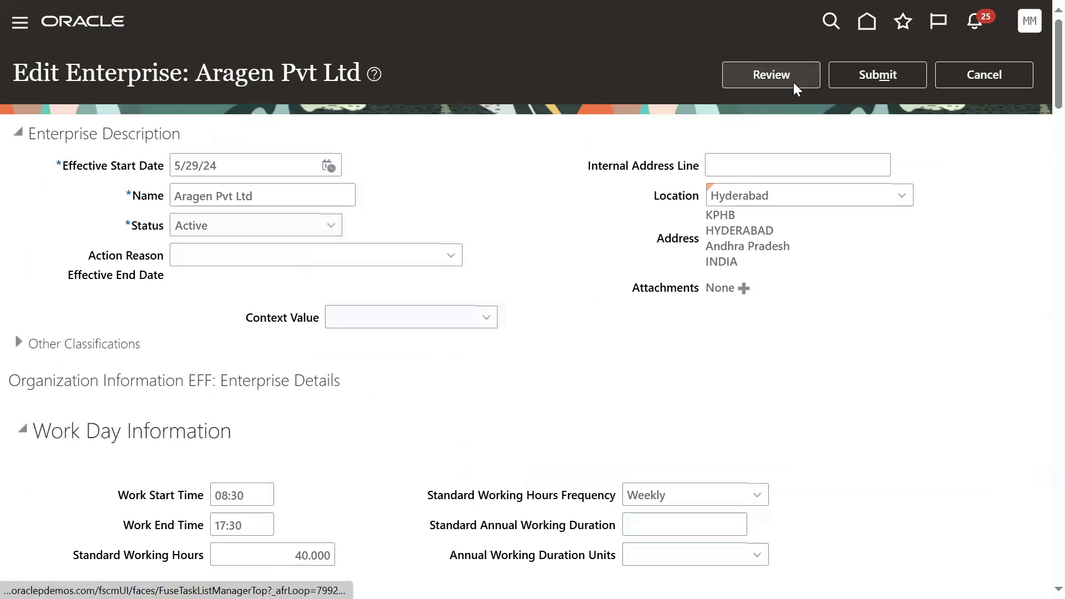
Step: Review and submit the enterprise changes, confirming the warning and the submission notice
click(794, 82)
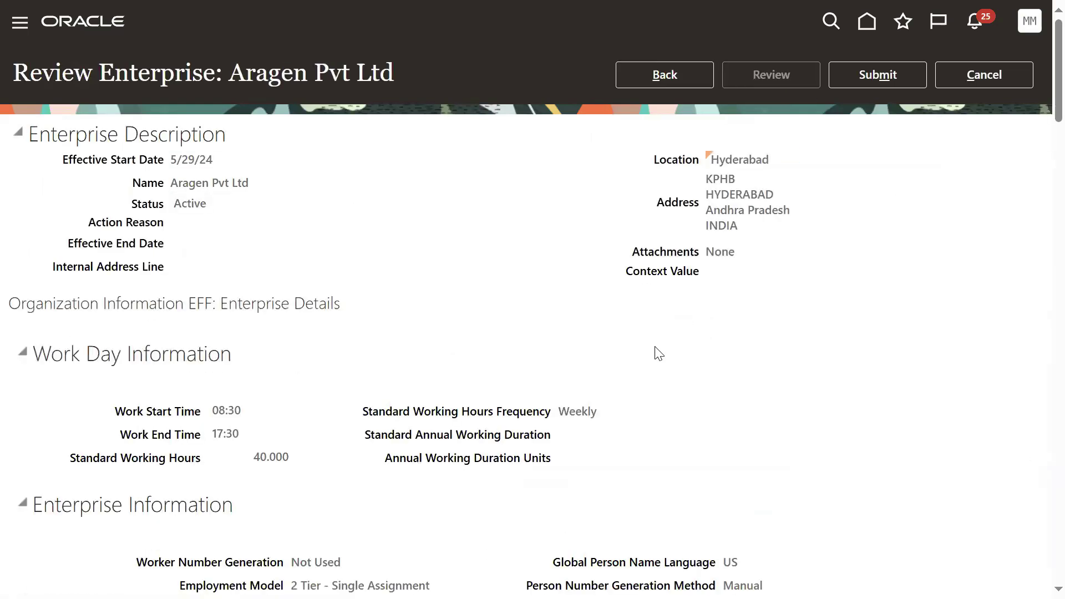
click(905, 81)
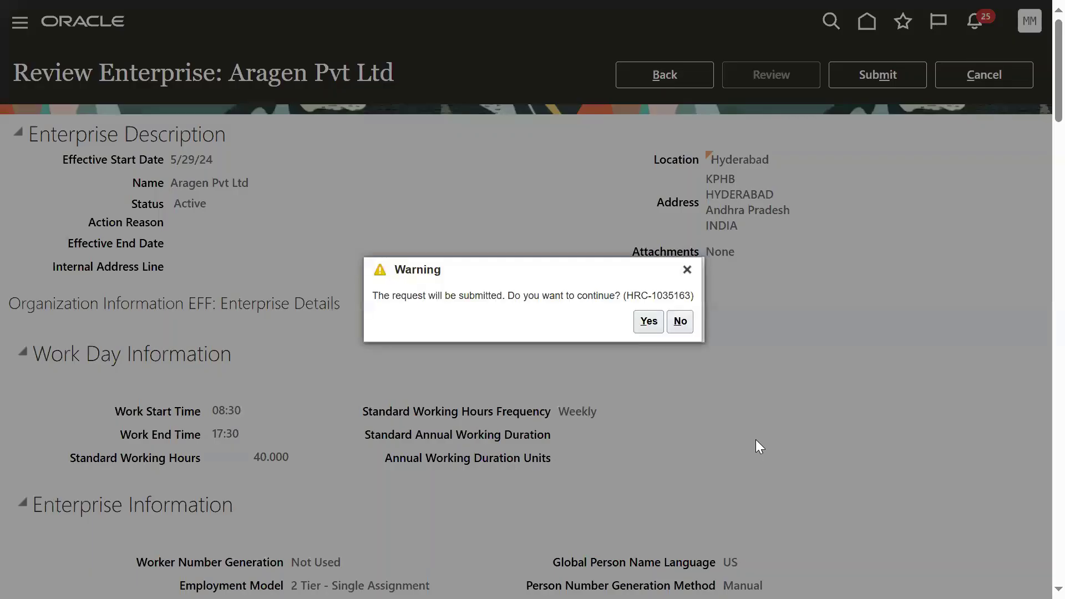
click(648, 322)
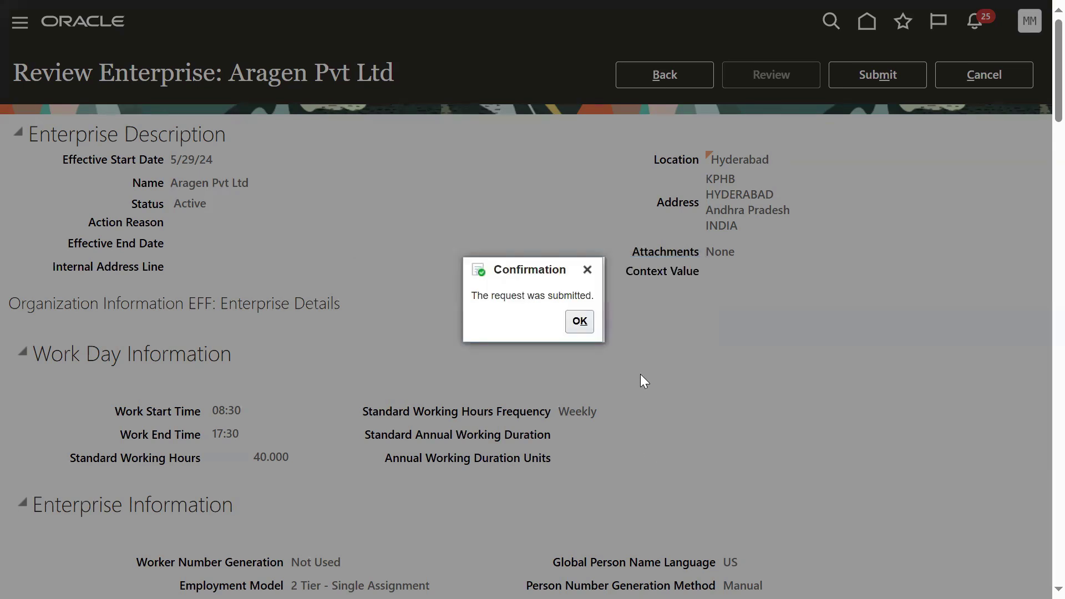
click(579, 323)
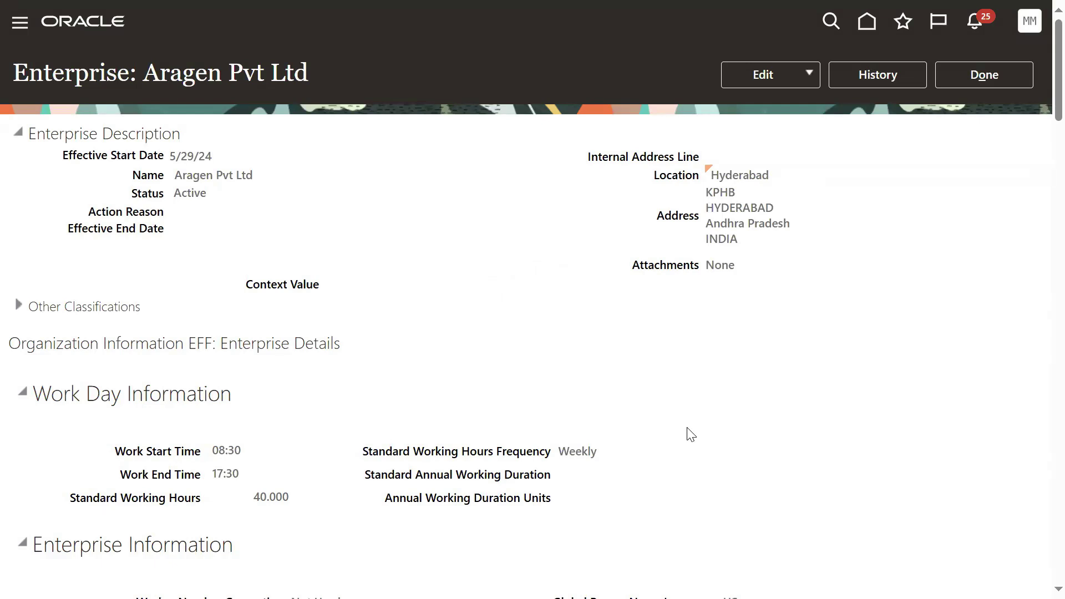
Step: Leave the enterprise page, search setup tasks for 'job', and open Manage Job
click(946, 77)
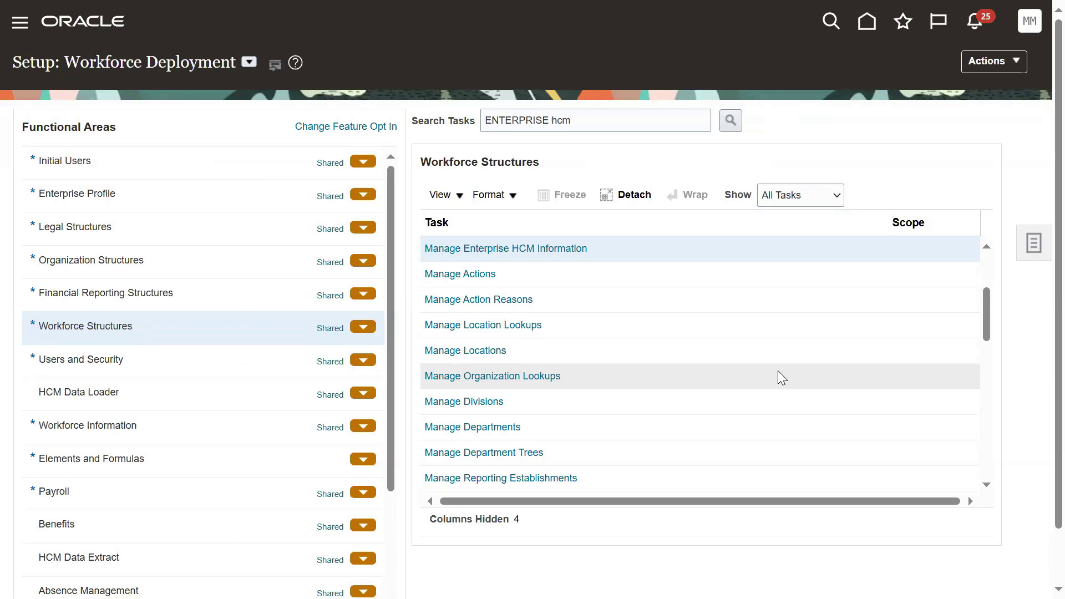
click(603, 127)
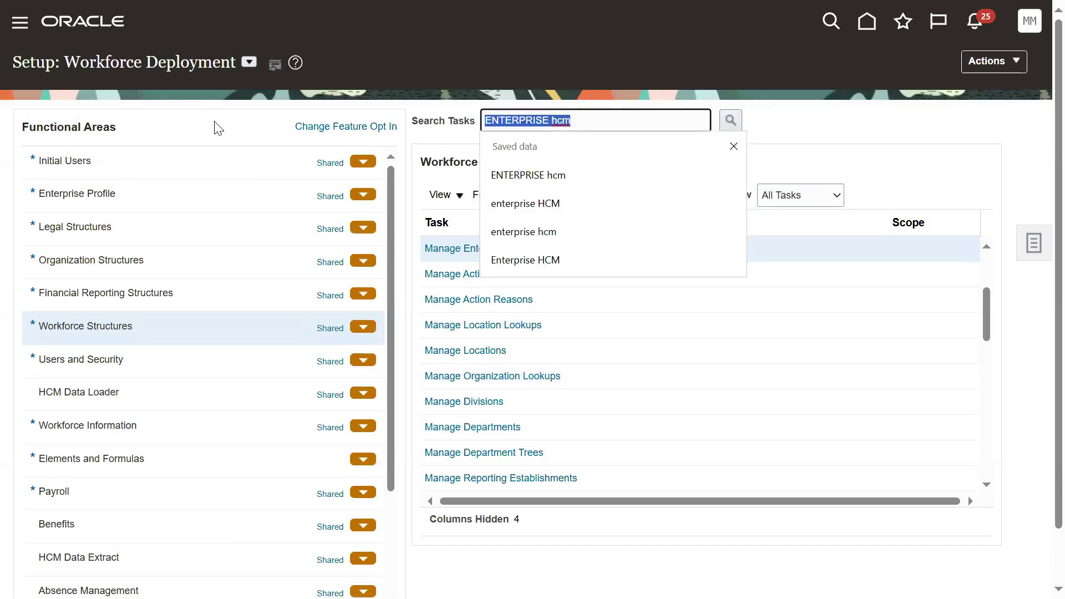
text(job)
key(Return)
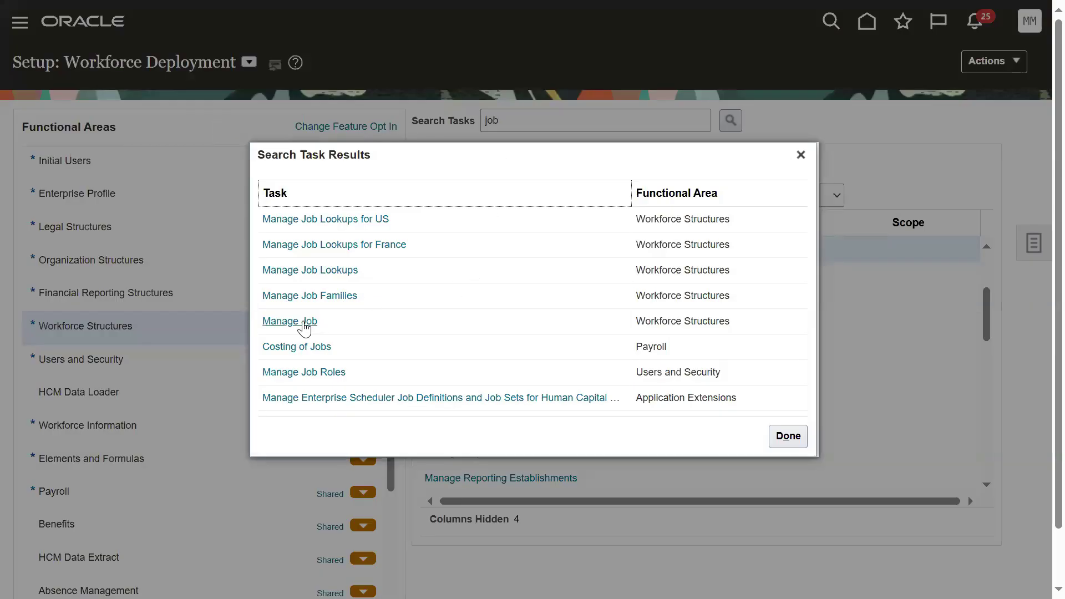
click(303, 324)
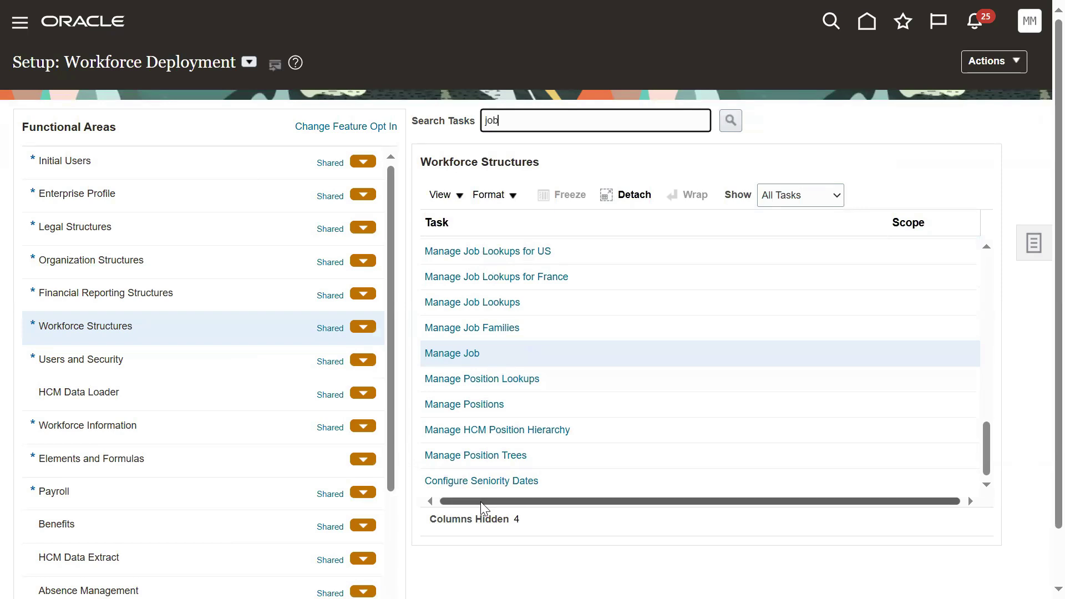
click(475, 353)
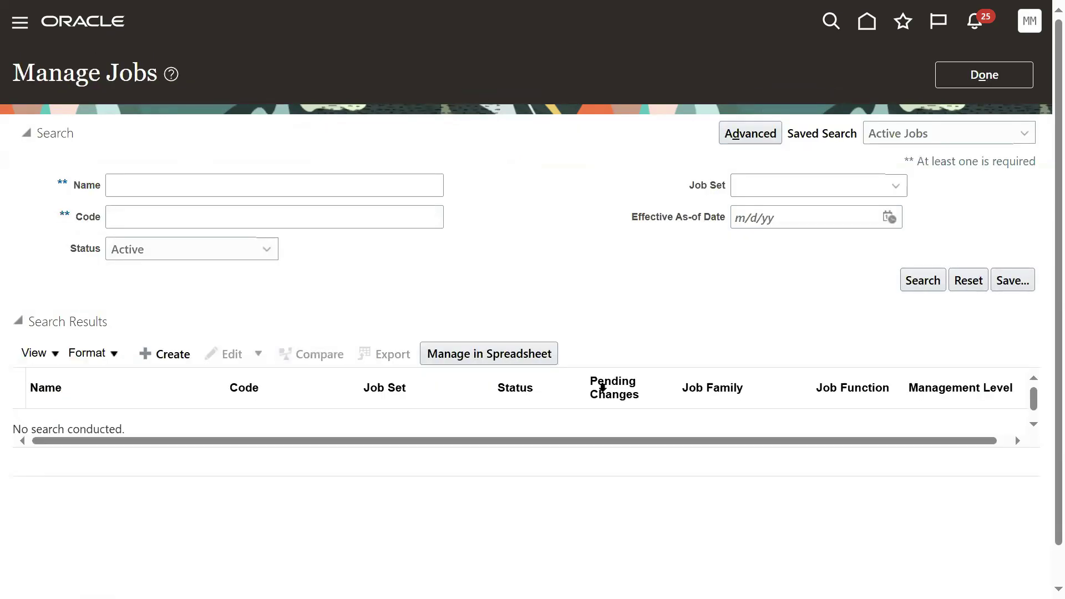
Step: Start a new job named NEW_JOB and attempt to advance without a code
click(166, 354)
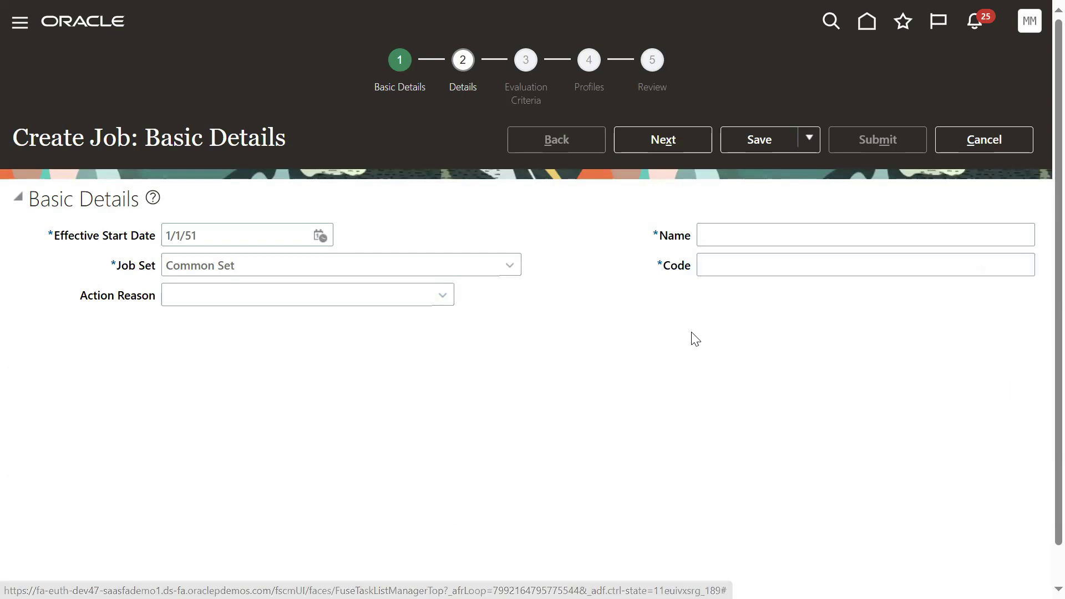
click(758, 264)
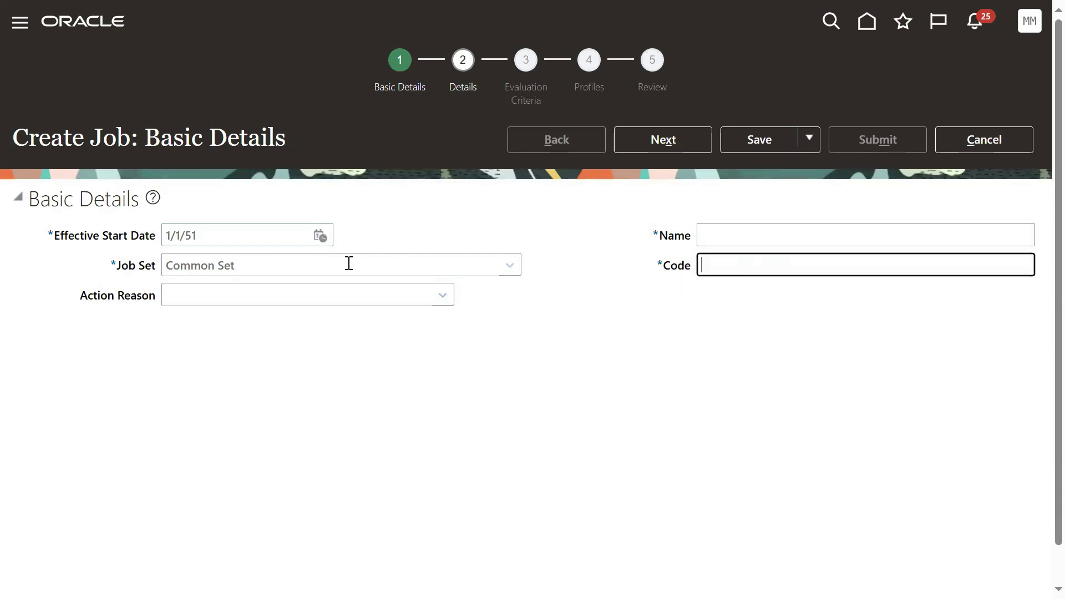
click(743, 236)
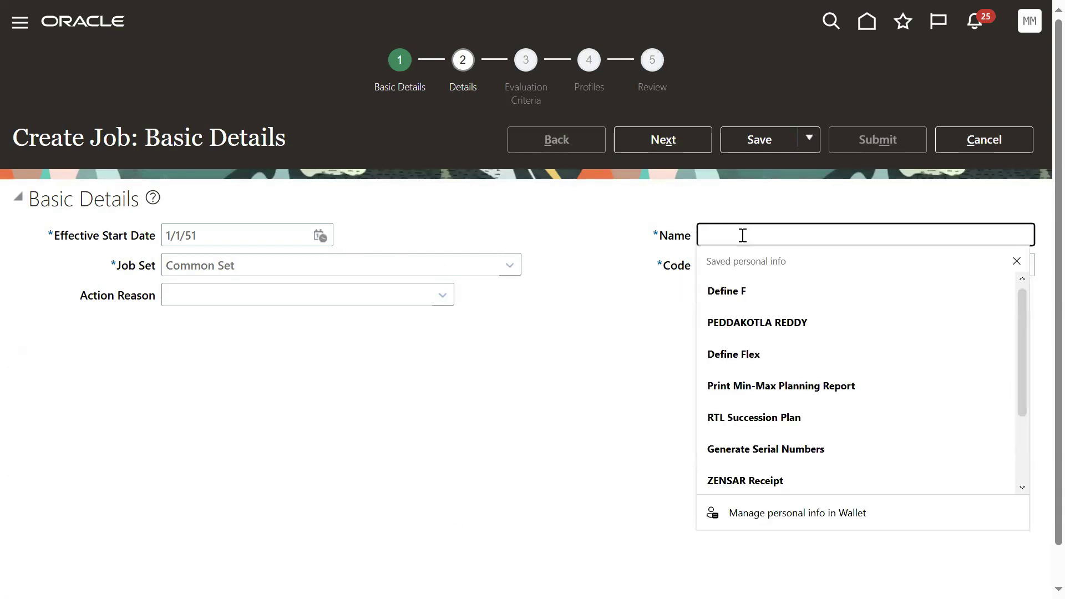
text(NEW_JOB)
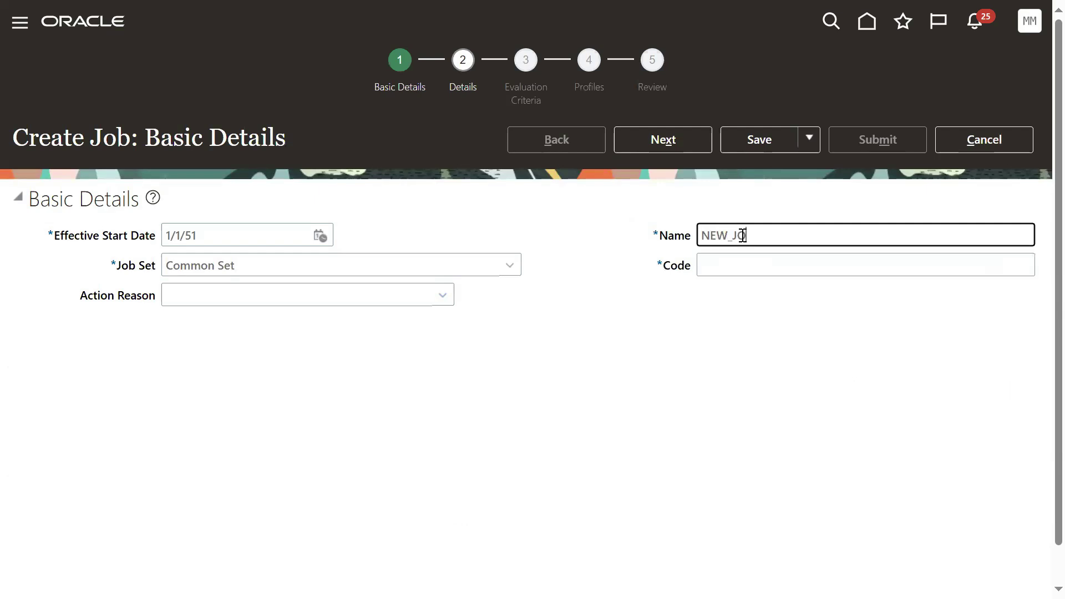
key(Tab)
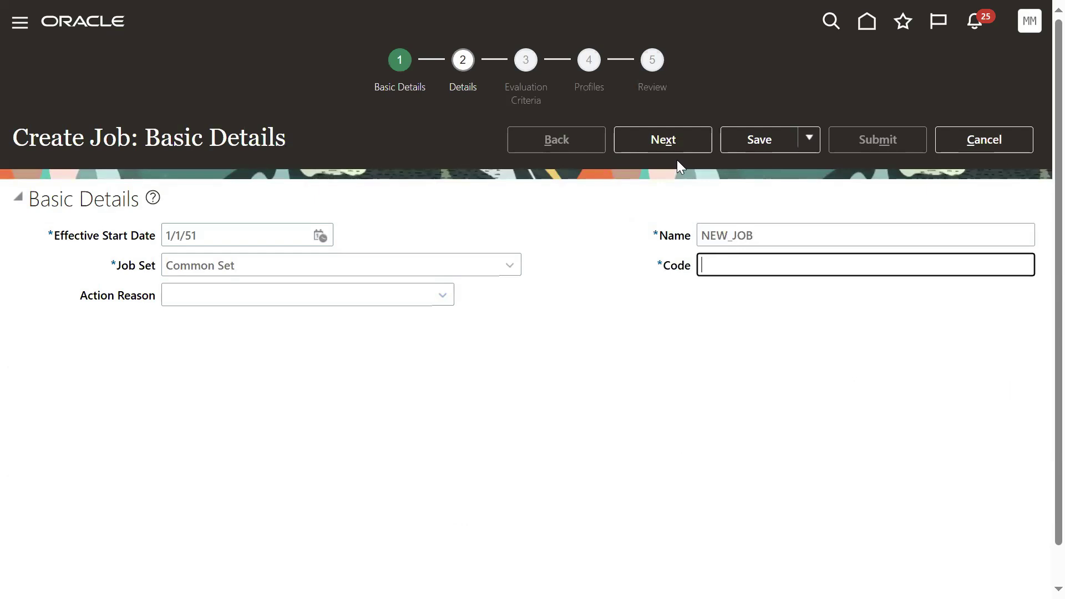
click(665, 151)
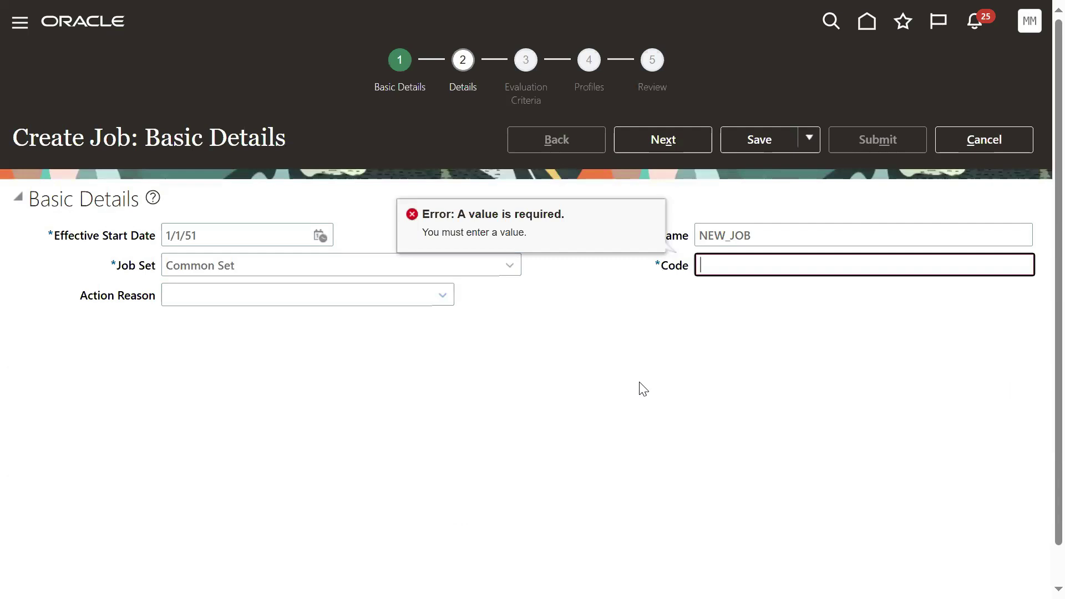
Step: Set the job's Effective Start Date to 5/29/24 through the calendar
click(321, 236)
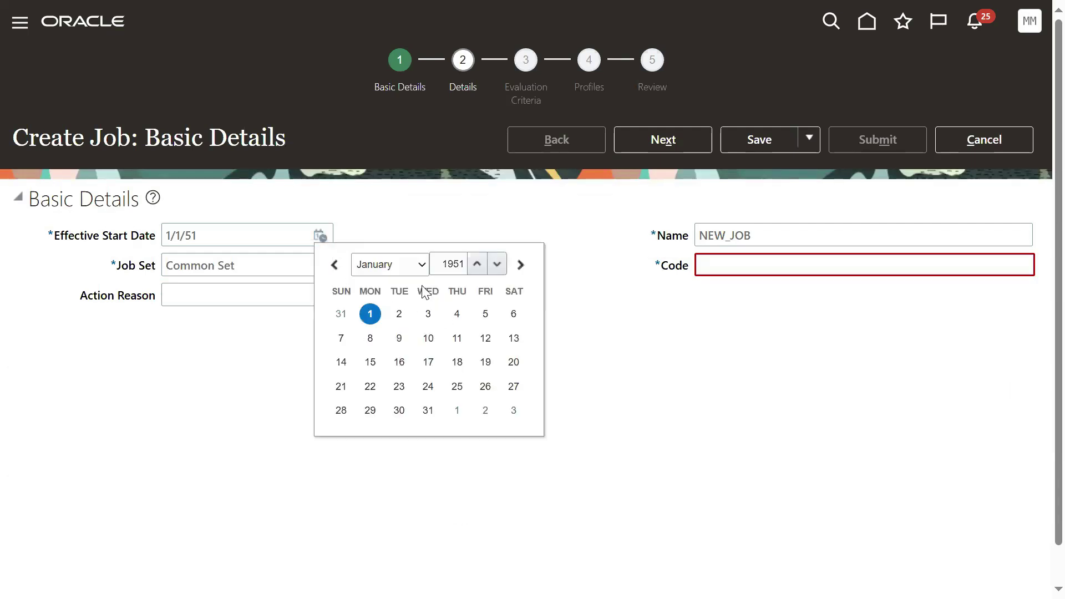
click(409, 265)
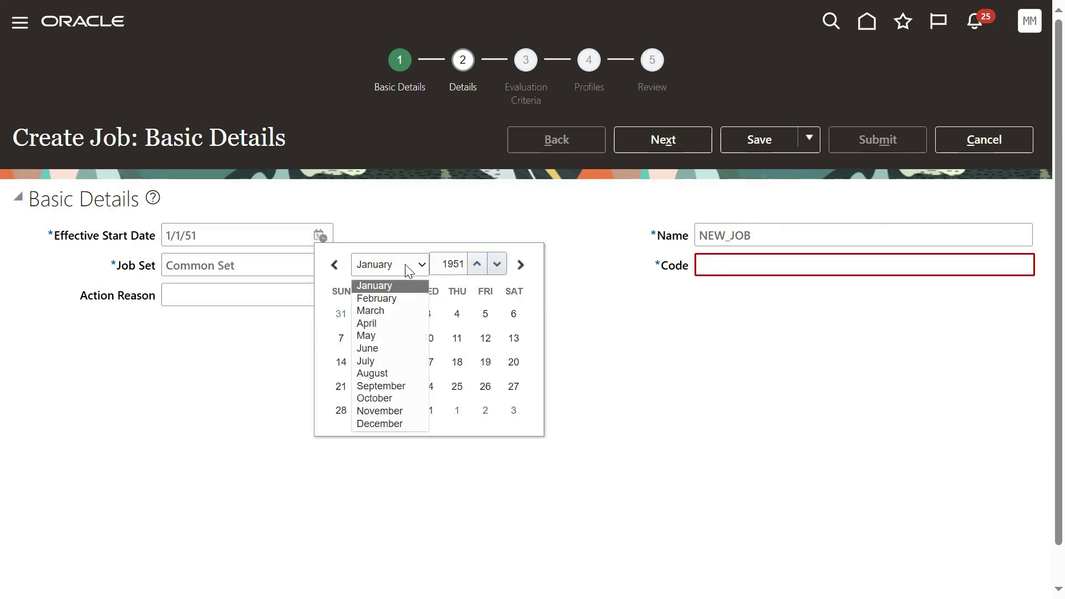
double_click(456, 265)
text(2024)
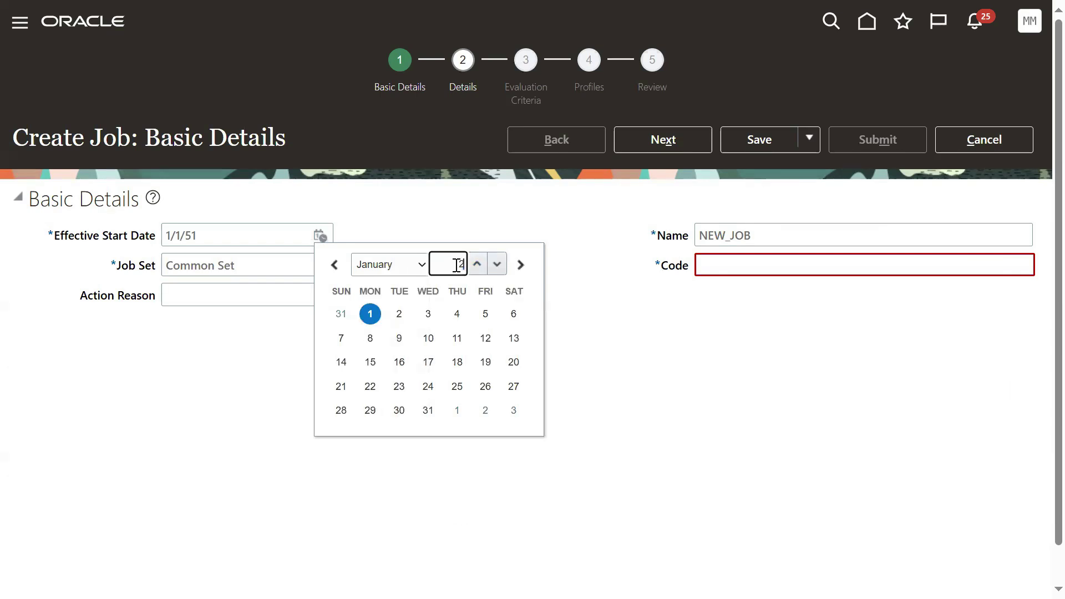
click(408, 269)
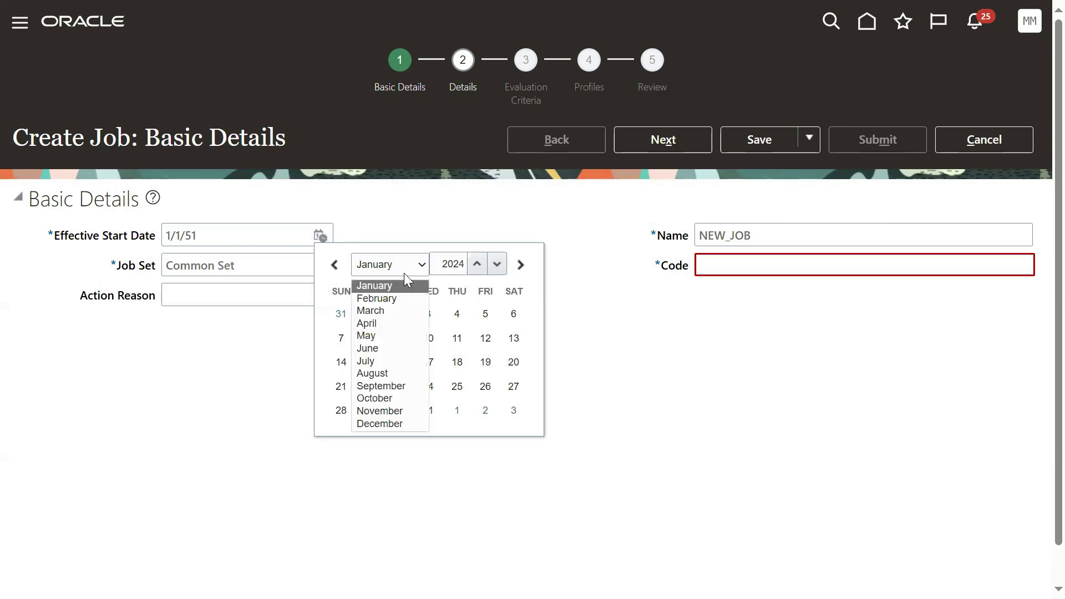
click(393, 335)
click(428, 411)
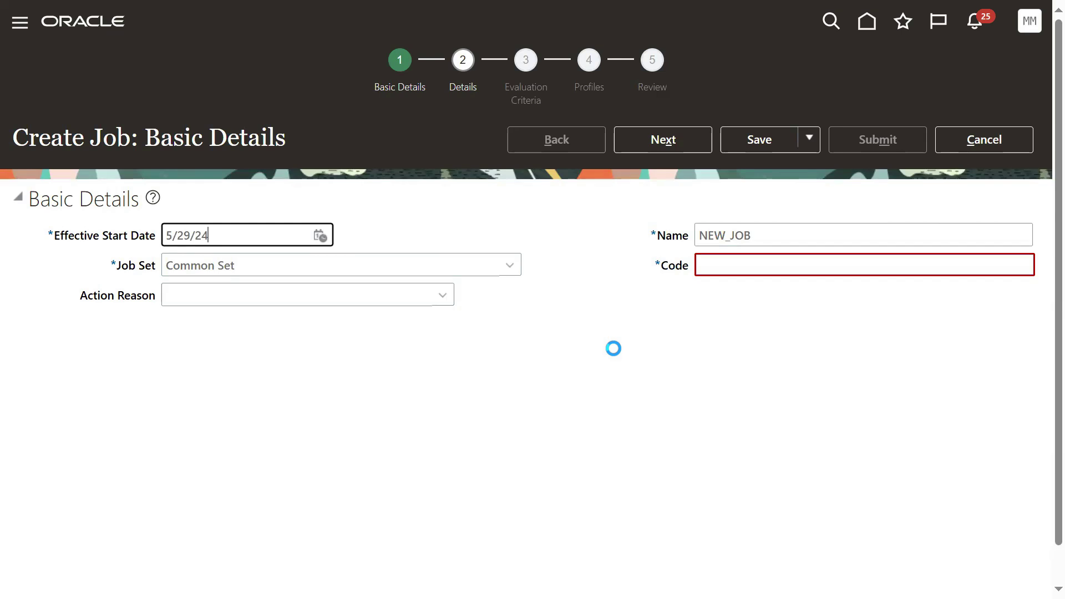
Step: Enter job Code 1, continue to Job Details, then cancel the new job
click(757, 233)
click(752, 273)
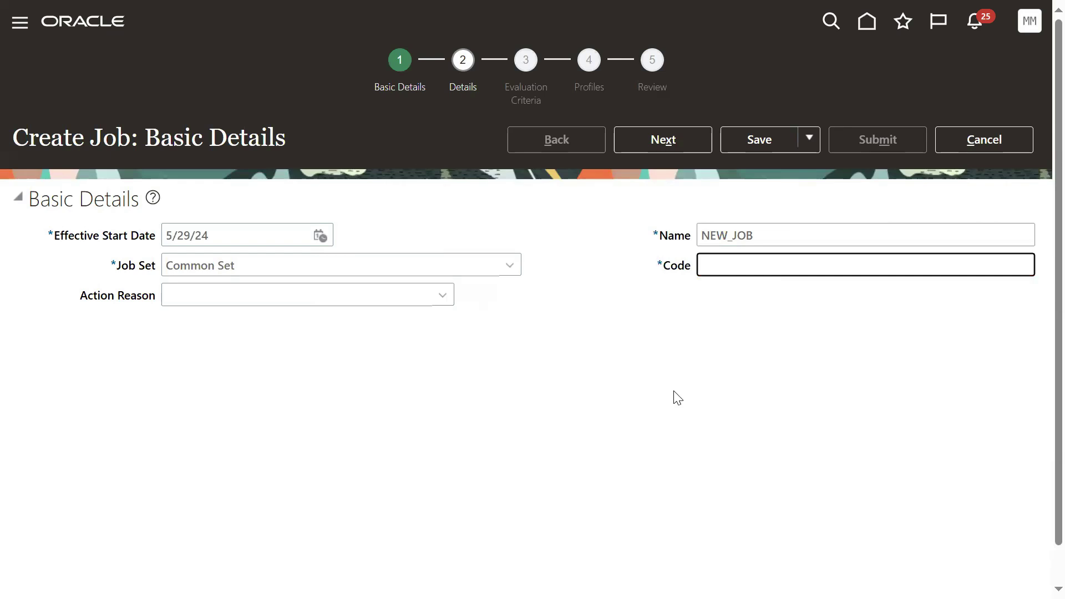
text(1)
click(660, 146)
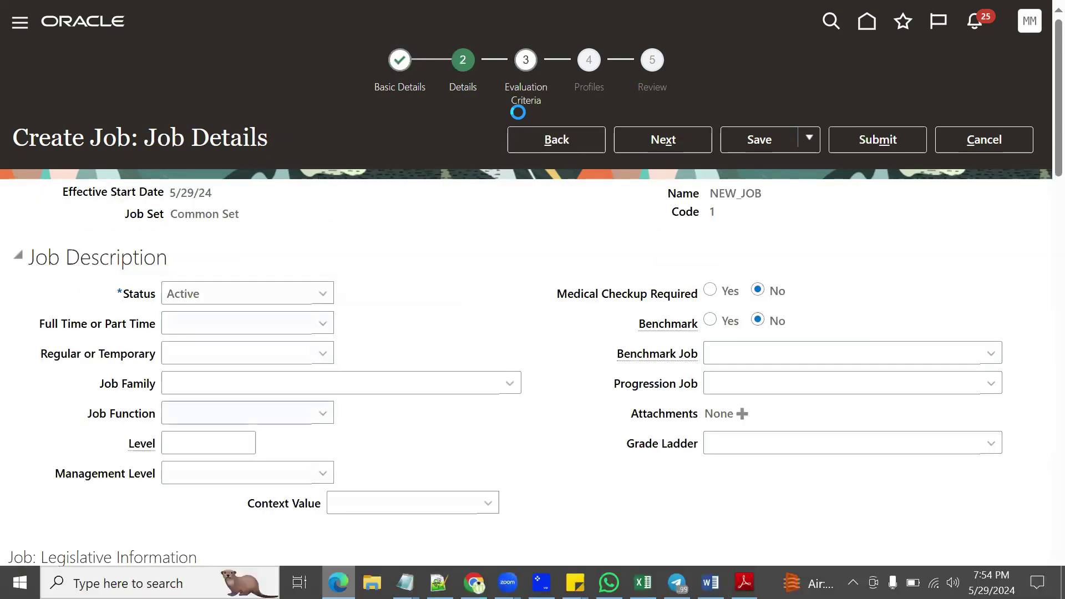
click(952, 147)
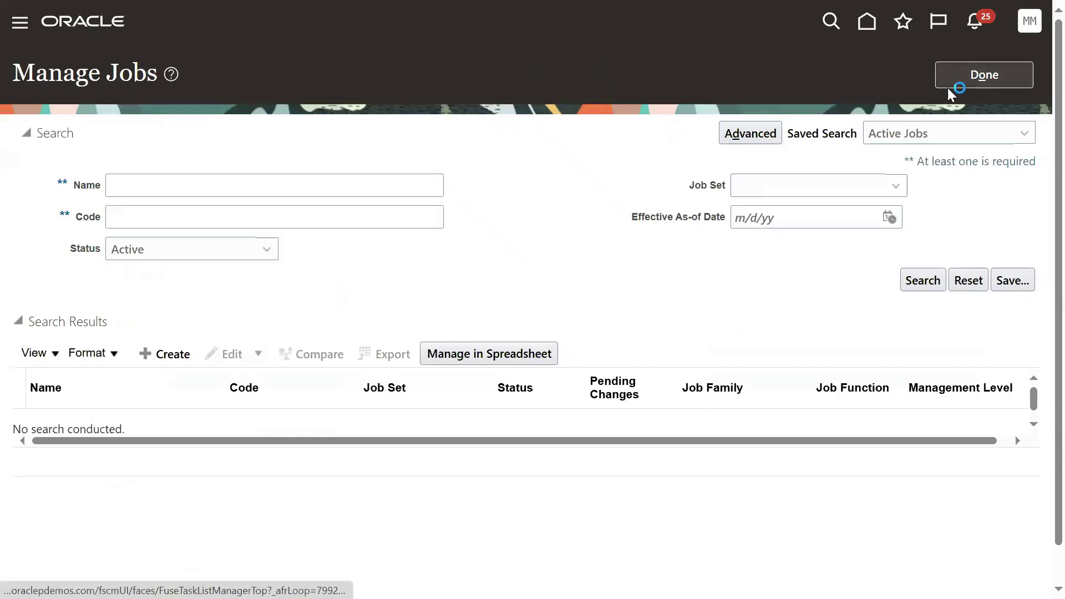
Step: Discard the NEW_JOB draft, sign out from the avatar menu, and sign back in
click(948, 86)
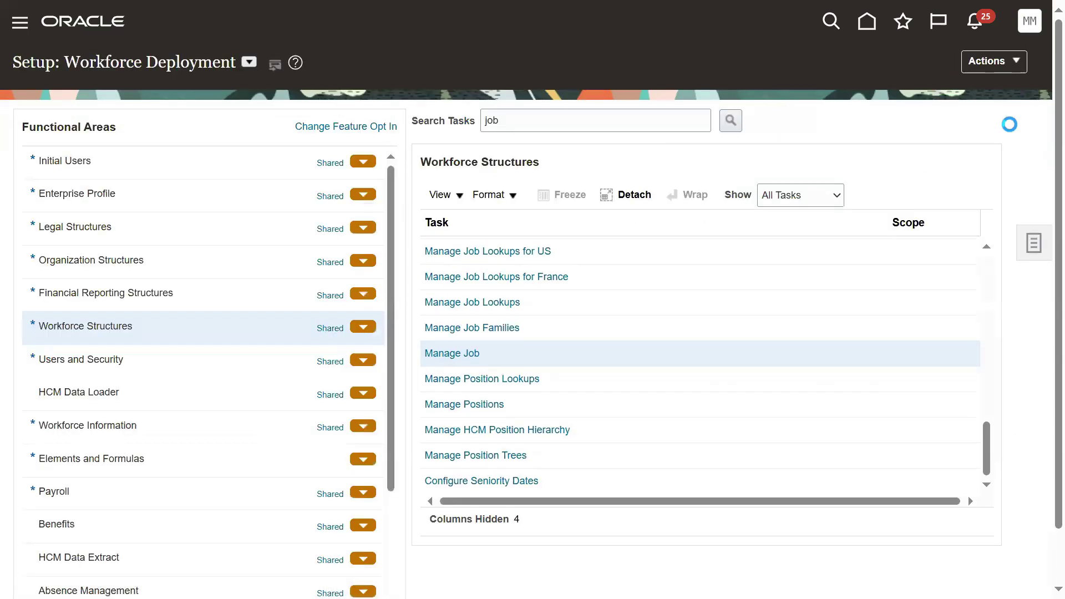
click(1030, 21)
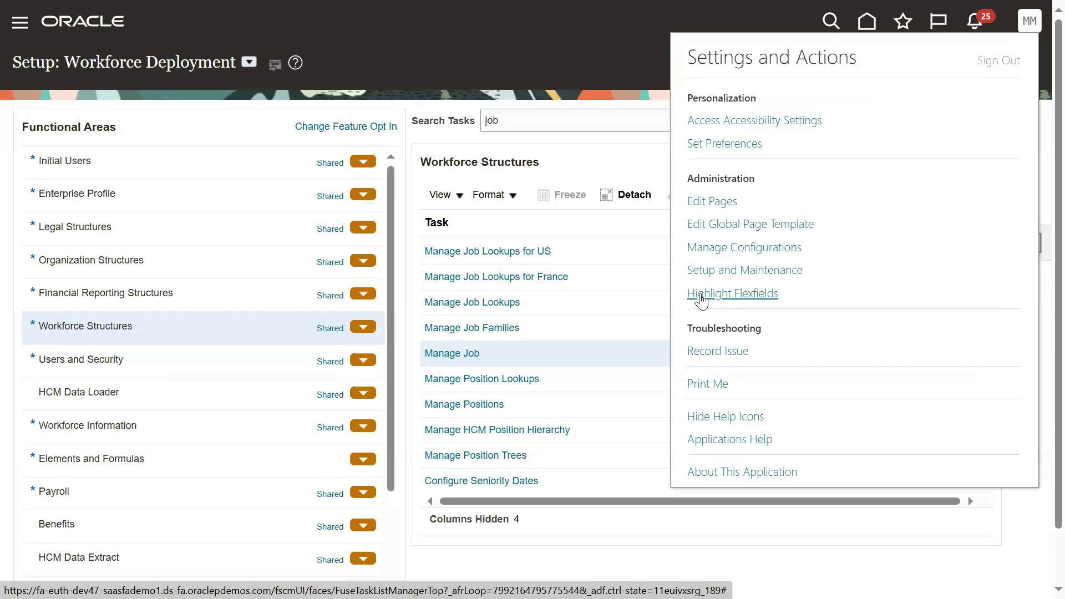
click(999, 60)
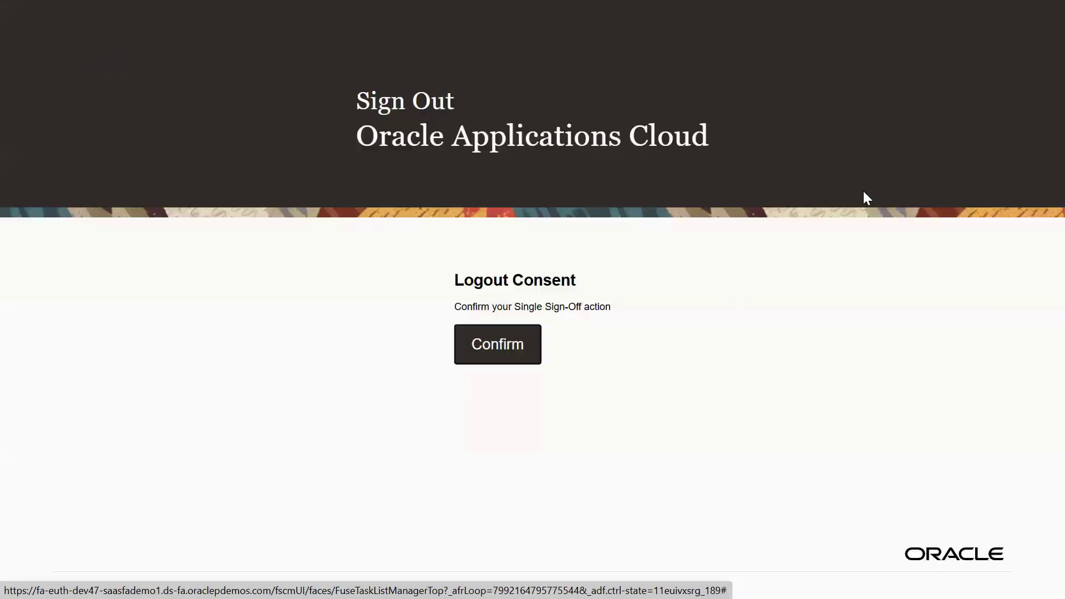
click(527, 360)
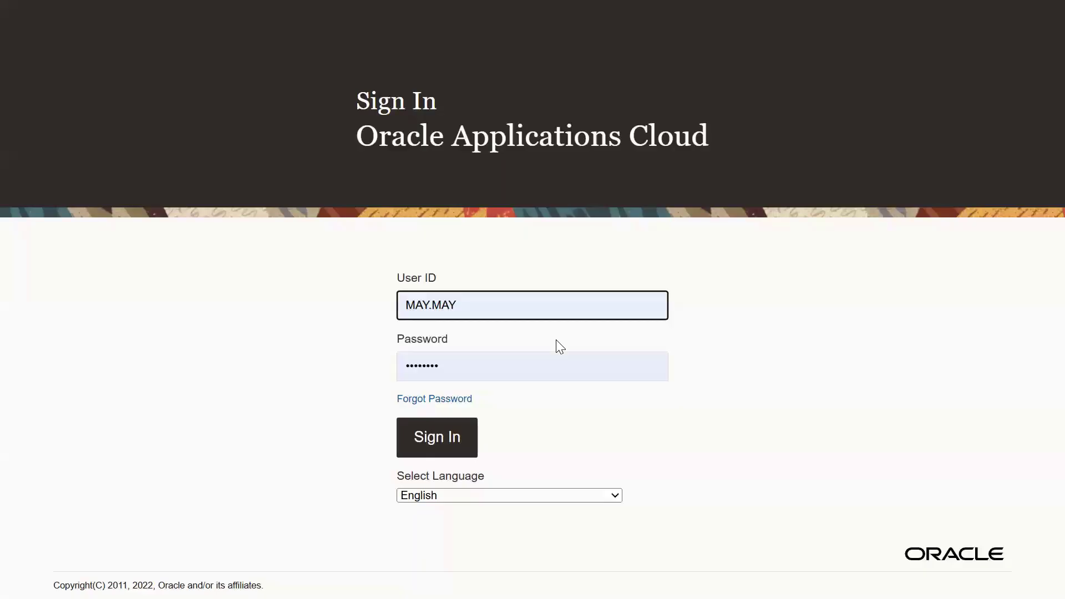
click(535, 301)
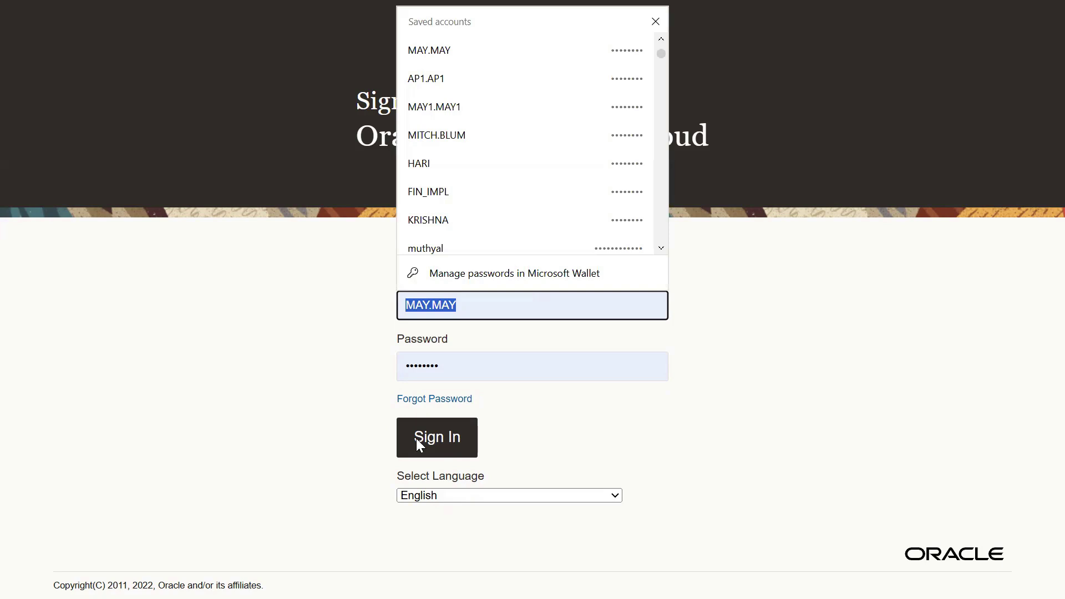
click(417, 438)
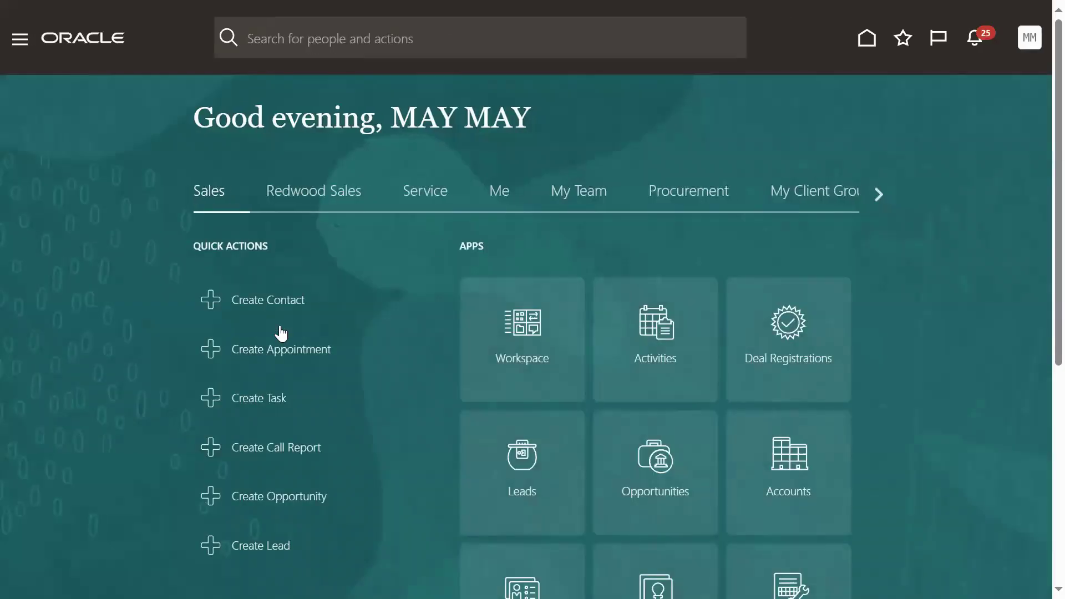
Step: Go to Setup and Maintenance, search tasks for 'enterprise', and select Manage Enterprise HCM Information
click(1024, 47)
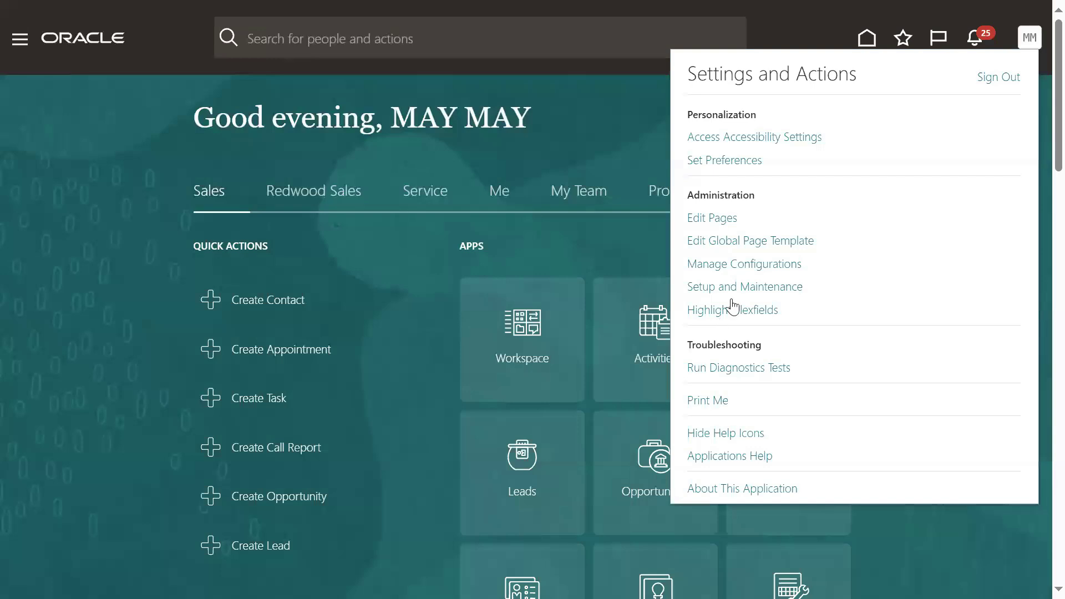
click(736, 294)
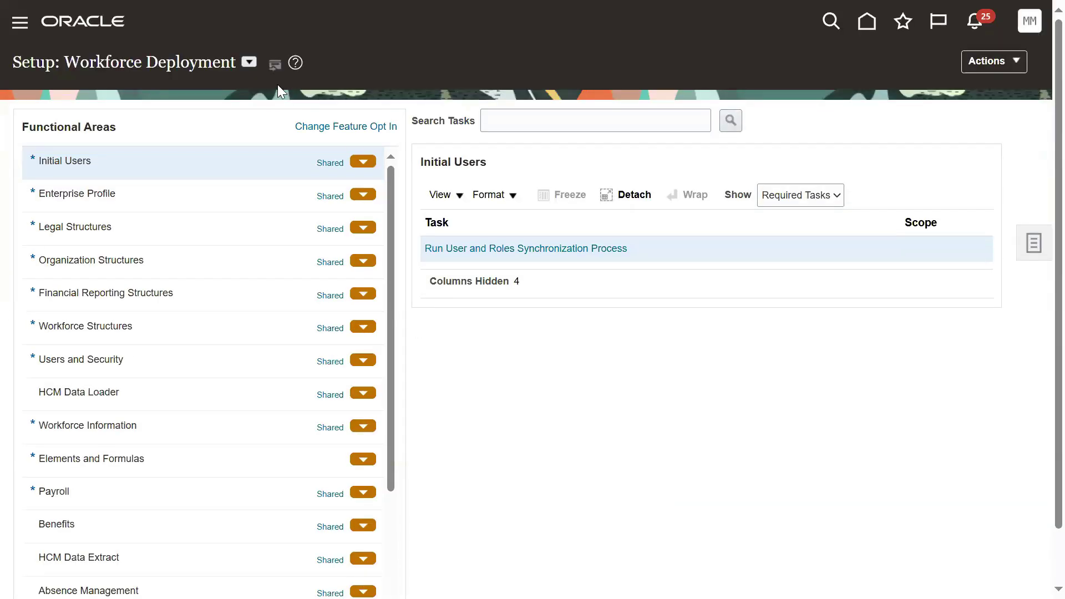
click(534, 129)
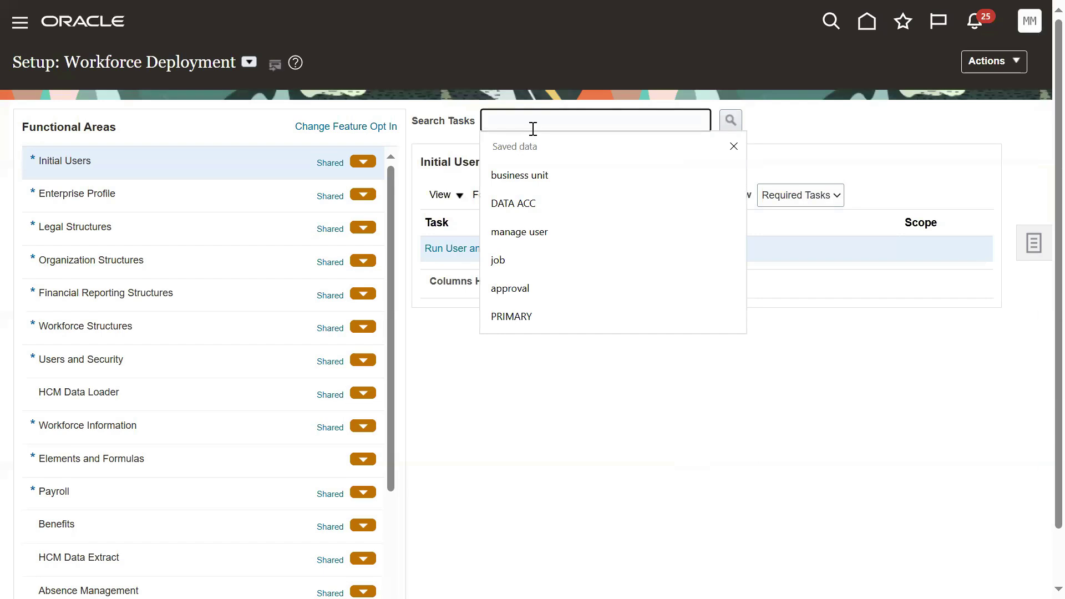
text(enterprise)
key(Return)
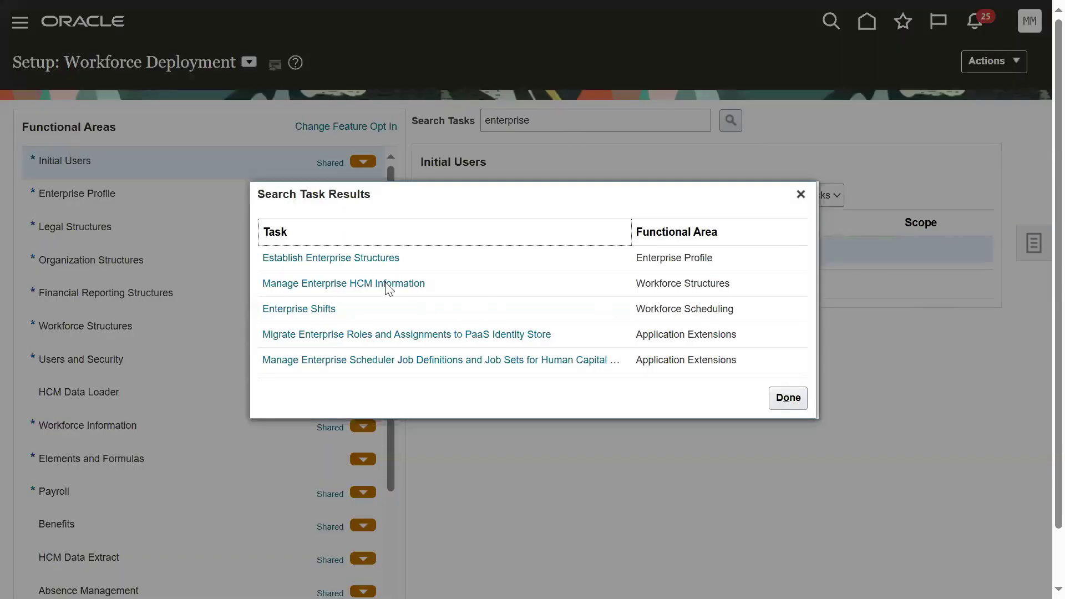
click(375, 283)
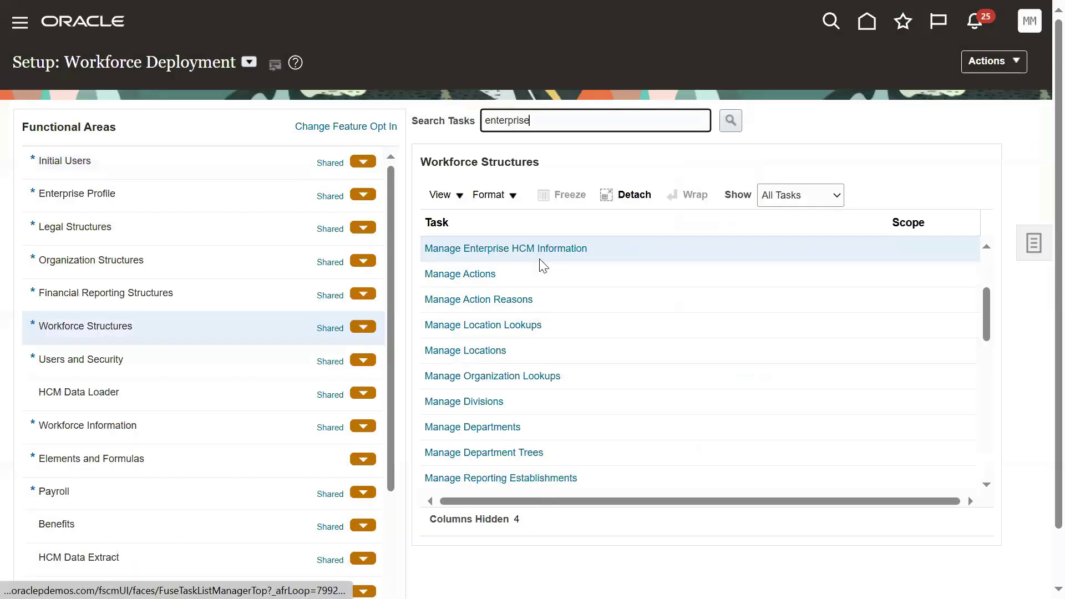
Step: Open Manage Enterprise HCM Information and review its Workforce Structures job and position code settings
click(546, 249)
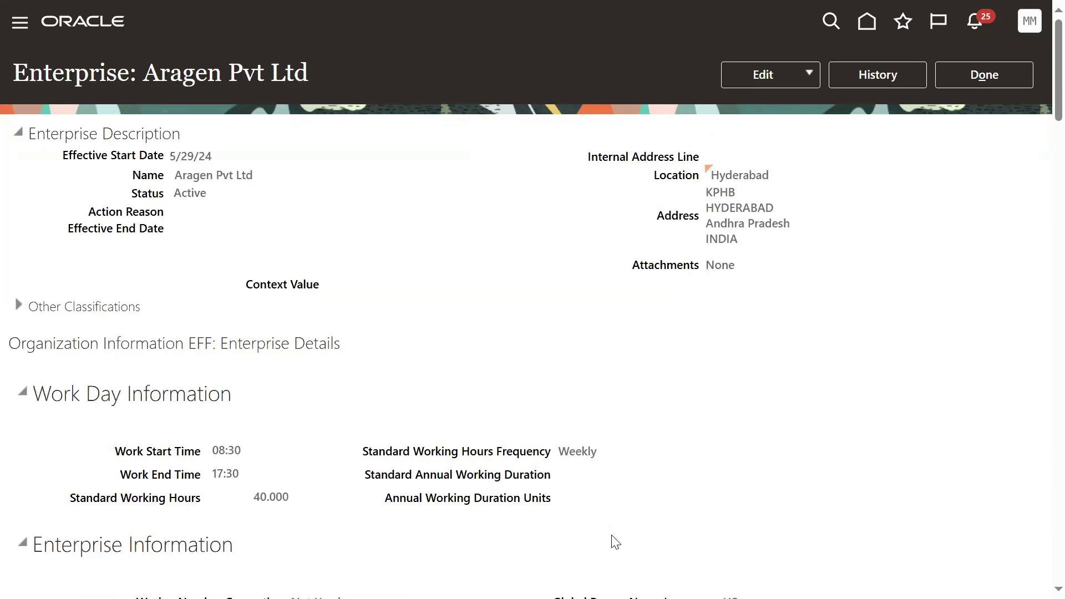
scroll(500, 477, down, 15)
scroll(470, 490, down, 20)
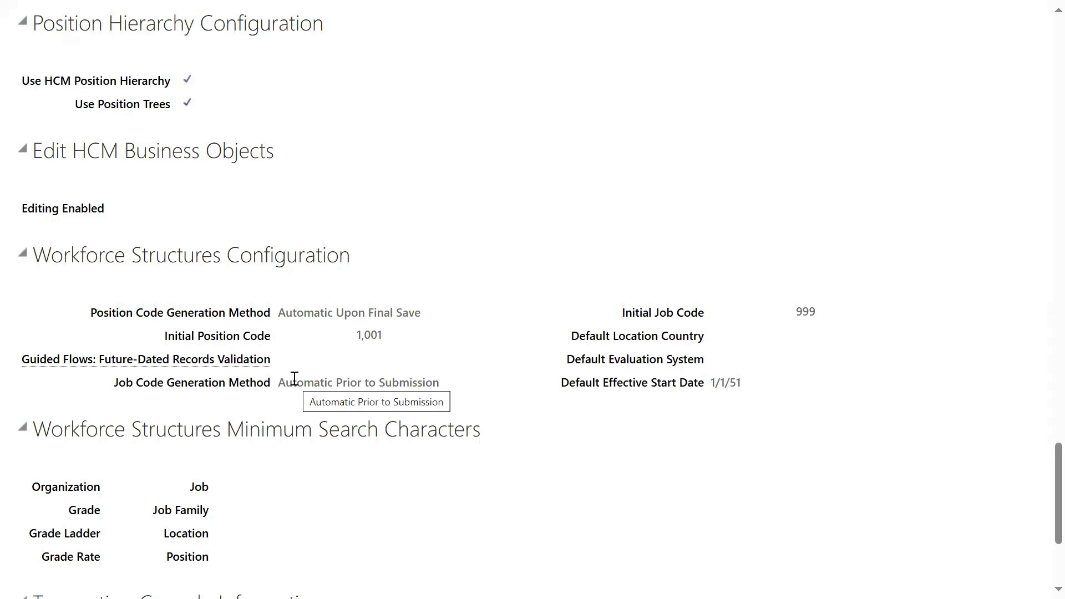
drag(559, 391, 714, 399)
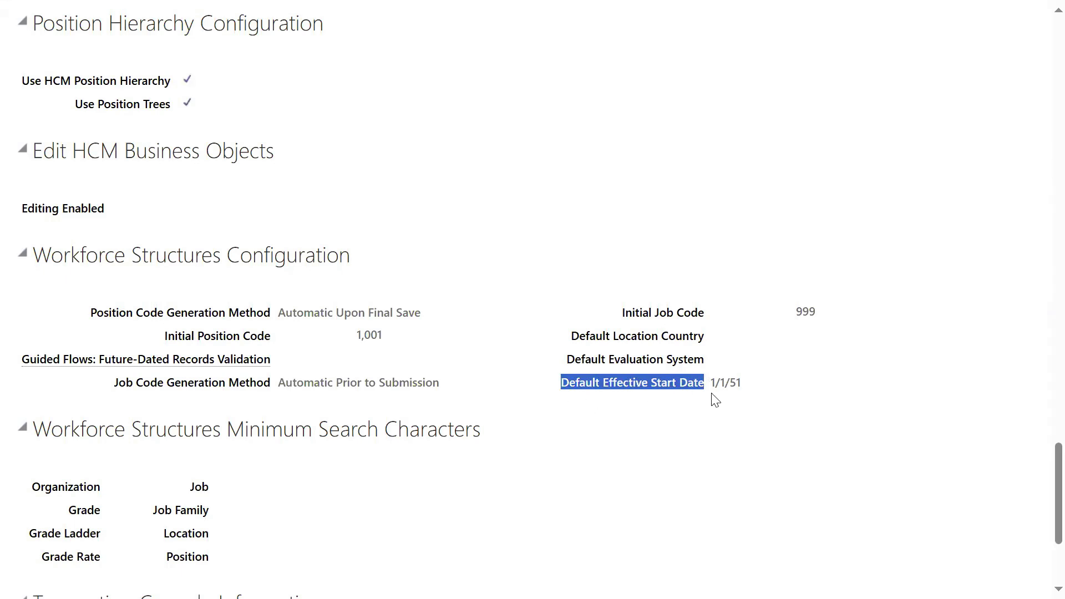
click(643, 430)
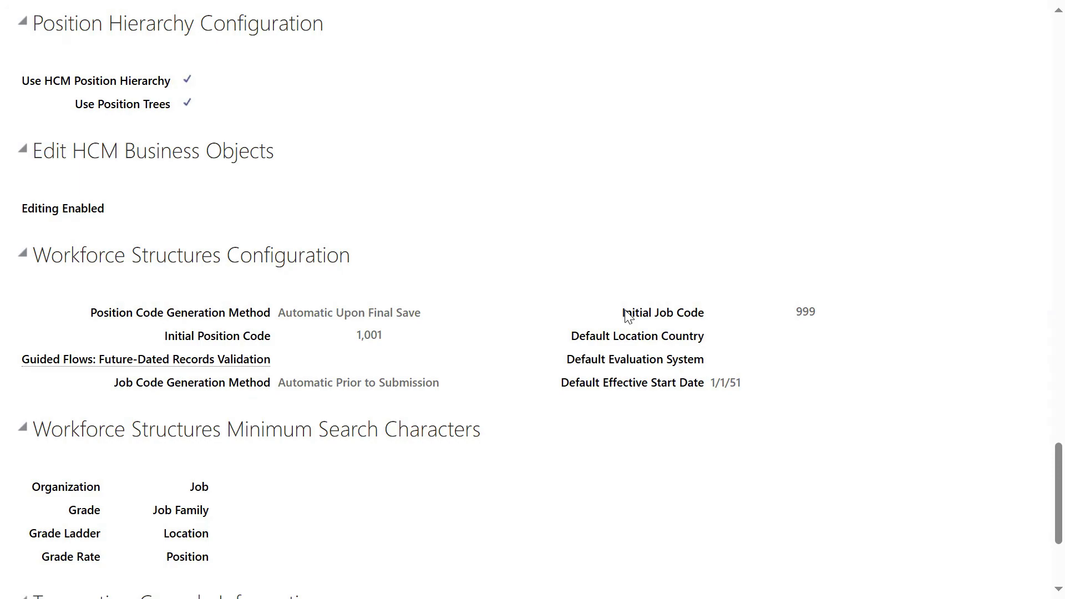
scroll(625, 314, up, 20)
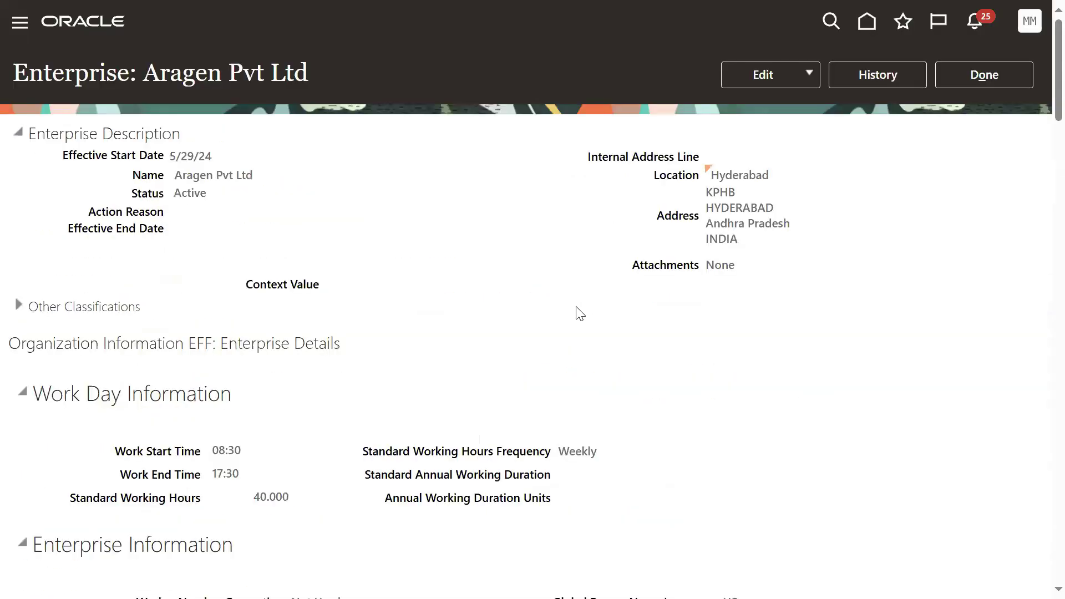
Step: Close the enterprise page, search tasks for 'job', and open the Manage Job task
click(961, 84)
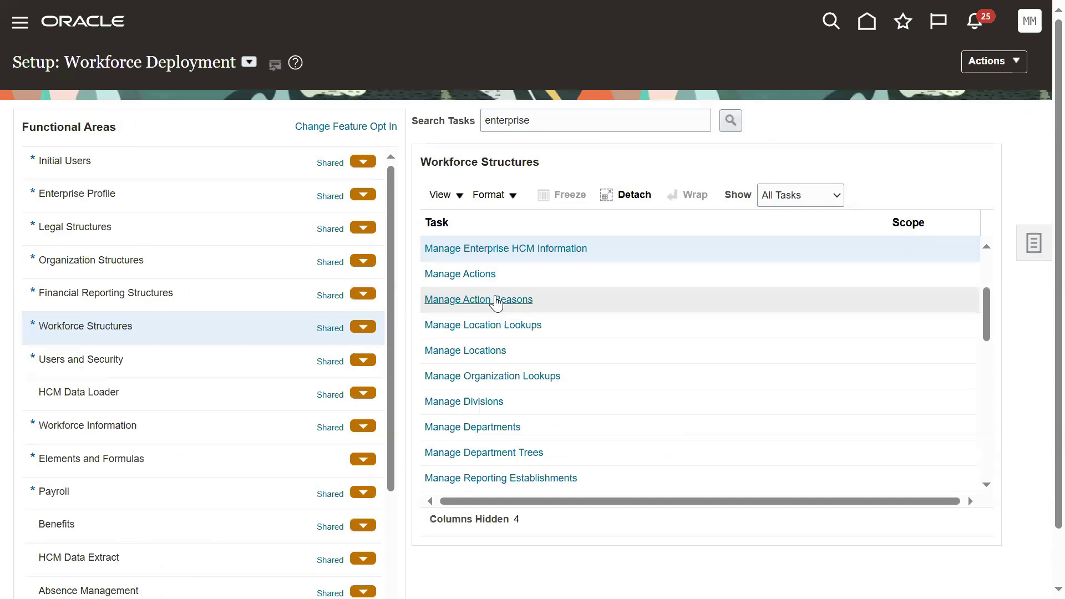
double_click(564, 117)
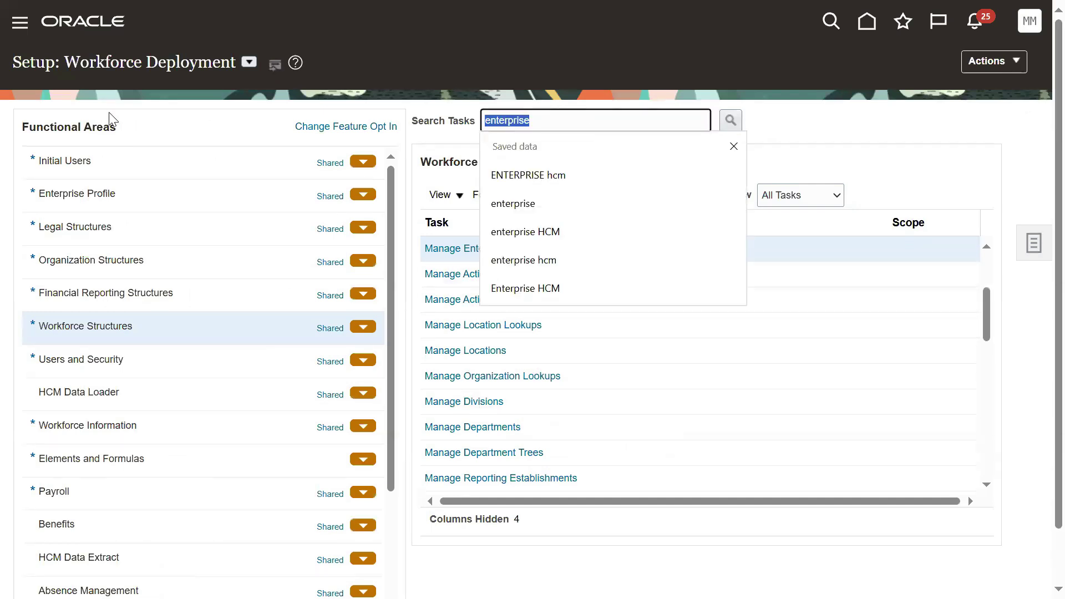
text(job)
key(Return)
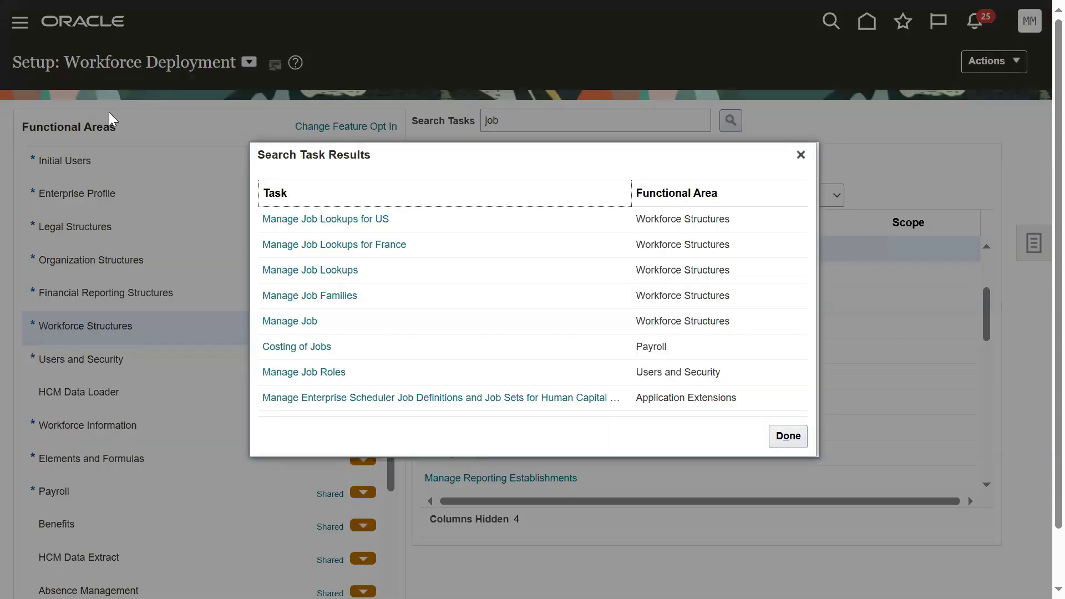
click(269, 328)
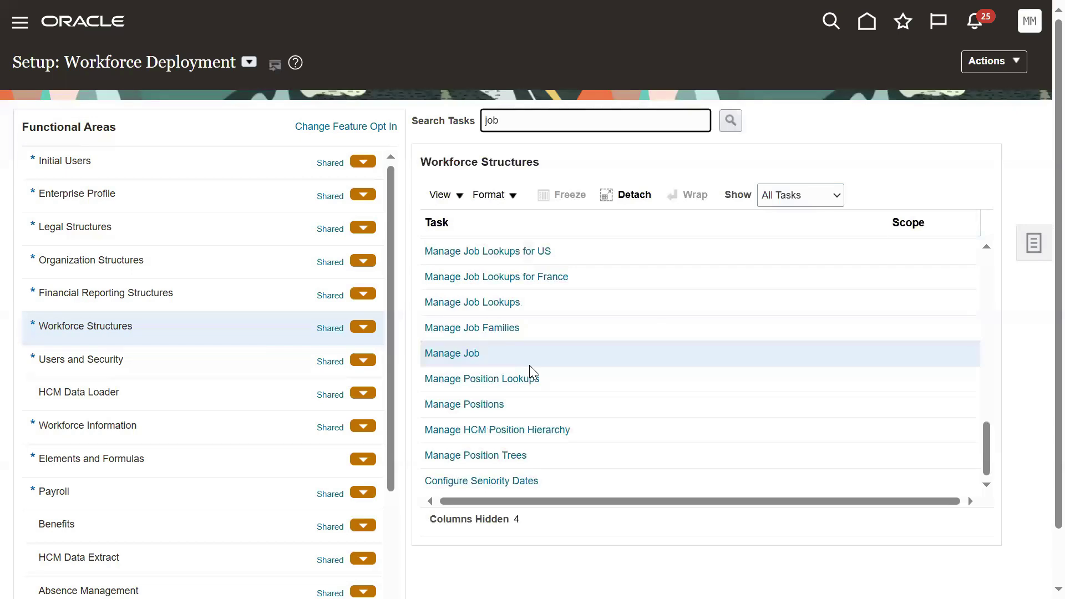
click(472, 353)
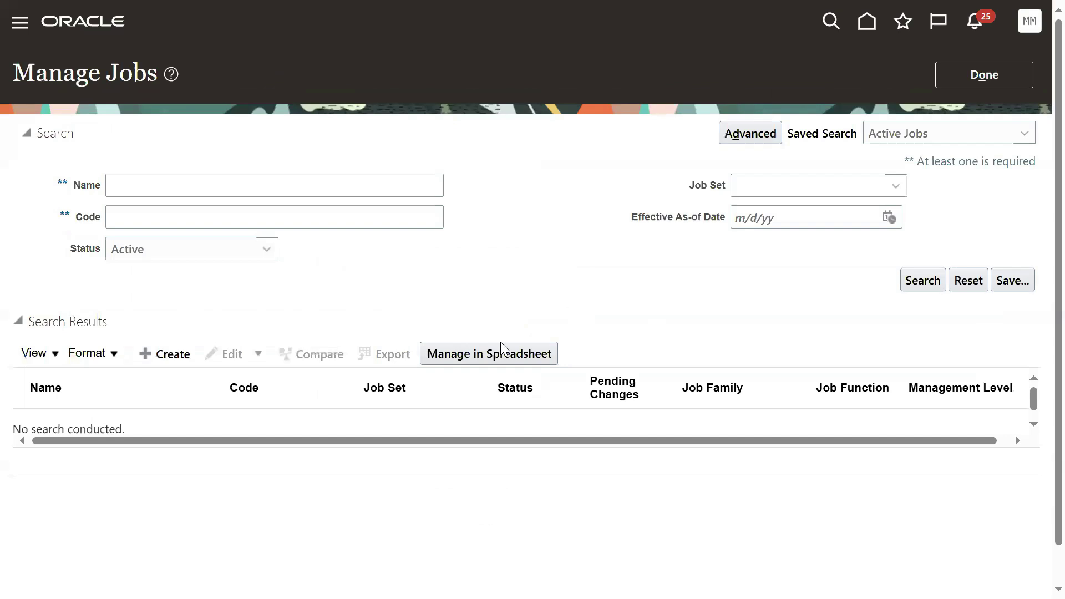
Step: Draft a job named TEST, see Next demand a manual Code, then discard it
click(163, 356)
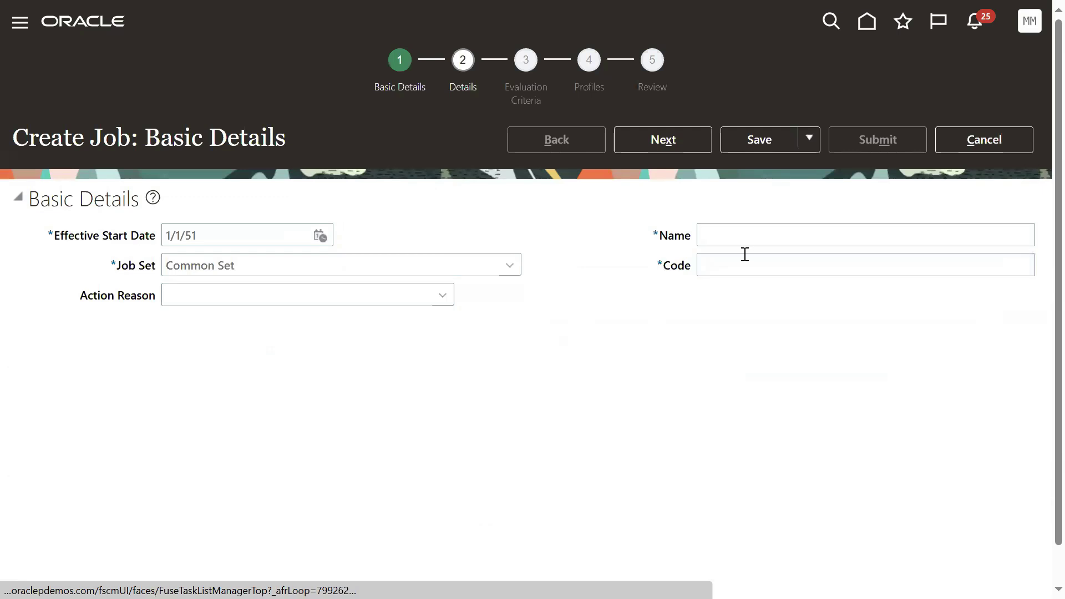
click(745, 255)
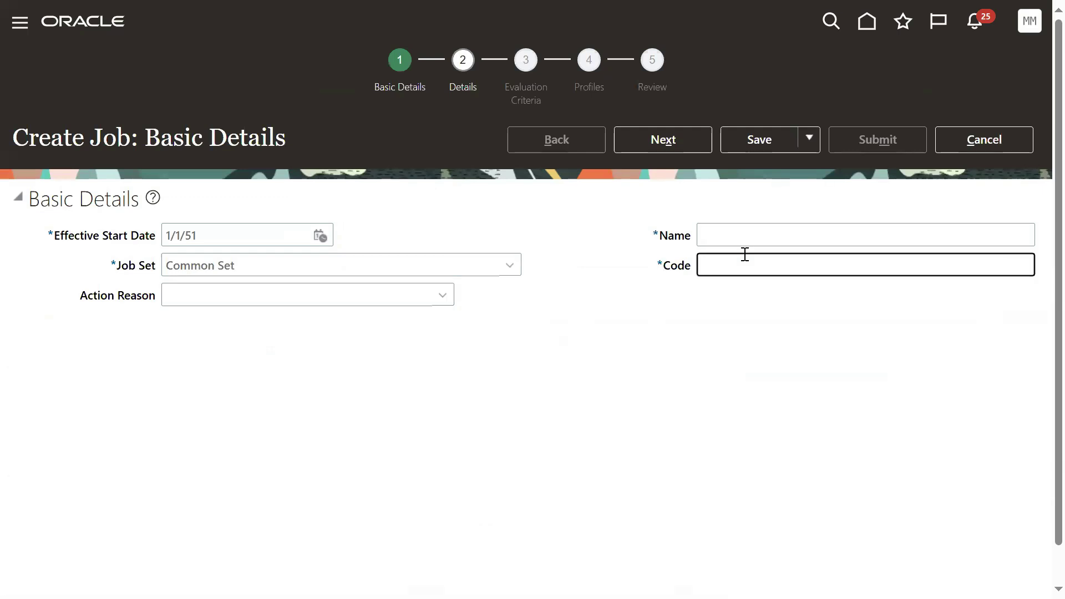
click(733, 225)
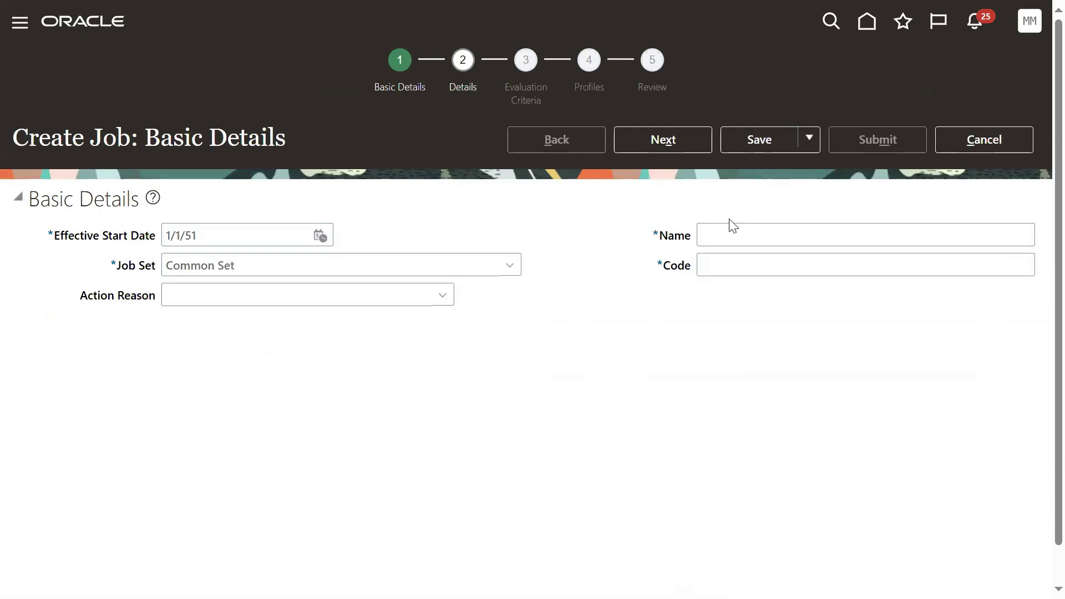
click(725, 237)
text(TEST)
click(659, 268)
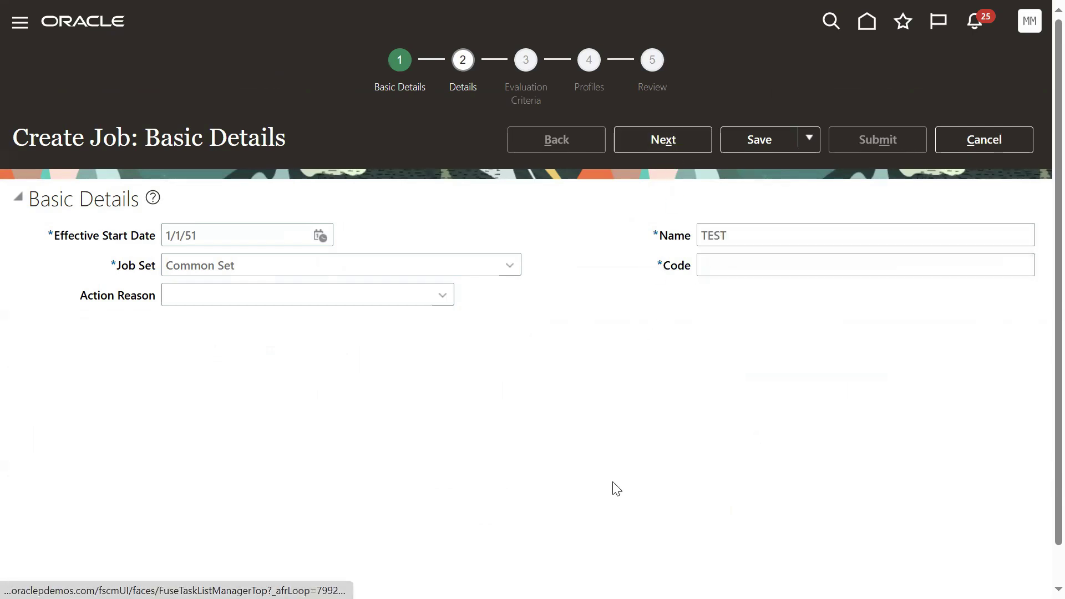
click(658, 139)
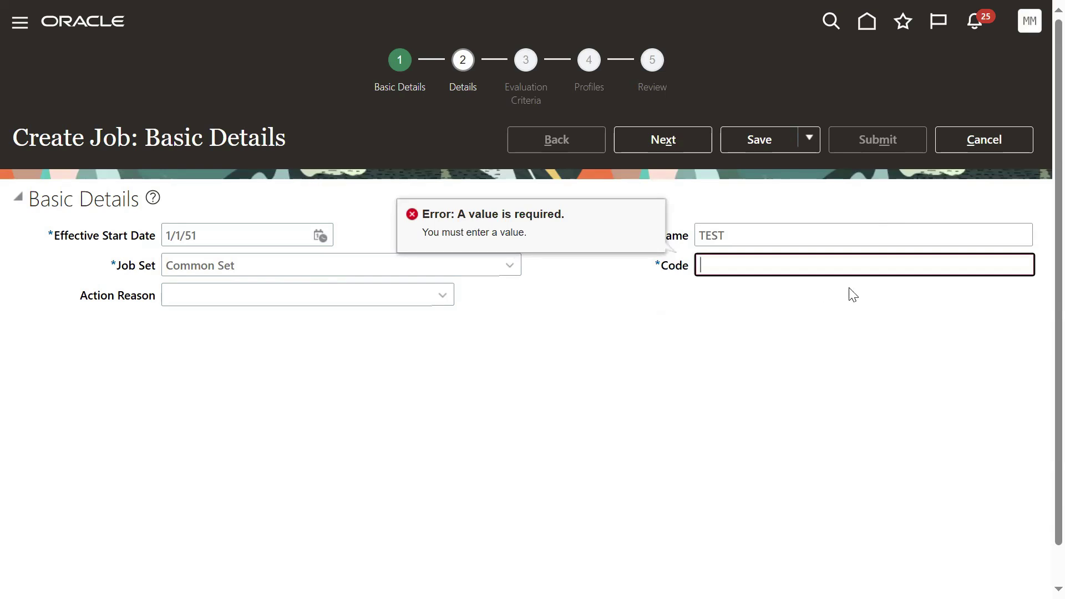
click(960, 145)
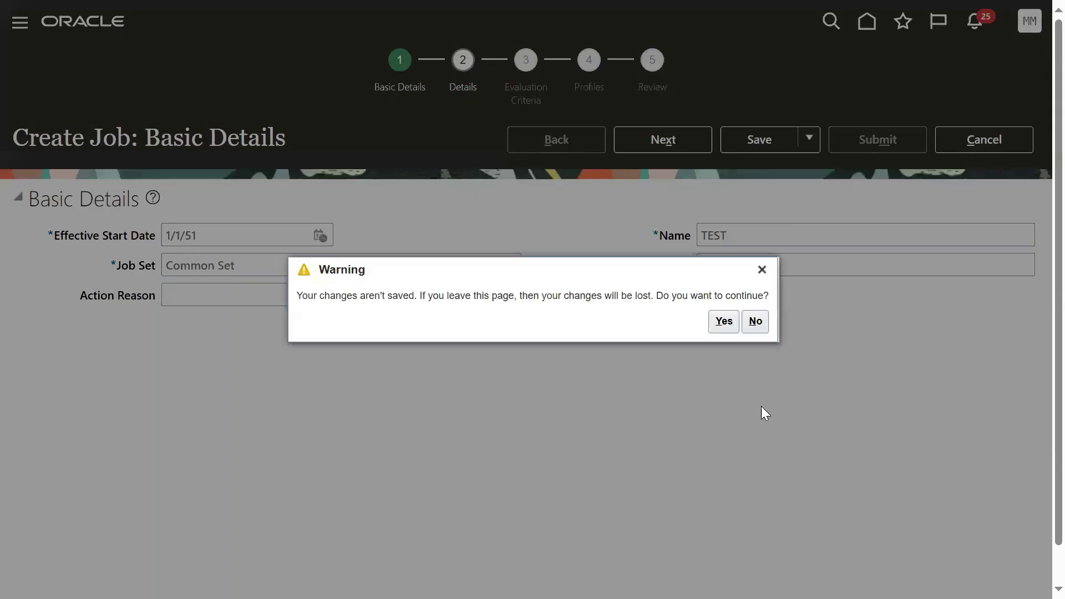
click(724, 321)
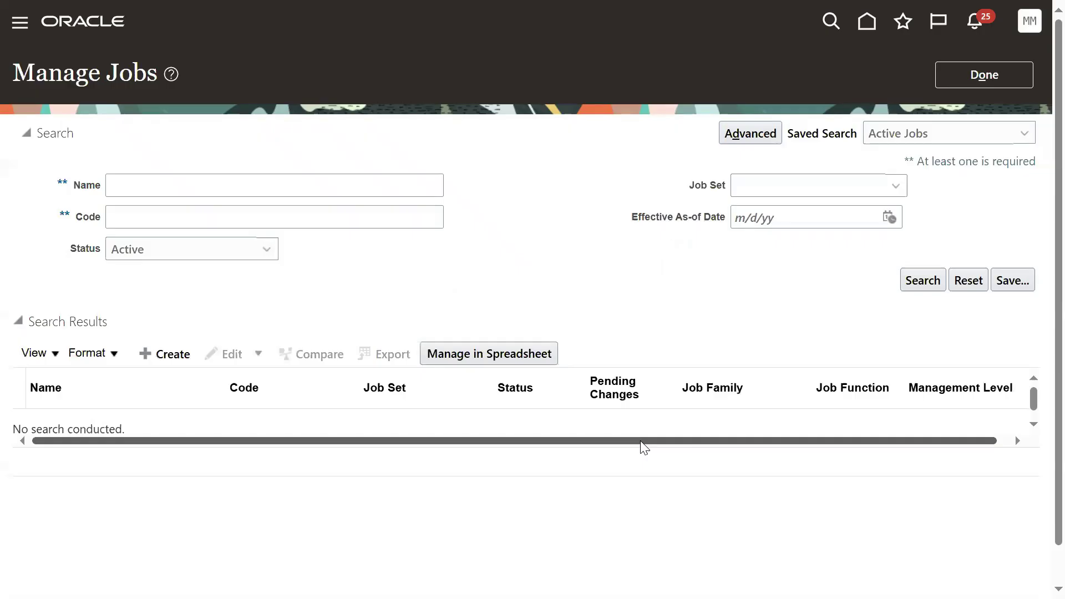
Step: Open Manage Positions, confirm a new position's code is generated automatically, and discard it
click(966, 84)
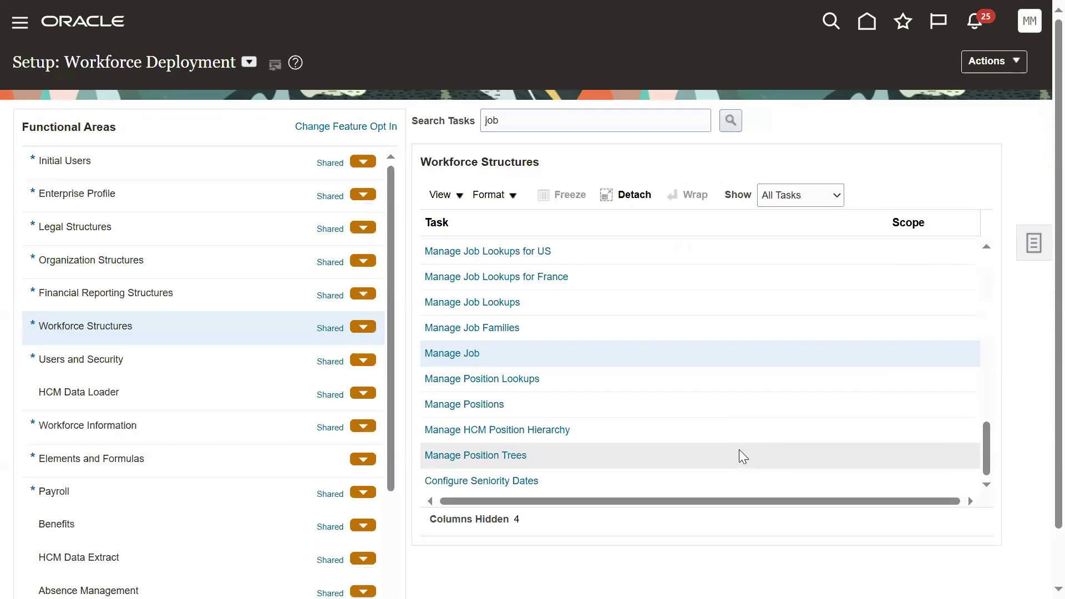
click(491, 405)
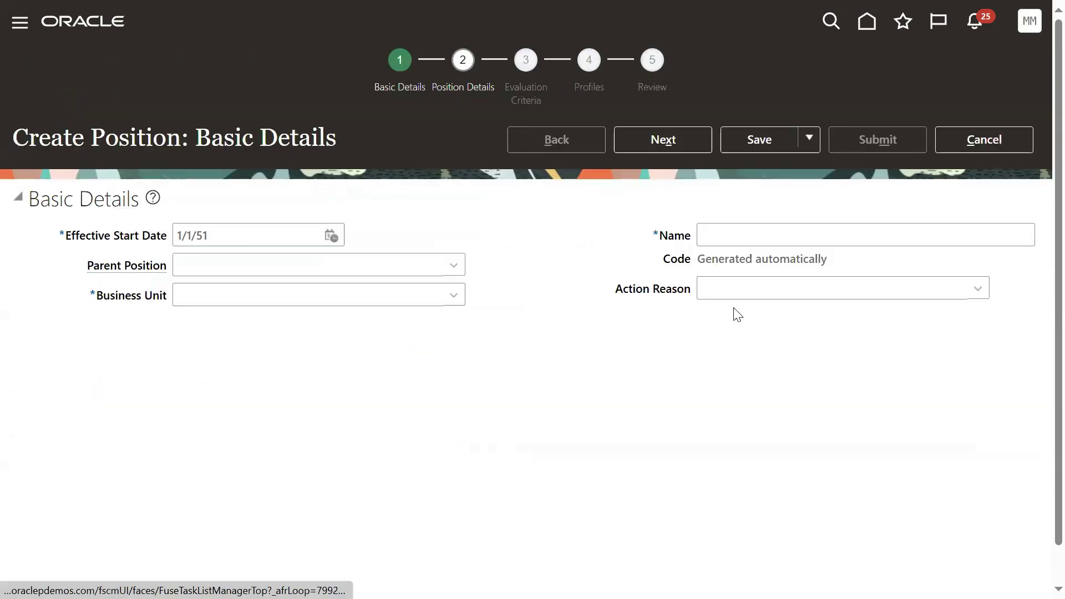
drag(656, 263, 685, 262)
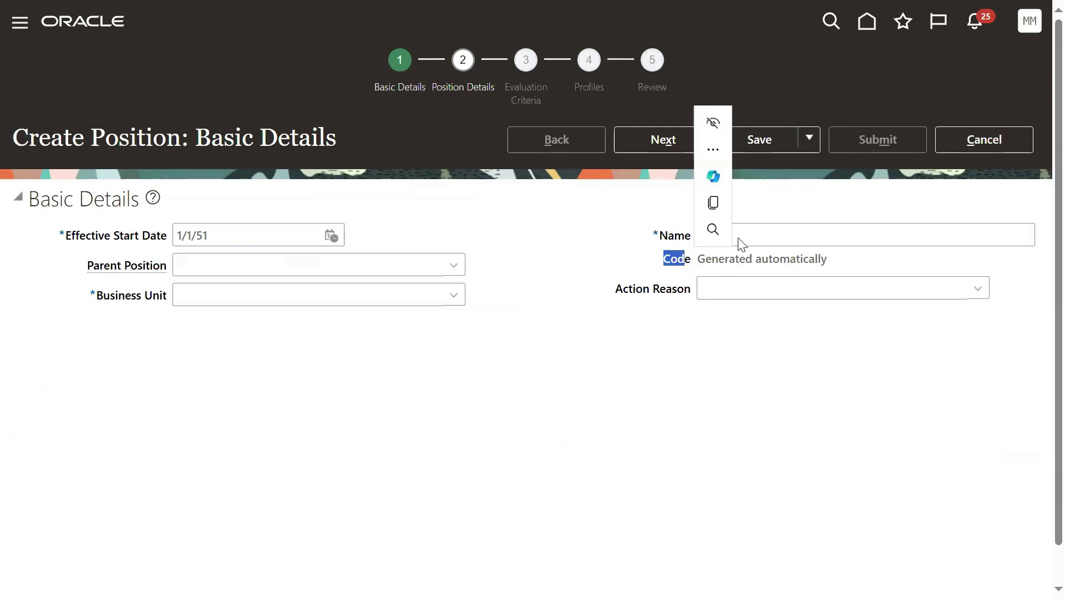
click(948, 153)
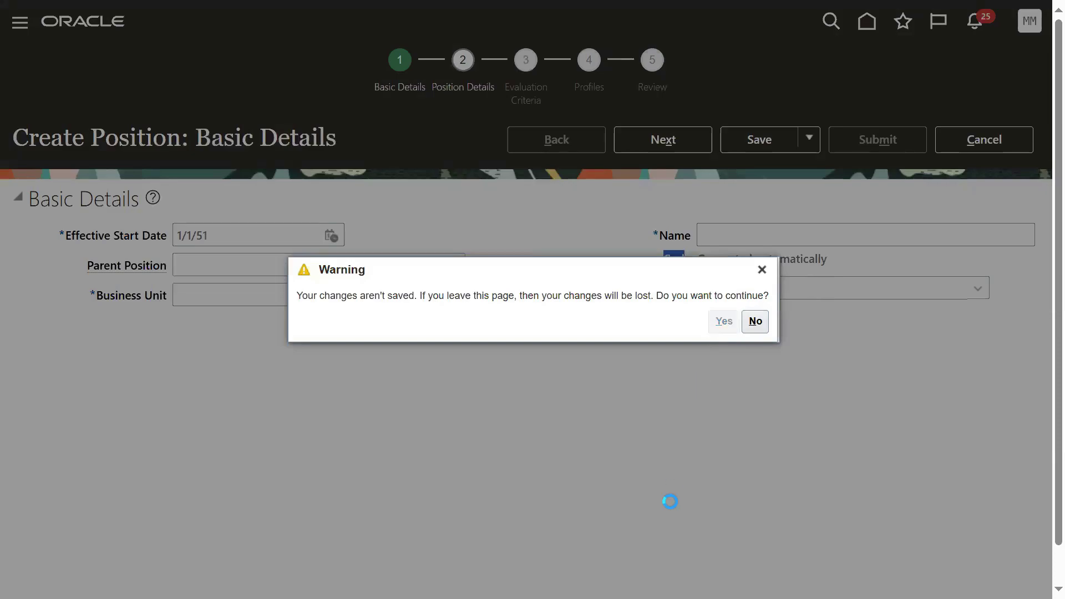
key(alt+y)
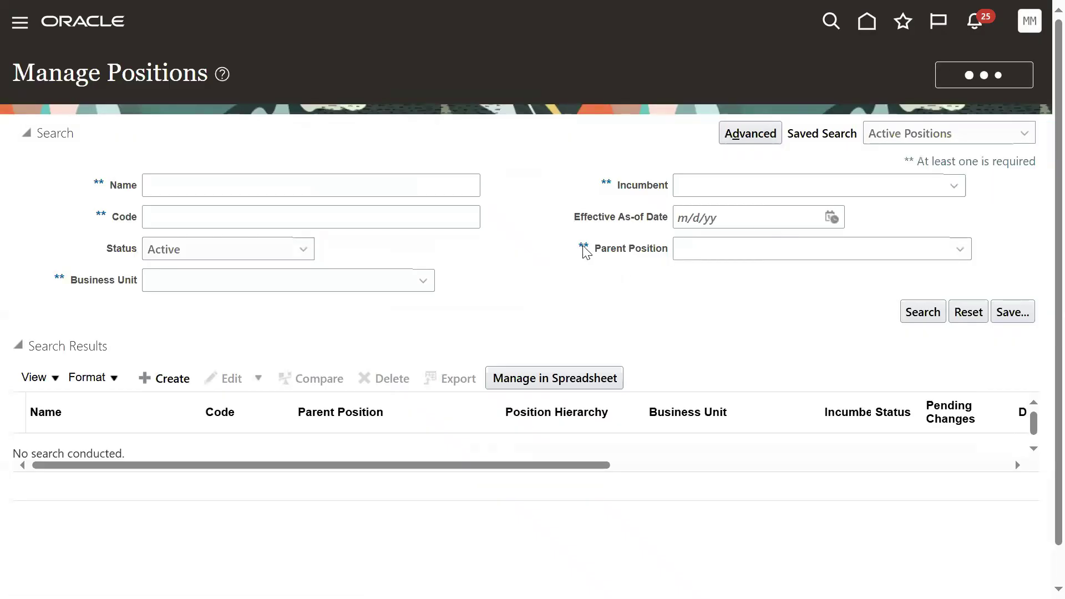
Step: Search setup tasks for 'enterprise HCM' and open Manage Enterprise HCM Information
double_click(559, 119)
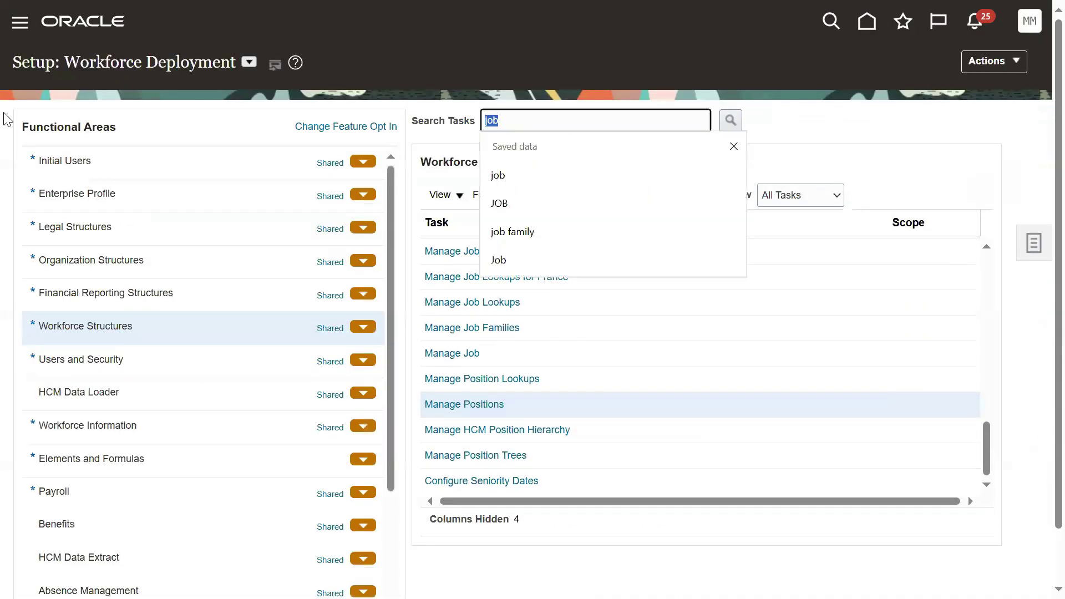
text(enterprise )
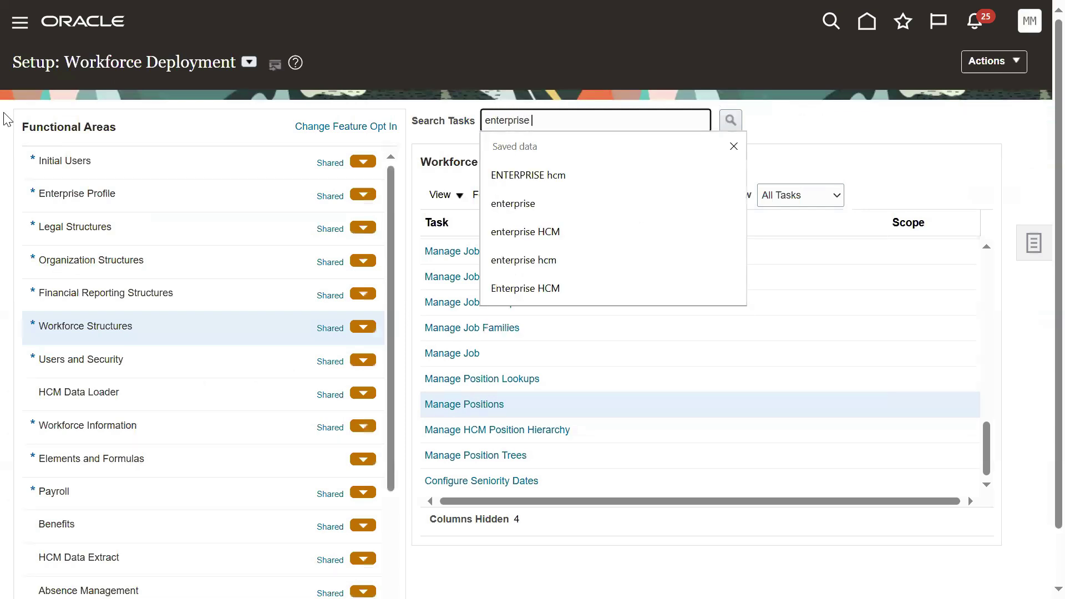
text(HCM)
key(Return)
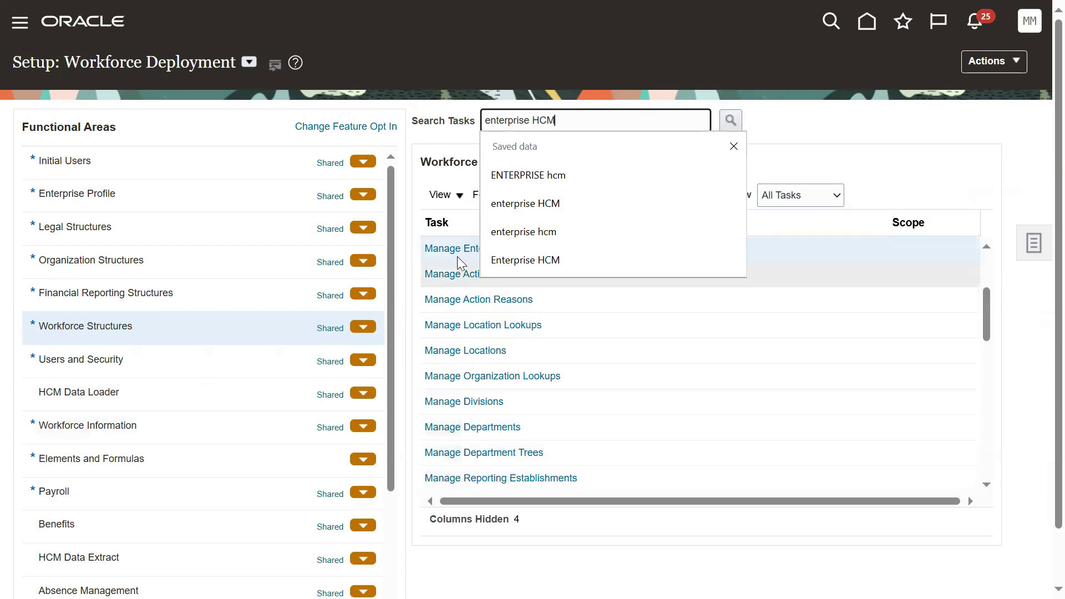
click(457, 251)
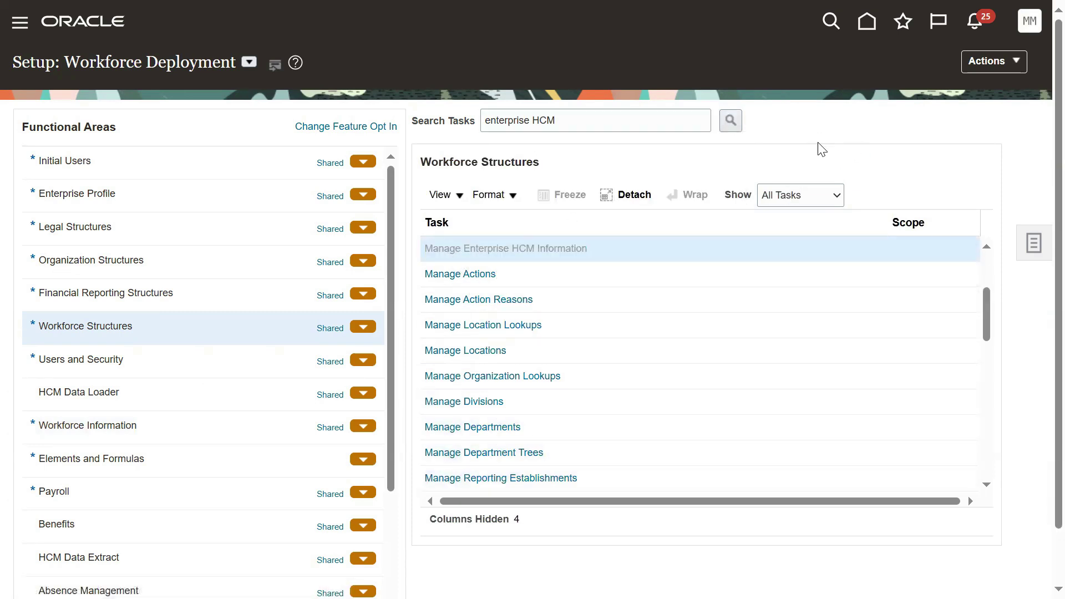
Step: Open the Aragen Pvt Ltd enterprise via Edit > Correct and scroll to Workforce Structures Configuration
click(788, 87)
click(787, 129)
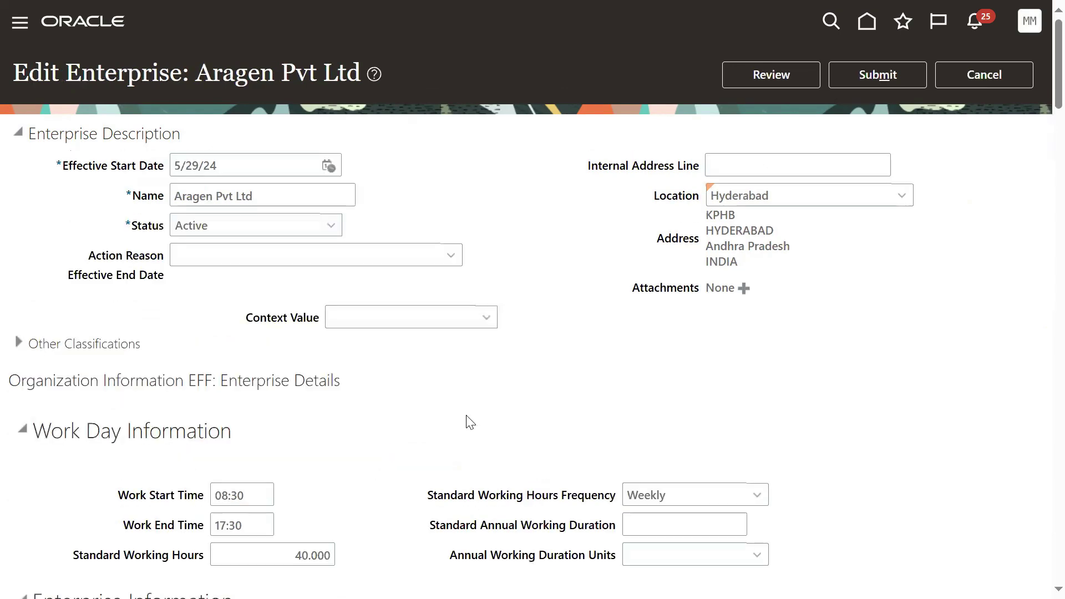
scroll(359, 388, down, 3)
scroll(362, 388, down, 3)
scroll(305, 382, down, 3)
scroll(299, 391, down, 20)
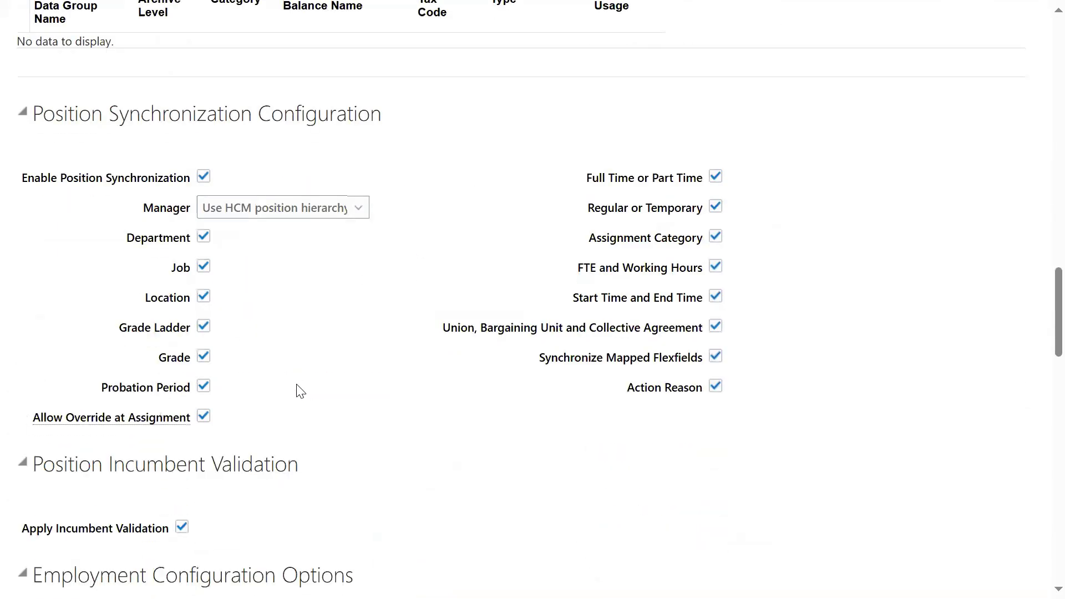
scroll(284, 402, down, 13)
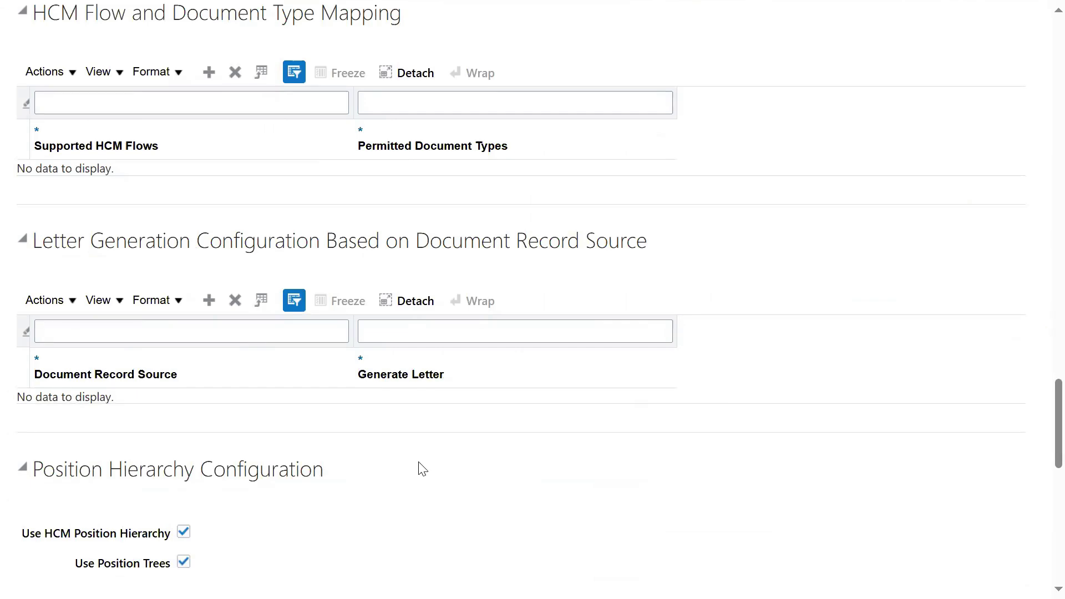
scroll(425, 471, down, 7)
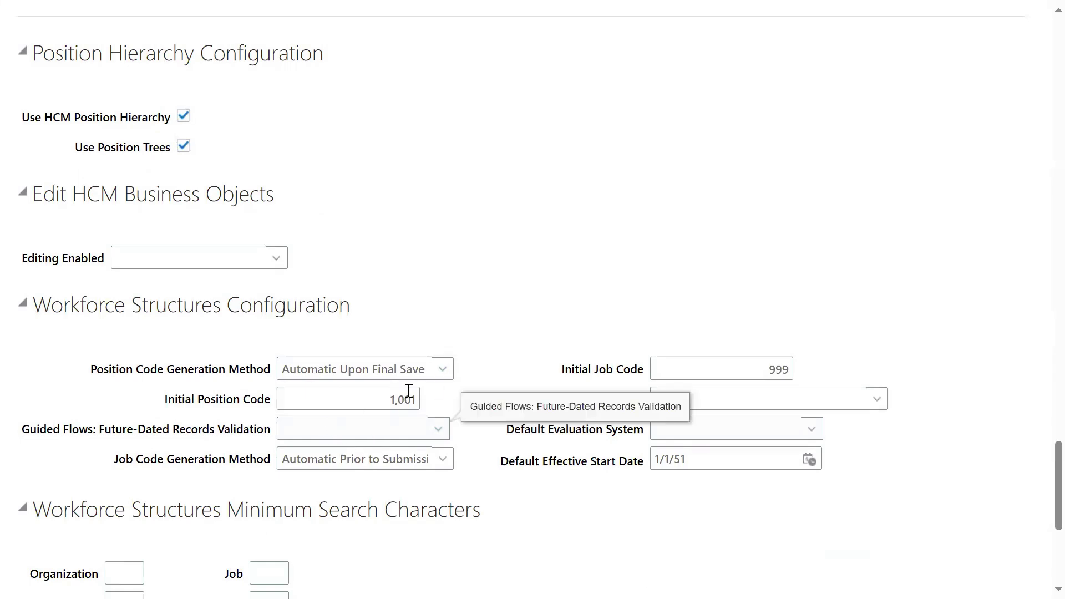
Step: Set the Position Code Generation Method to Manual
click(447, 367)
click(309, 470)
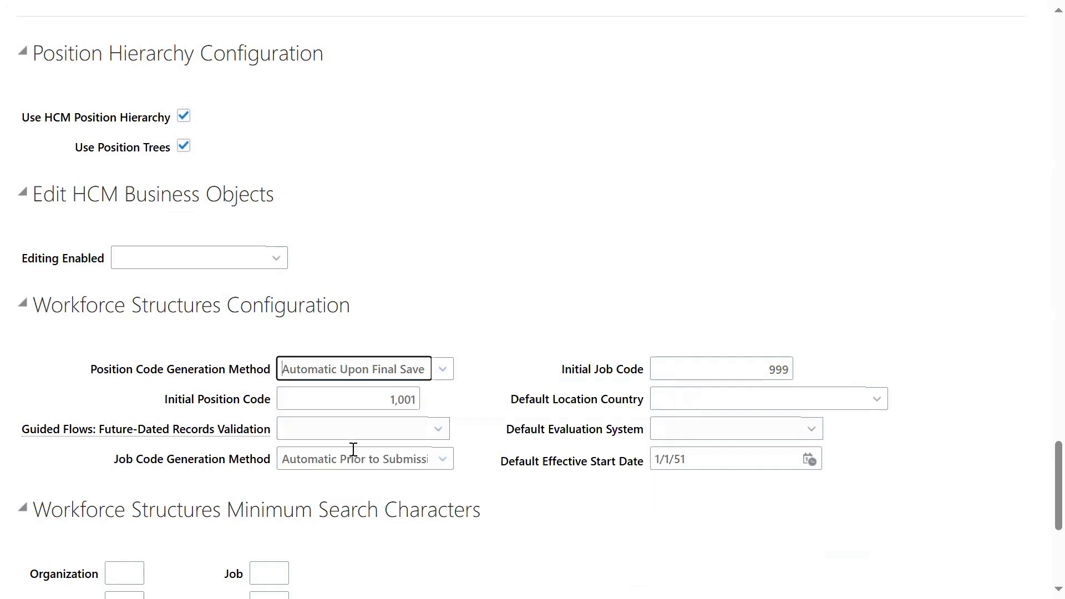
click(630, 269)
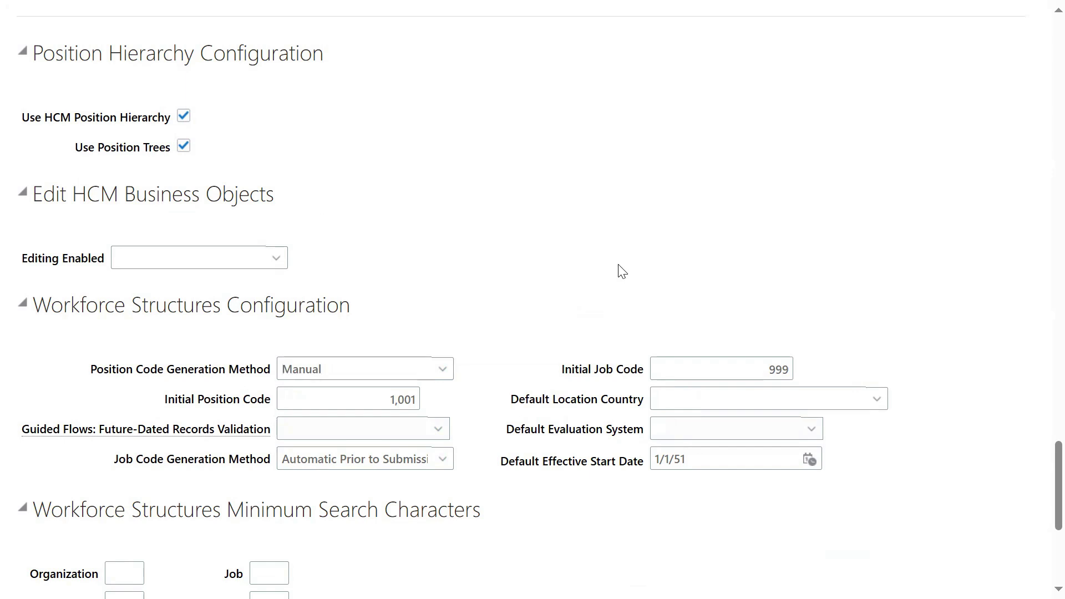
Step: Change the Initial Job Code from 999 to 1001
double_click(788, 369)
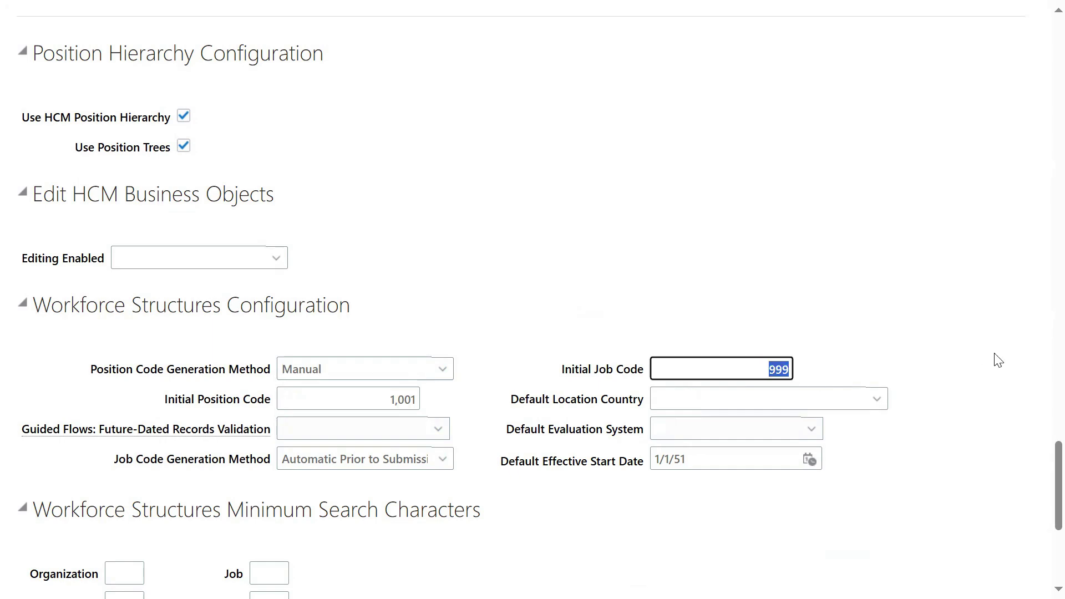
text(1001)
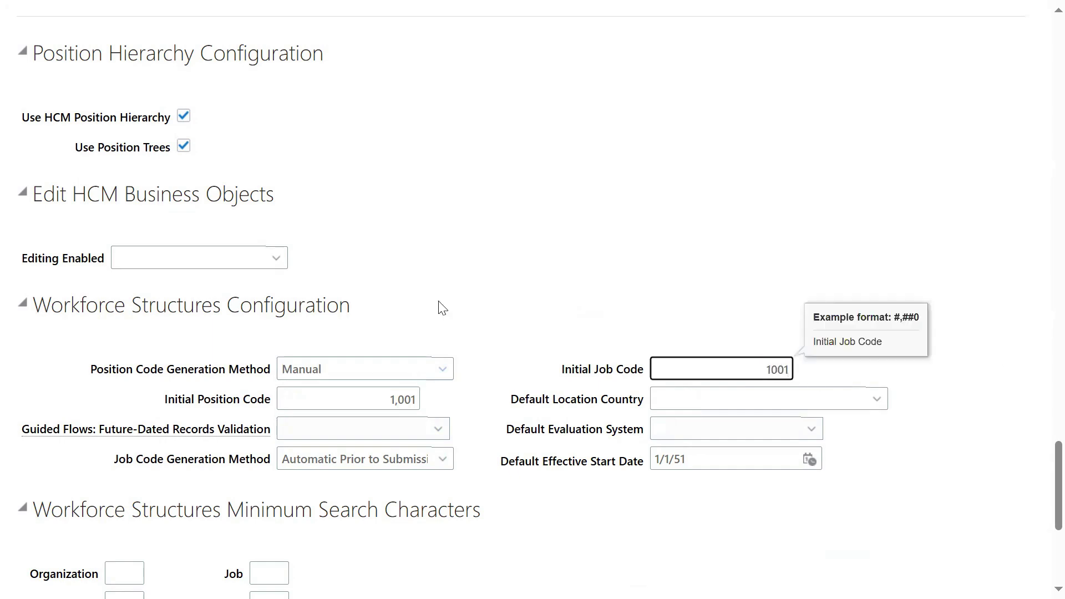
click(625, 255)
scroll(794, 283, up, 20)
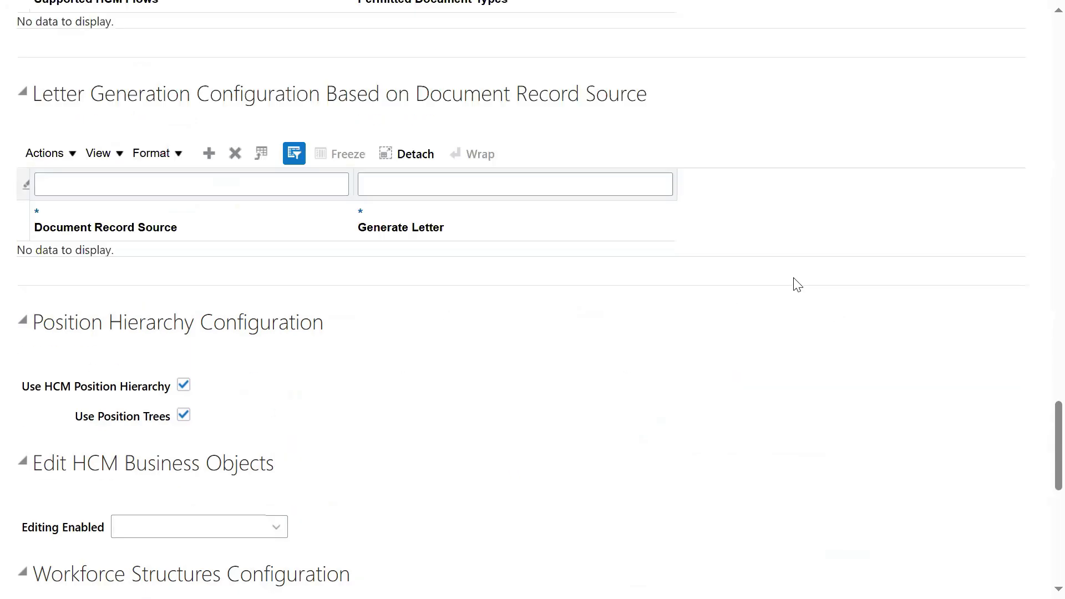
Step: Review and submit the Aragen Pvt Ltd enterprise changes, then acknowledge the confirmation
click(801, 84)
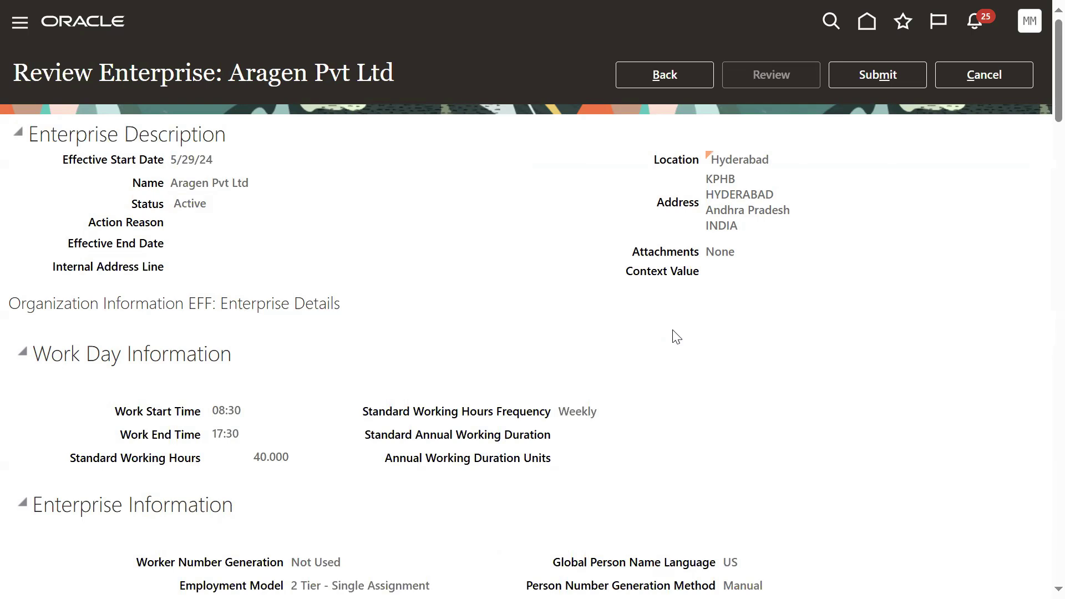
click(924, 81)
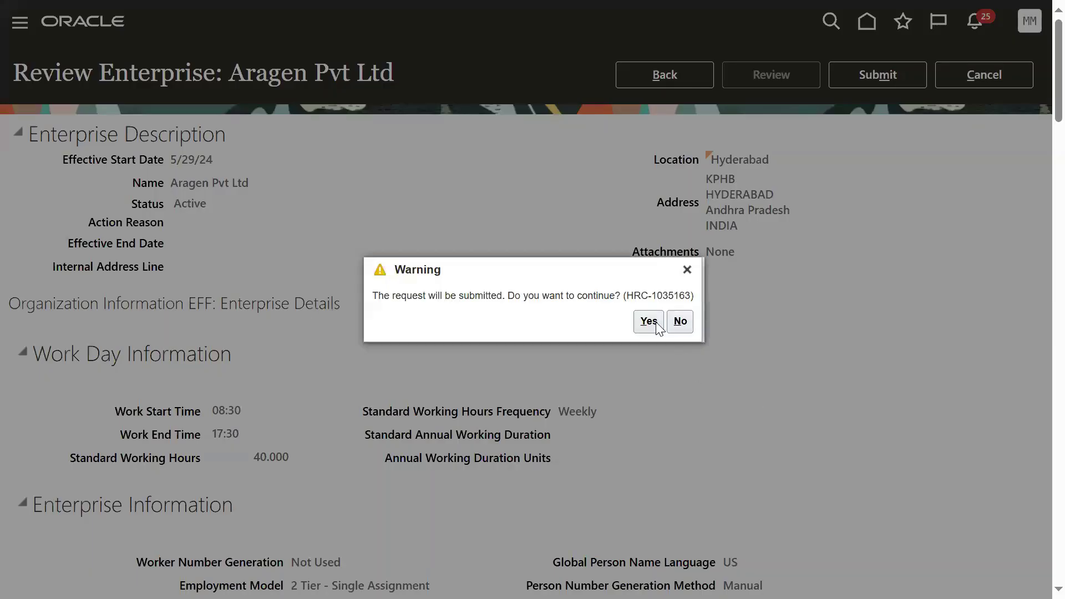
click(658, 328)
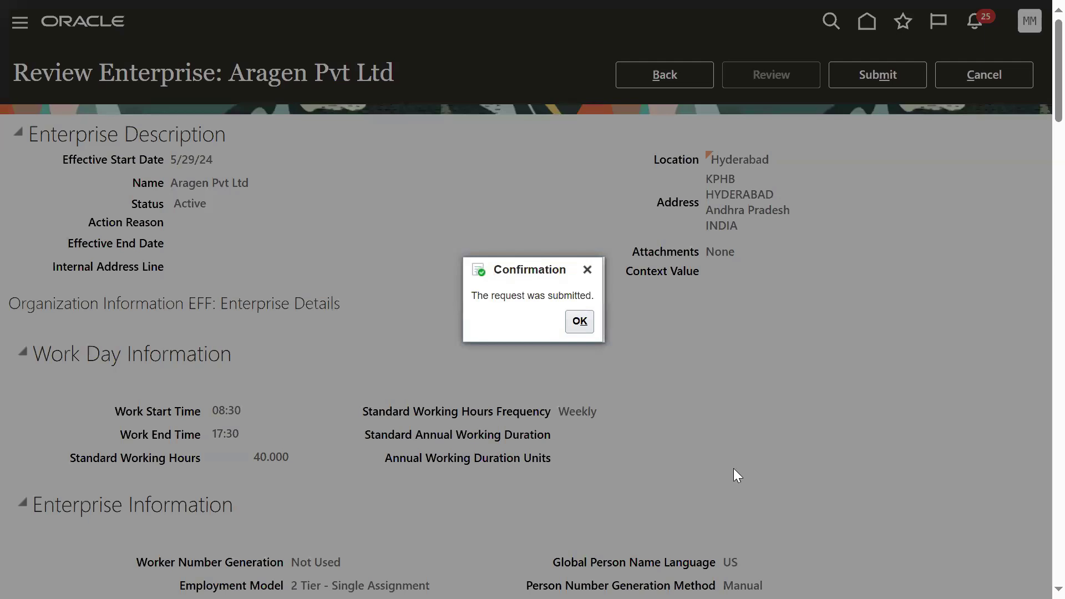
click(587, 328)
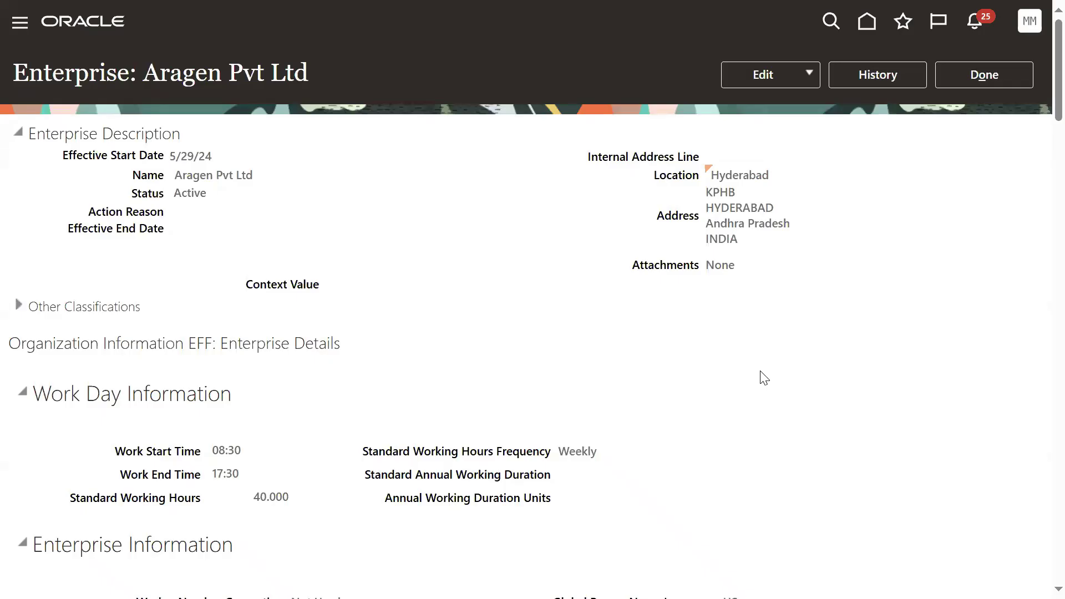
Step: Leave the enterprise page and search the setup tasks for 'job'
click(952, 87)
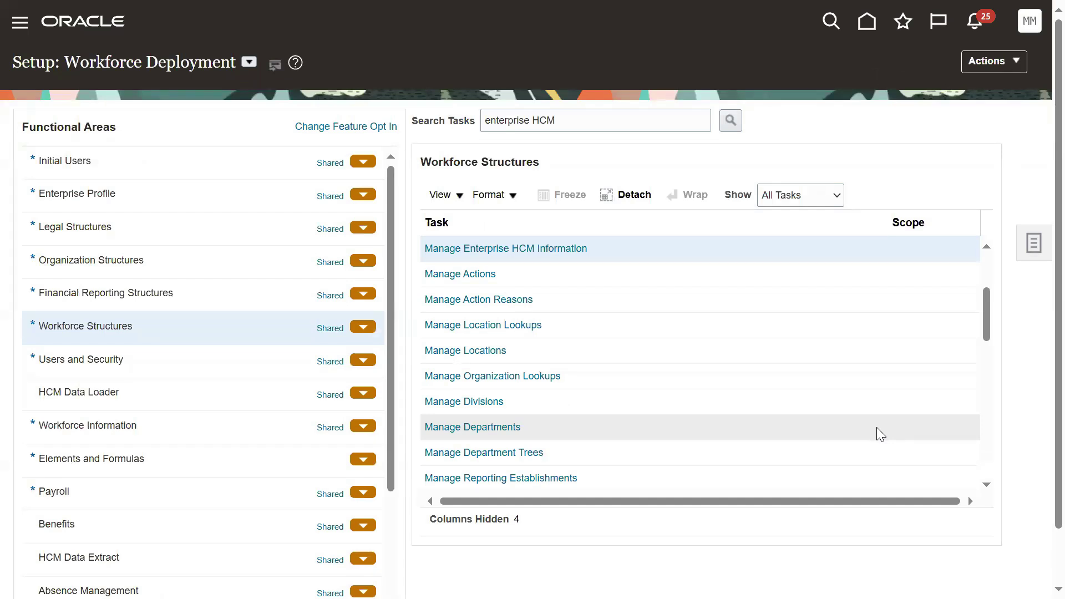
click(594, 121)
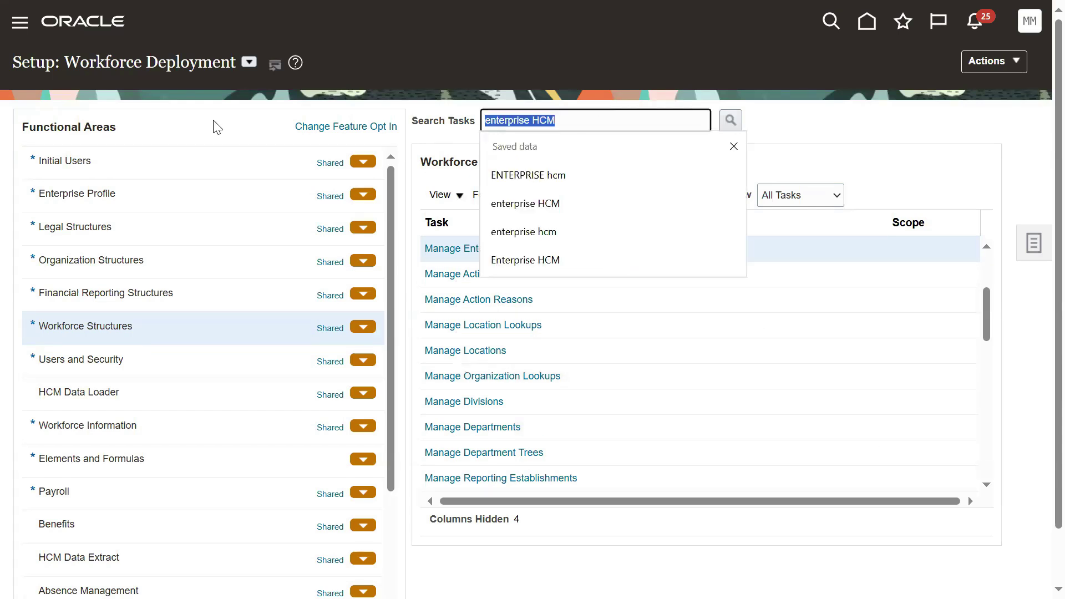
text(job)
key(Return)
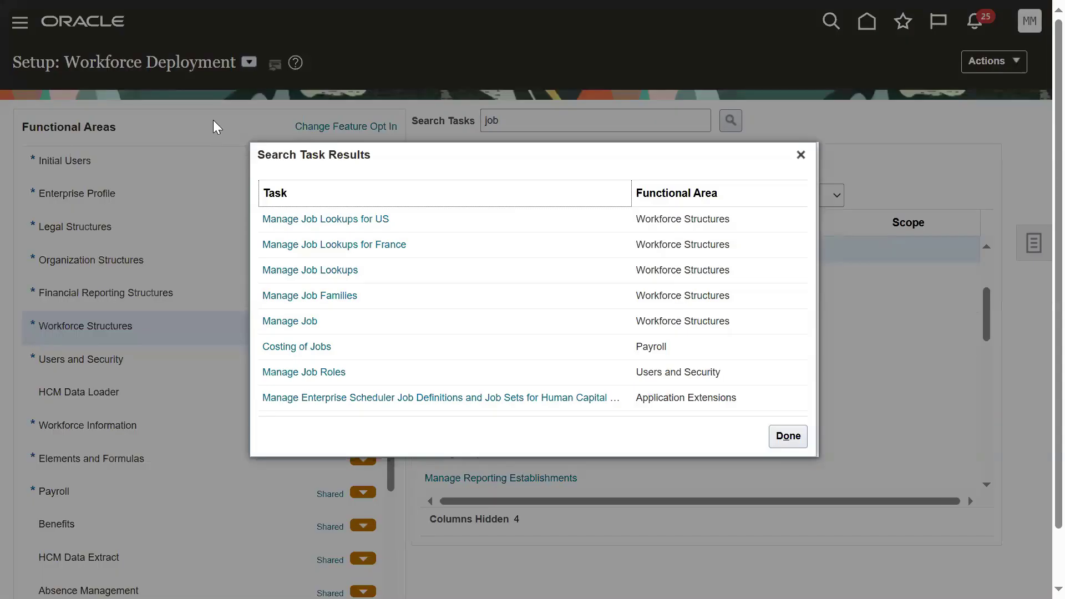
click(801, 155)
Step: Search the setup tasks for 'position' and open Manage Positions
click(620, 126)
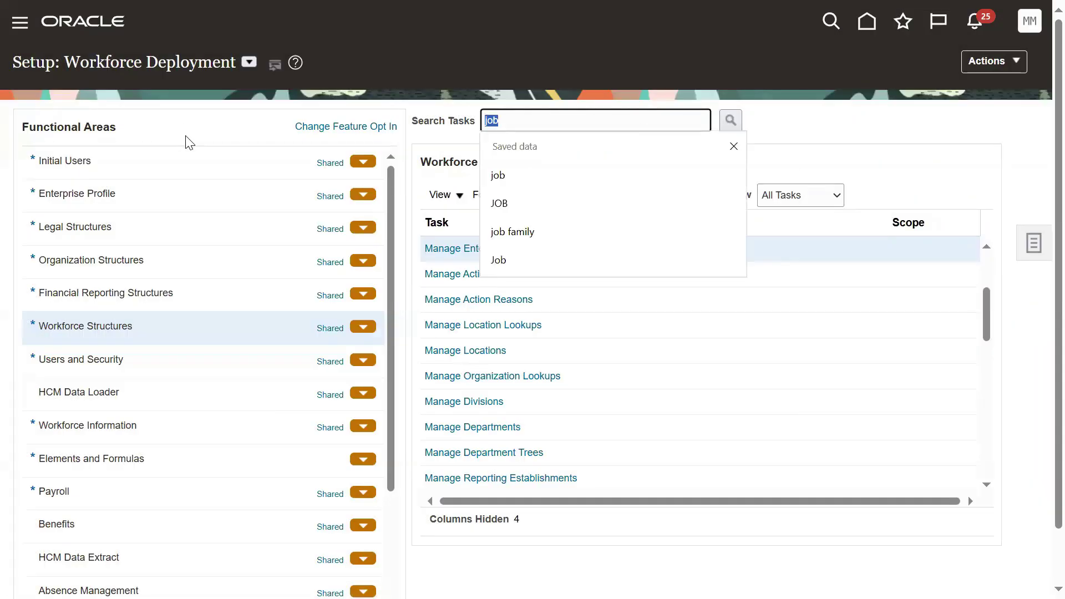
text(position)
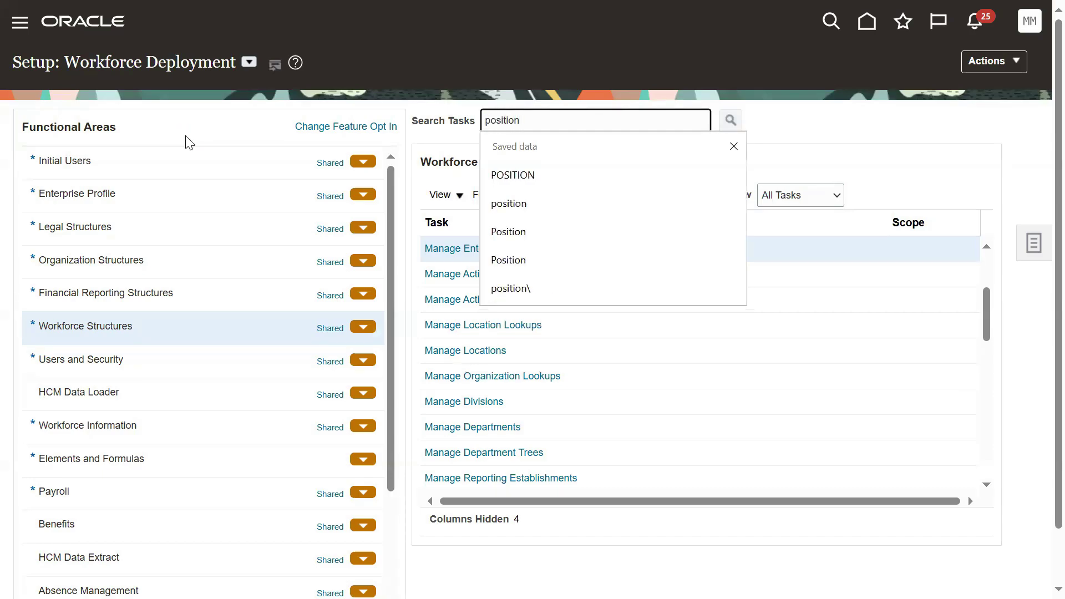
key(Return)
click(301, 271)
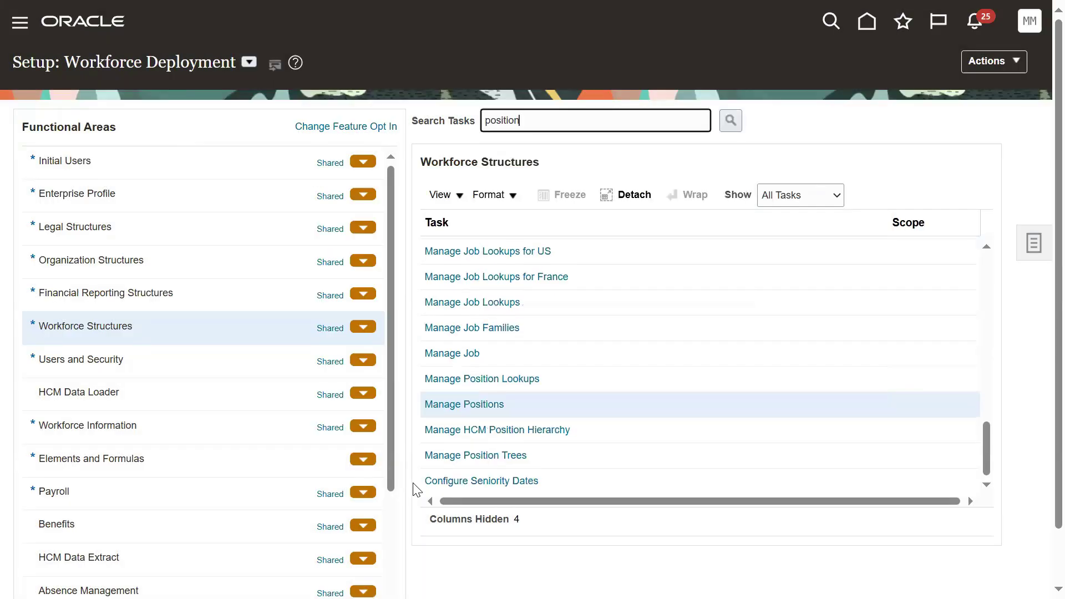
click(464, 404)
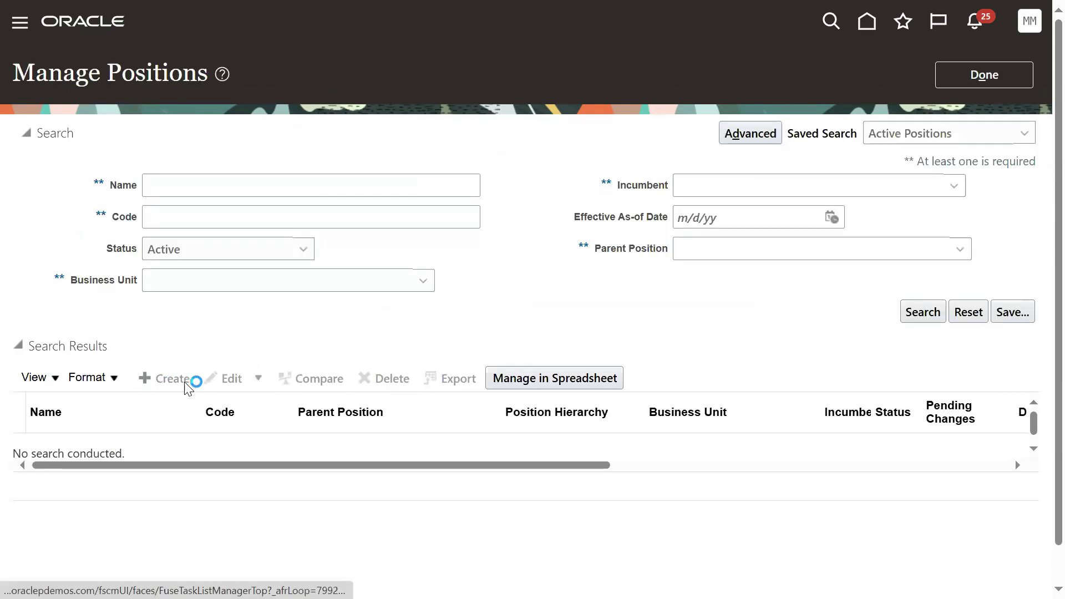
Step: Start a new position, inspect its empty Code field, then discard it and leave Manage Positions
double_click(675, 265)
click(637, 398)
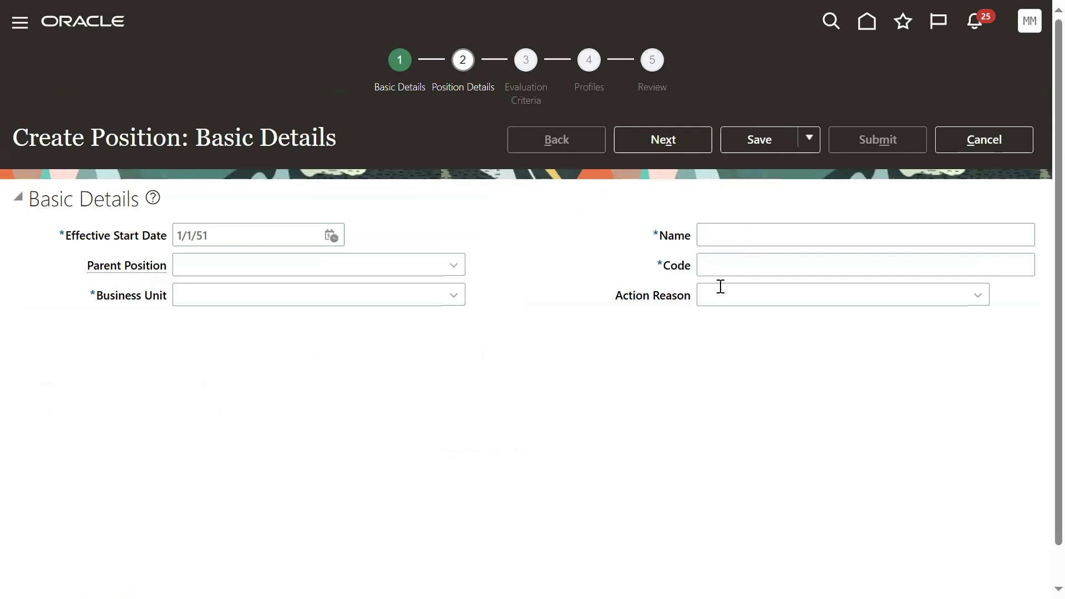
click(738, 266)
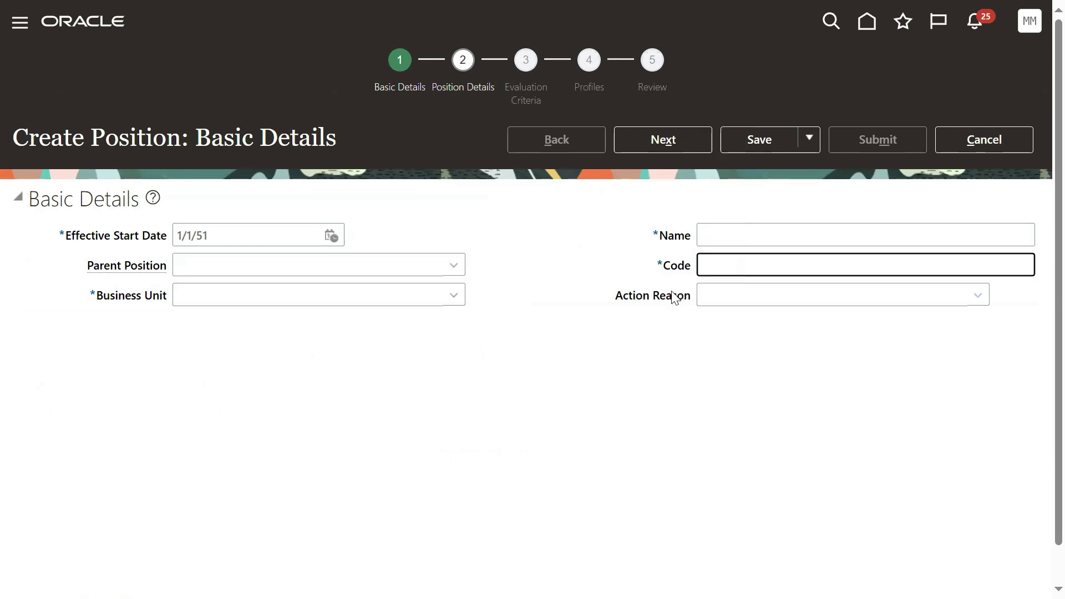
click(998, 142)
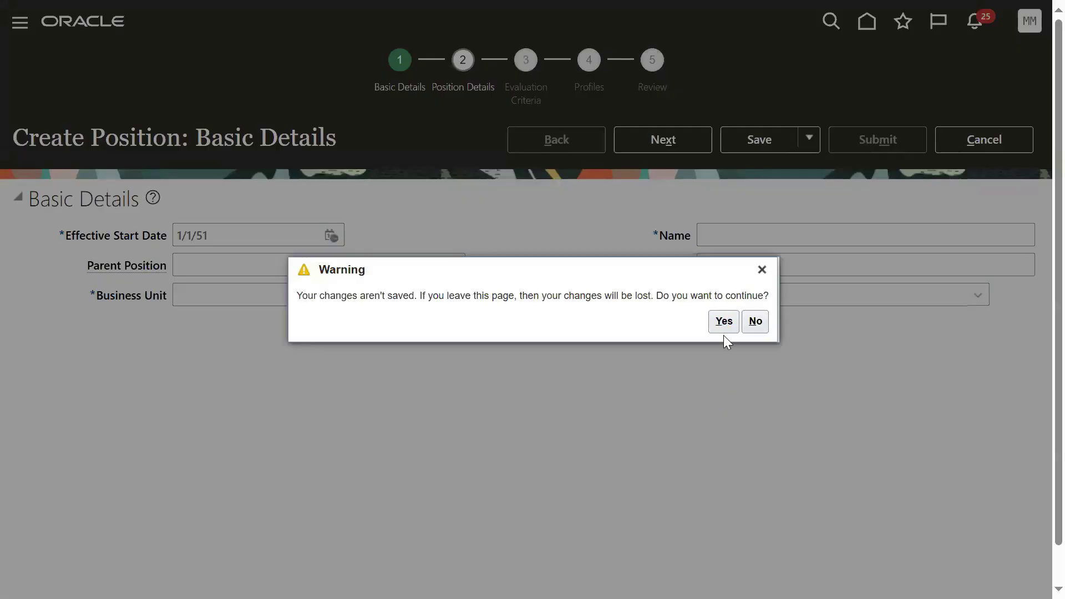
click(723, 321)
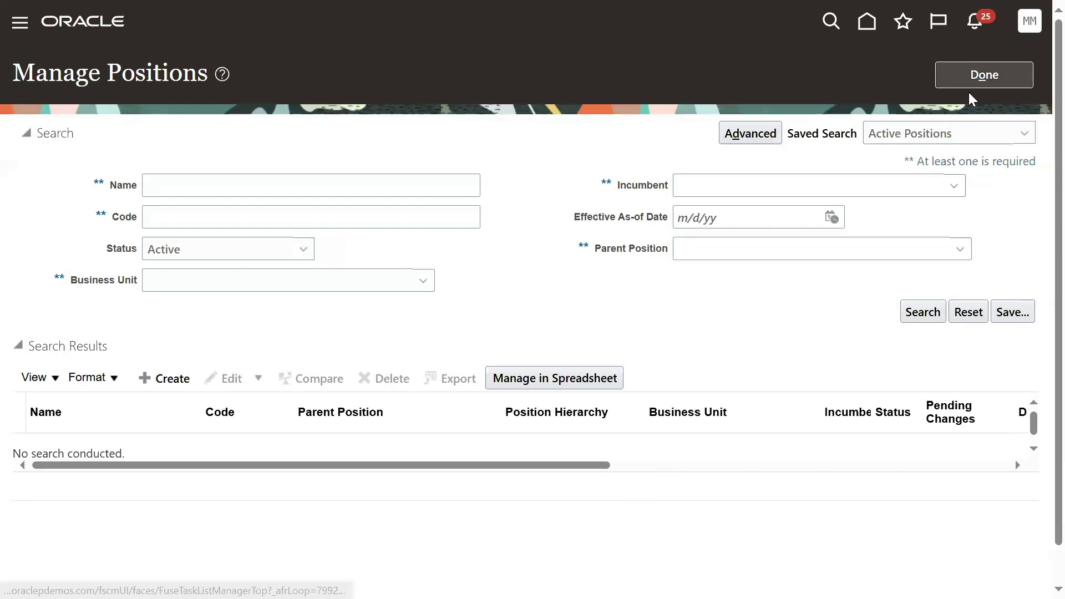
click(968, 86)
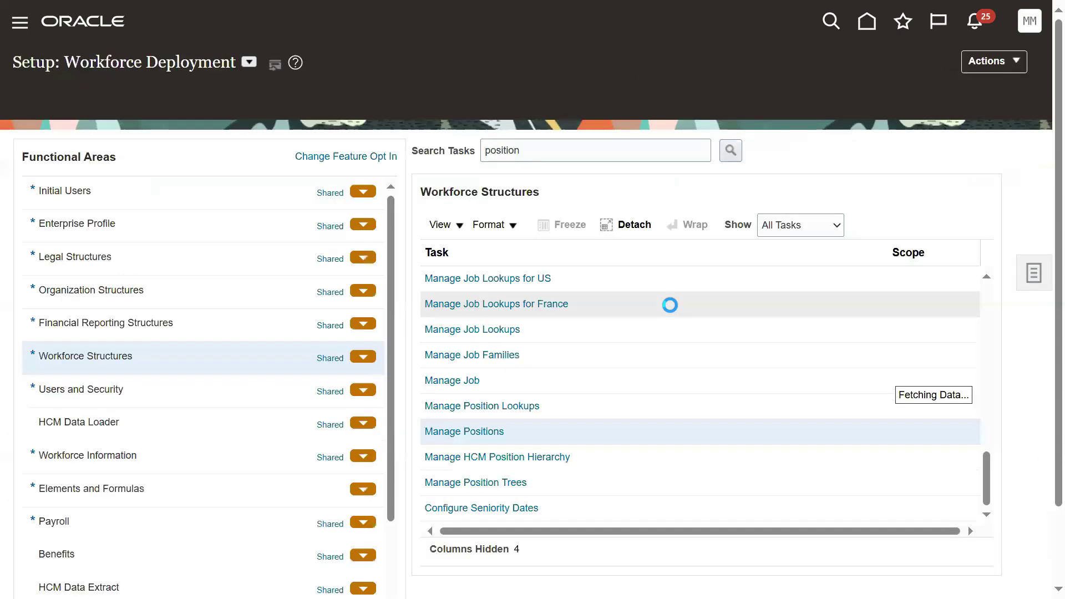
Step: In Manage Job, start a new job, discard it, and leave Manage Jobs
click(464, 353)
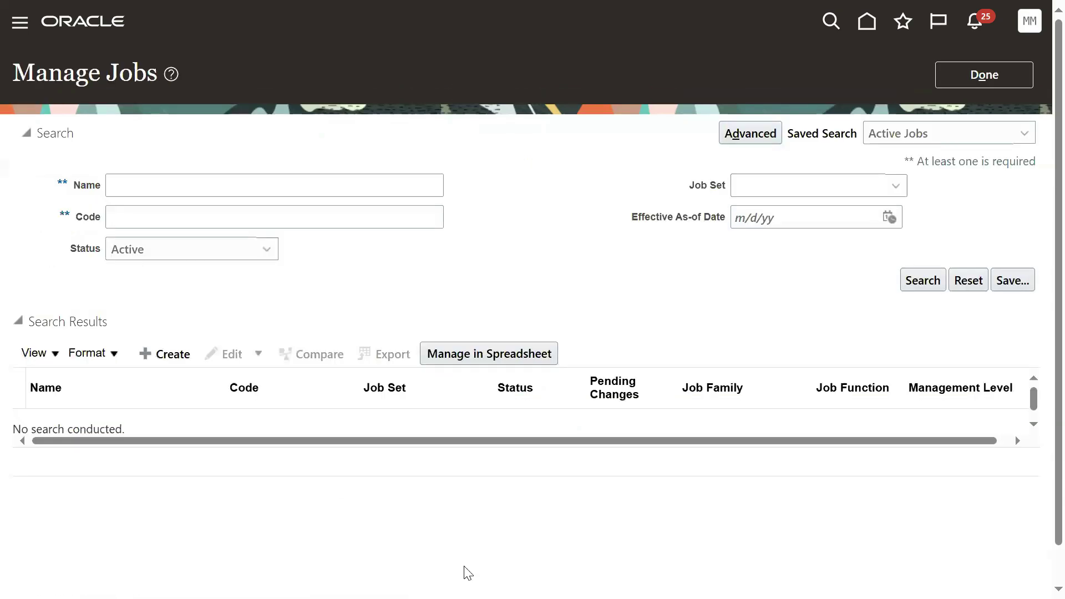
click(162, 355)
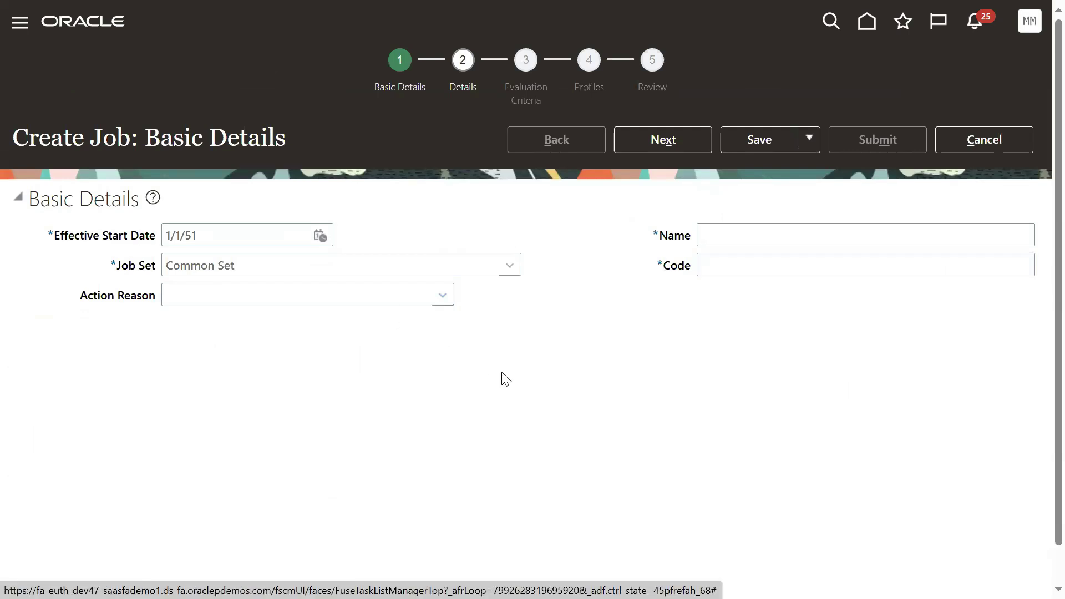
click(956, 140)
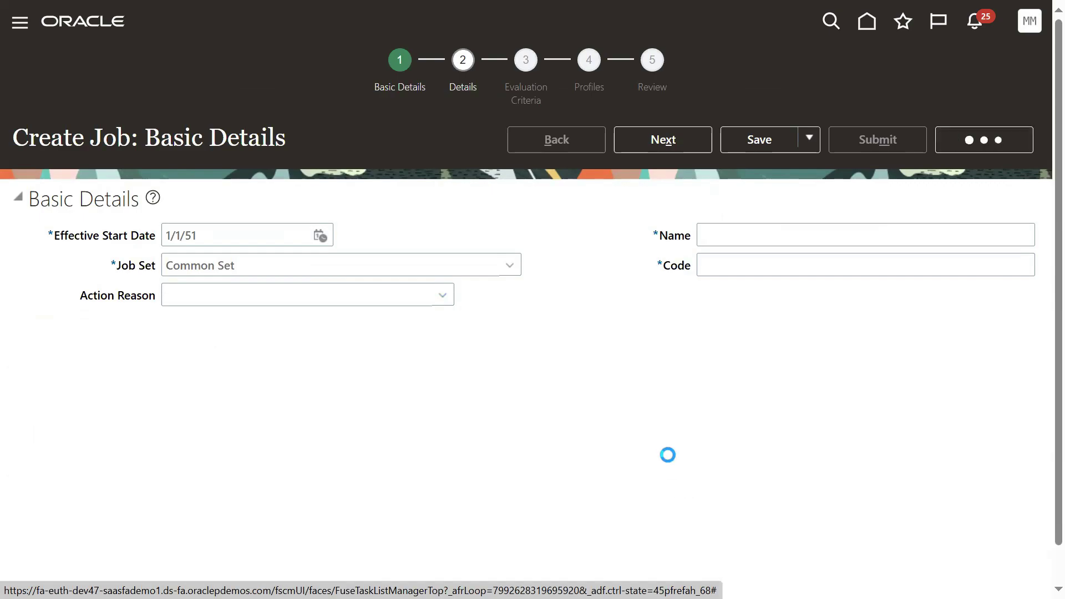
click(715, 327)
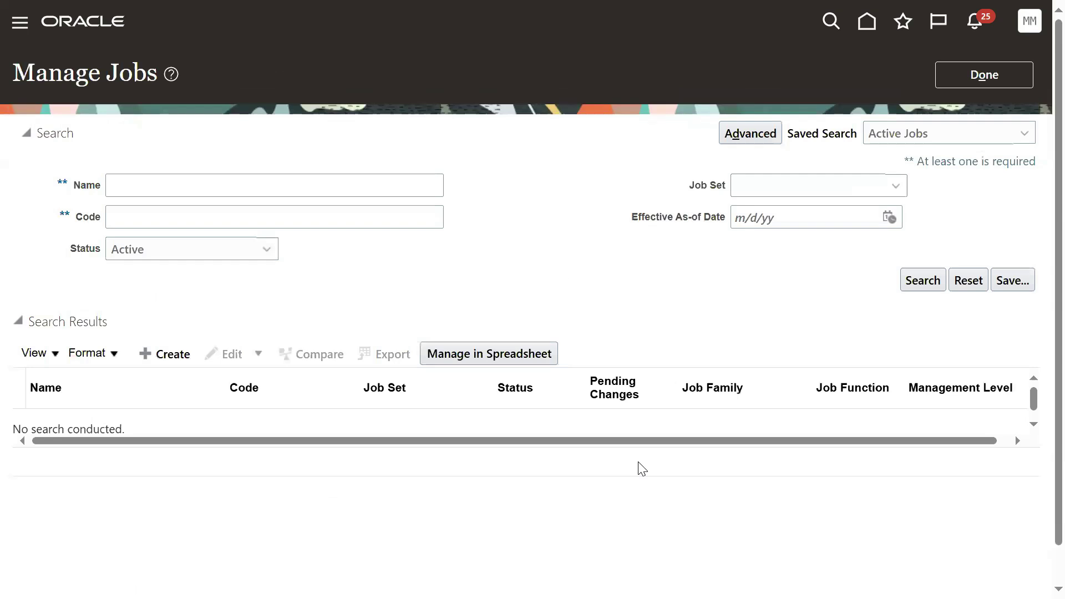
click(970, 87)
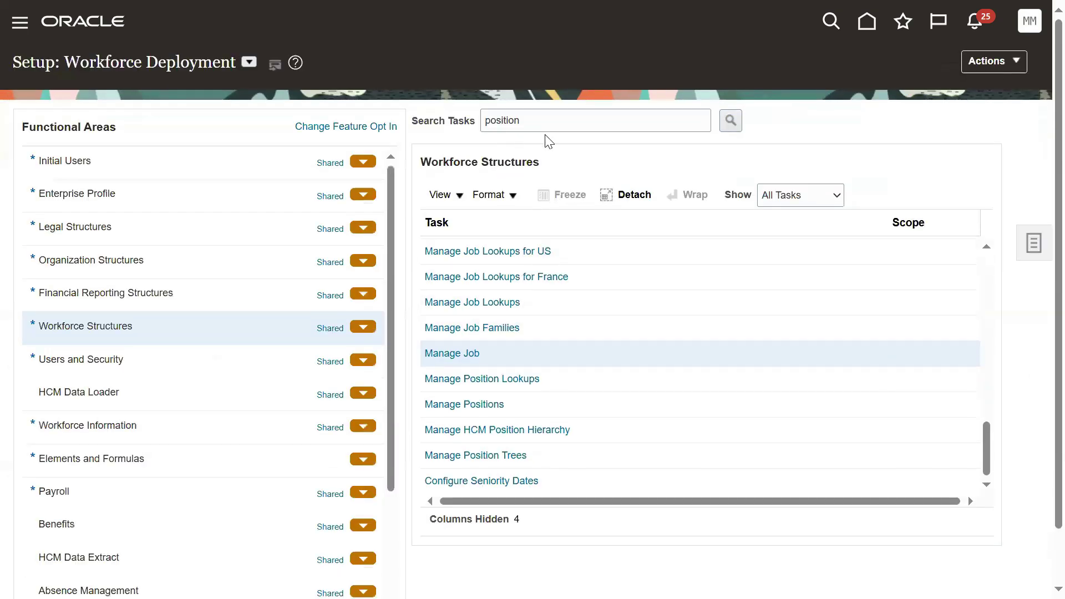
Step: Search the setup tasks for 'mana' to list the Manage tasks
double_click(543, 120)
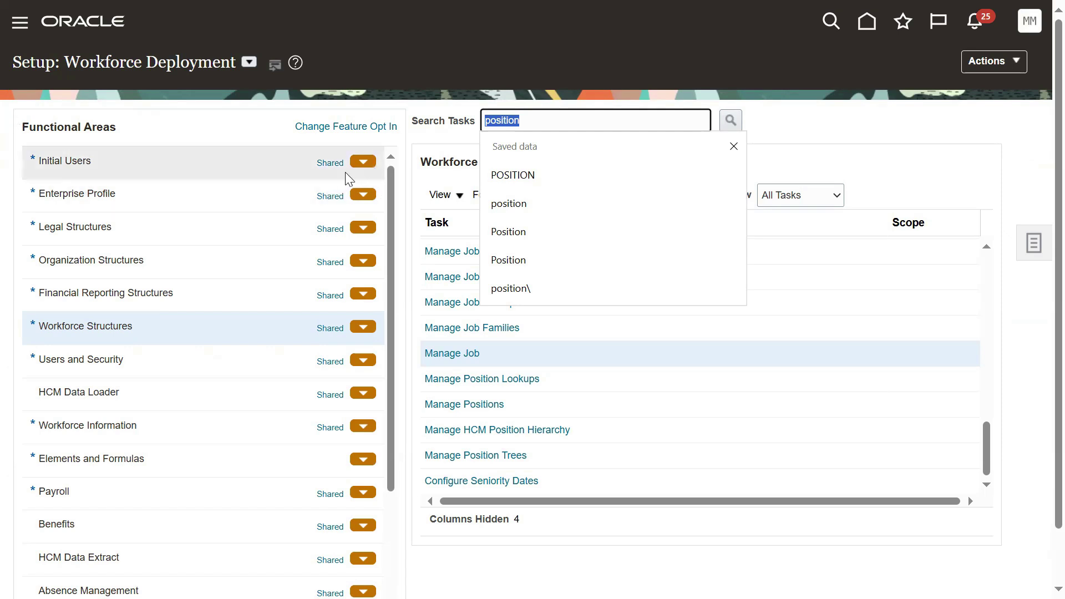
text(mana)
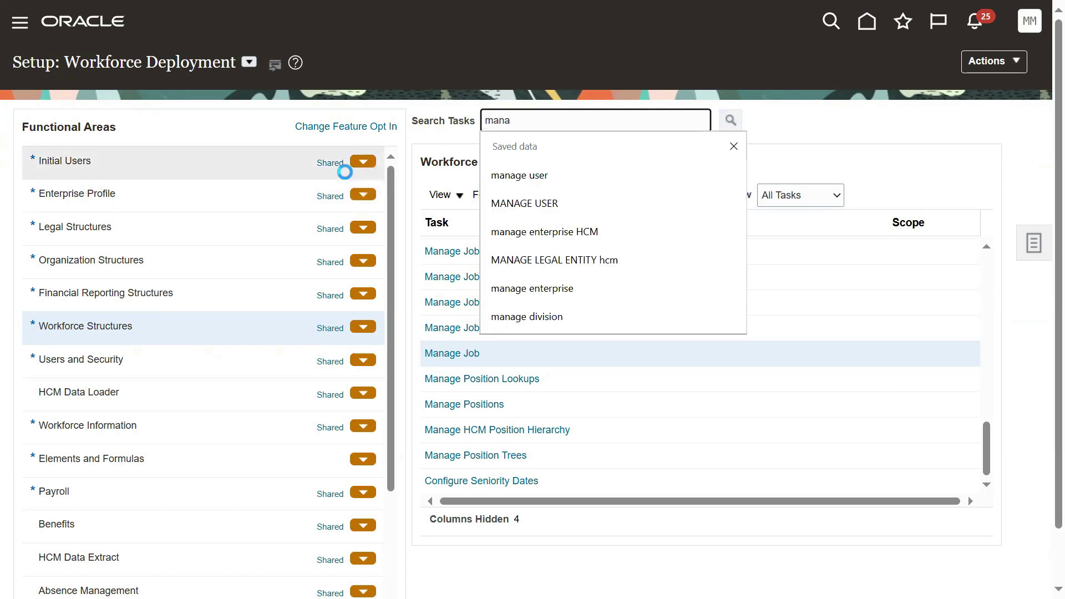
key(Return)
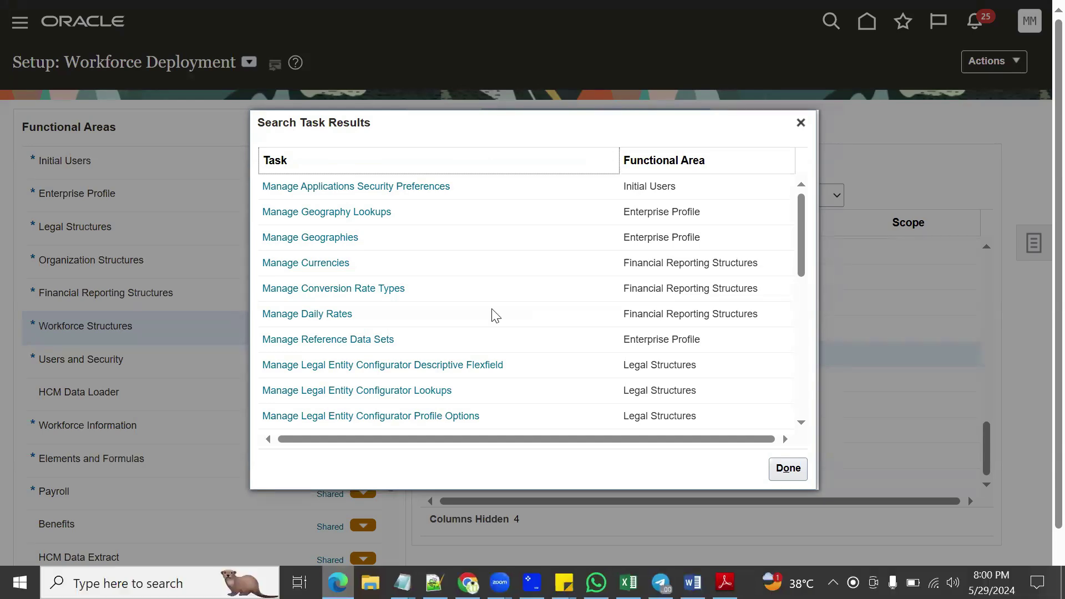
click(799, 124)
Step: In Manage Job, set the new job's Job Set to ADEN_RDS, replacing an initial 60K_Global pick
click(472, 352)
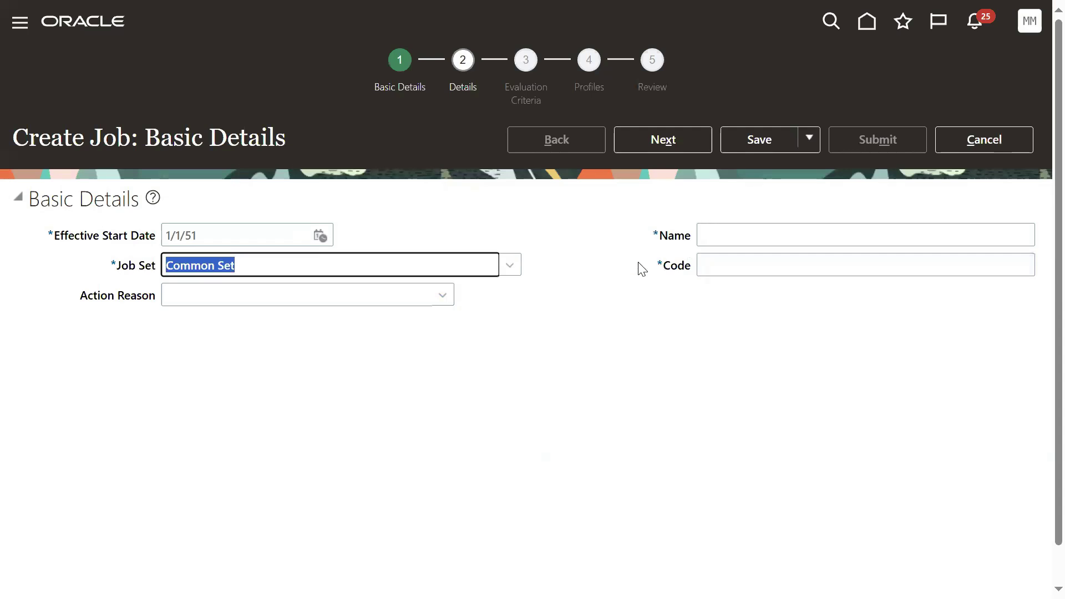
click(511, 265)
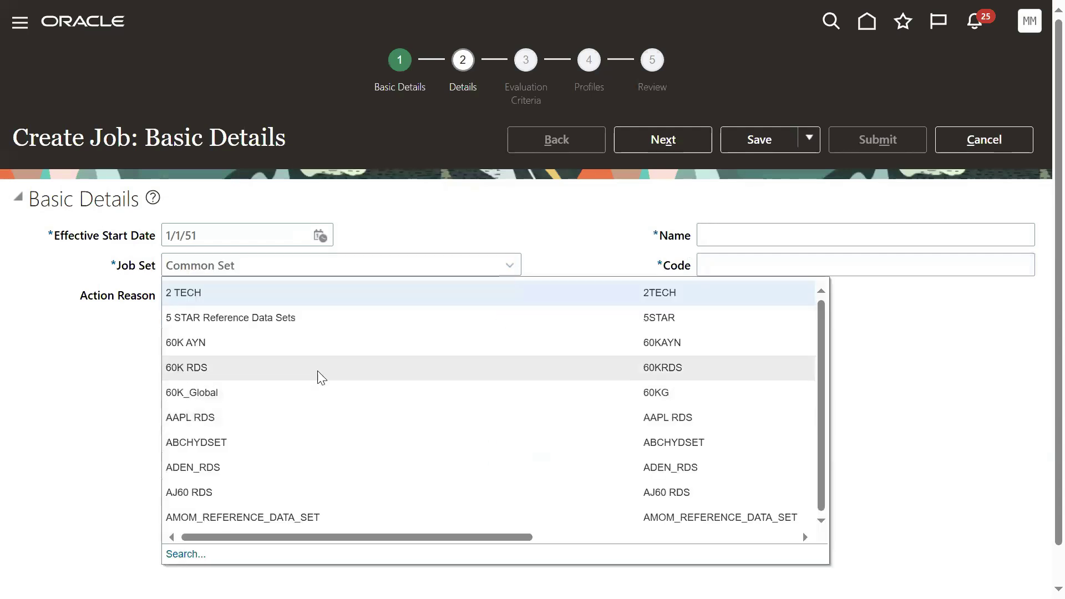
click(221, 393)
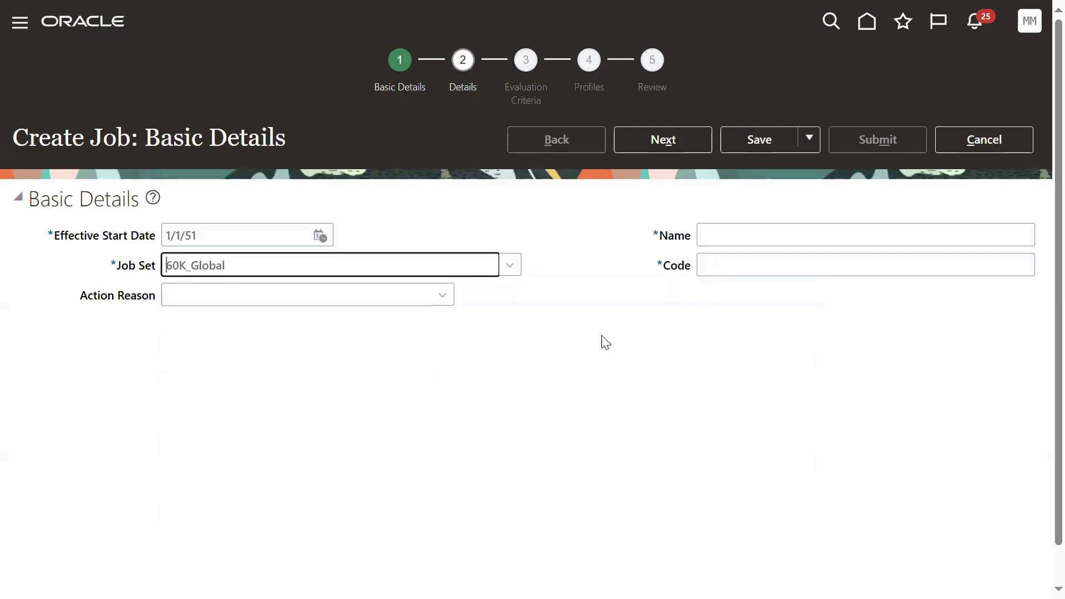
click(509, 265)
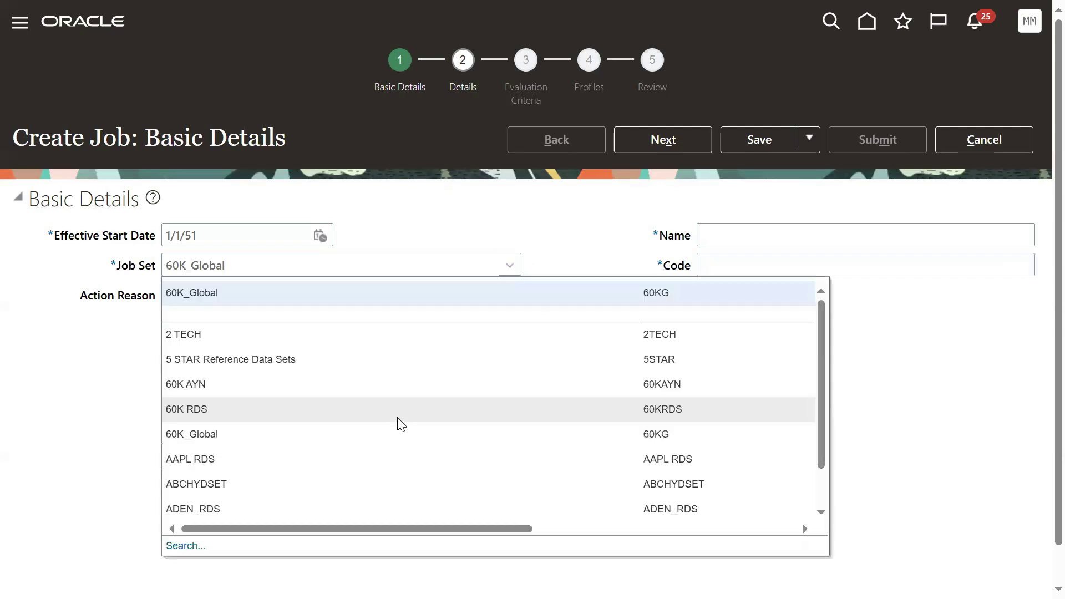
click(223, 508)
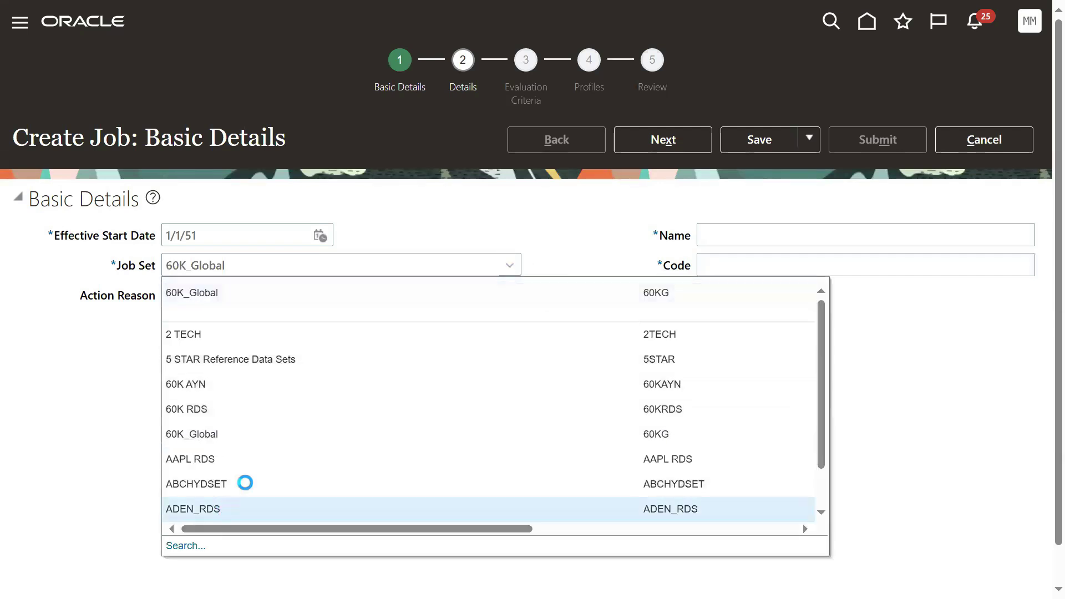